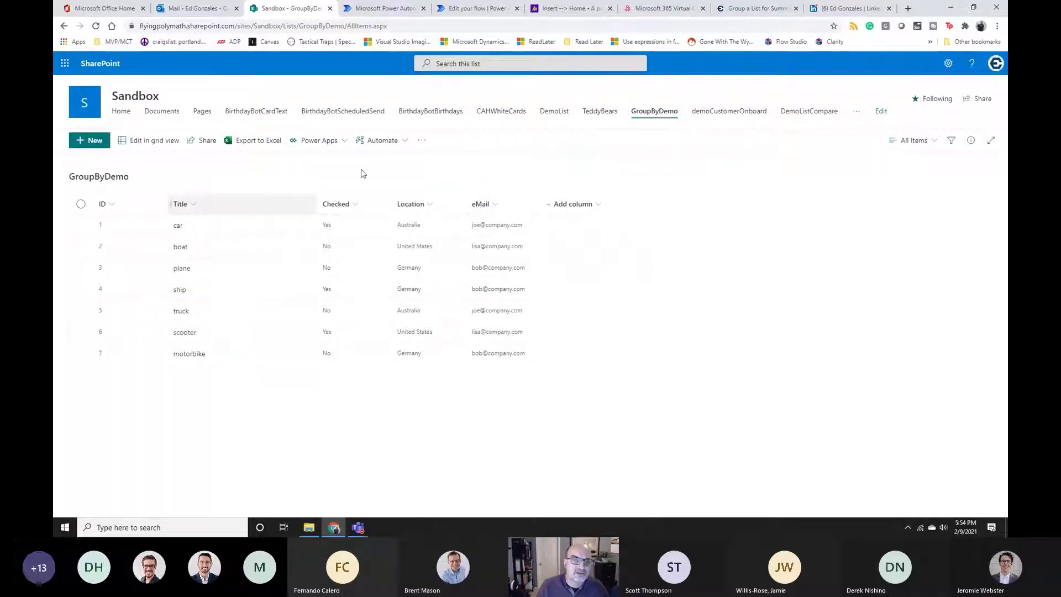
Switch to Power Automate and create a blank instant cloud flow with the "Manually trigger a flow" trigger
{"action": "left_click", "coordinate": [375, 10]}
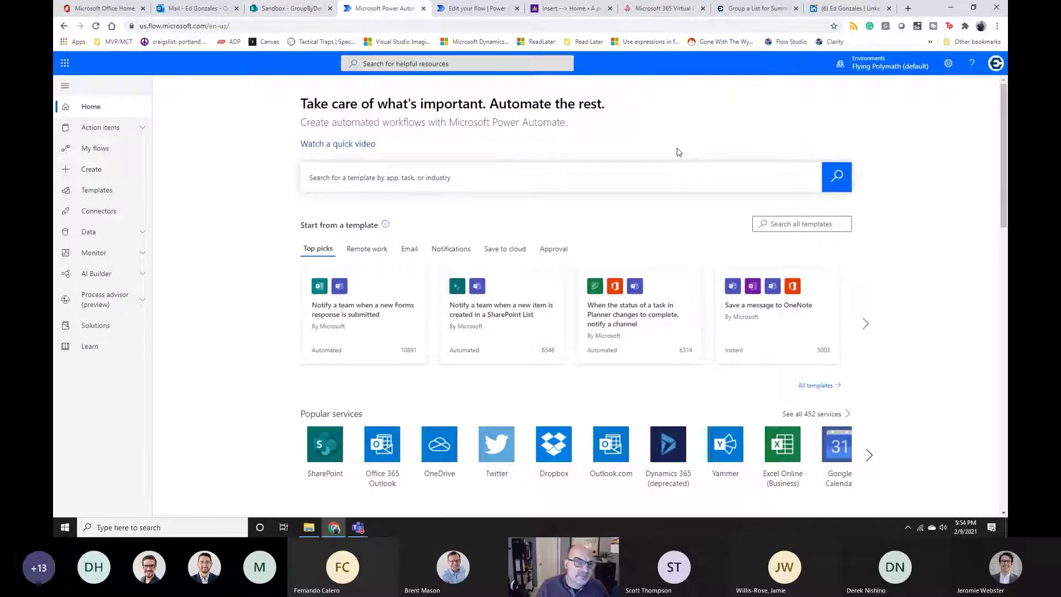
{"action": "left_click", "coordinate": [93, 169]}
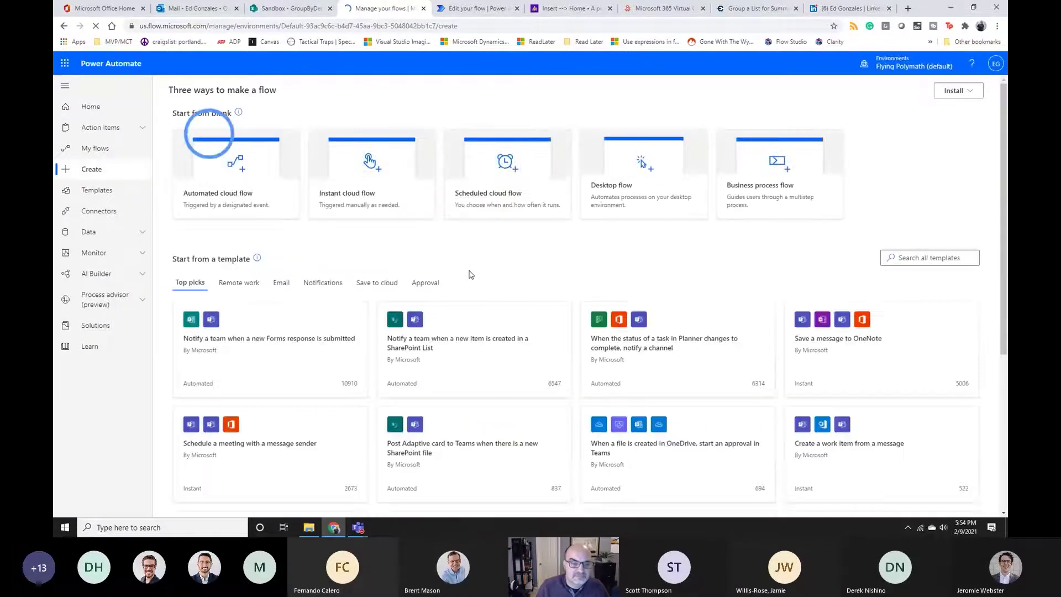
{"action": "left_click", "coordinate": [334, 185]}
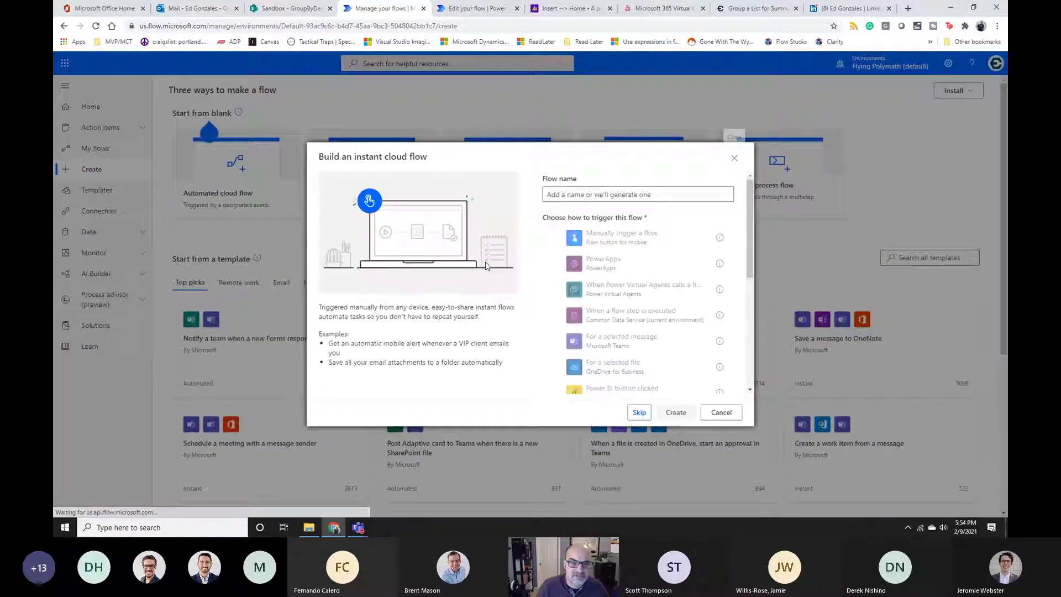
{"action": "left_click", "coordinate": [639, 414]}
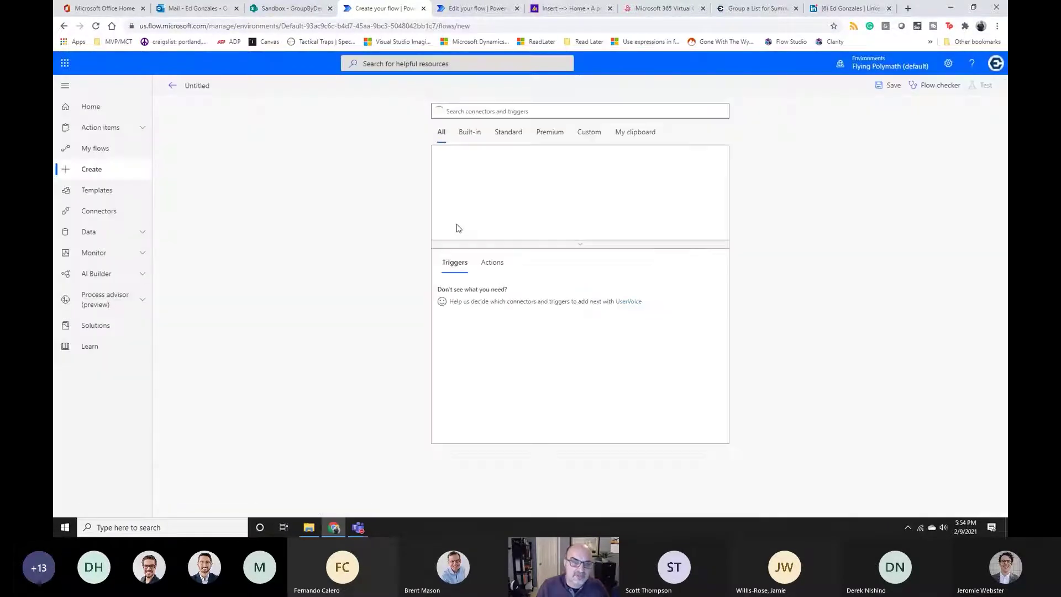
{"action": "left_click", "coordinate": [451, 172]}
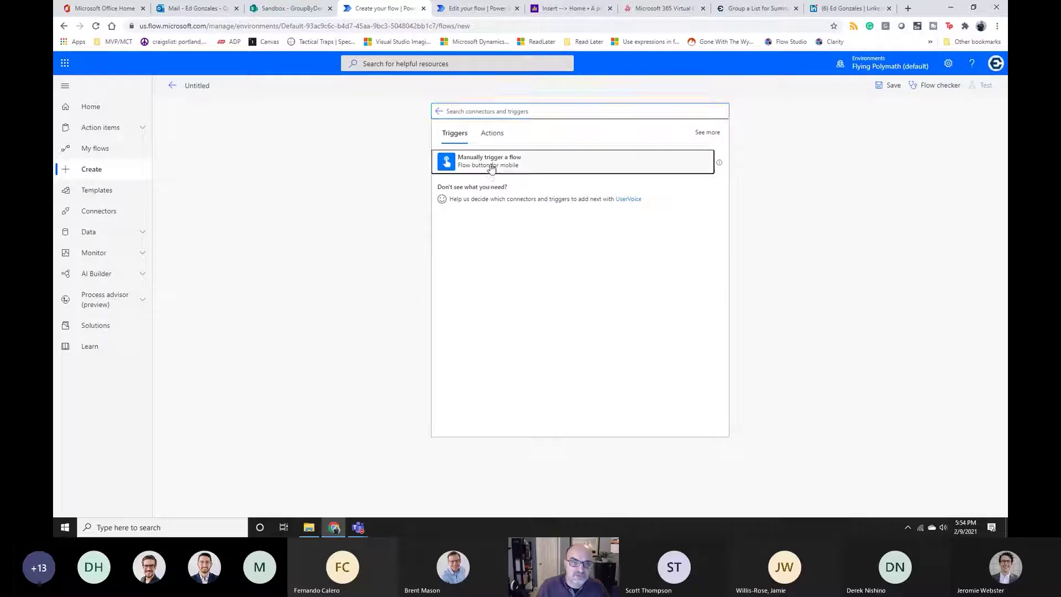
{"action": "left_click", "coordinate": [486, 160]}
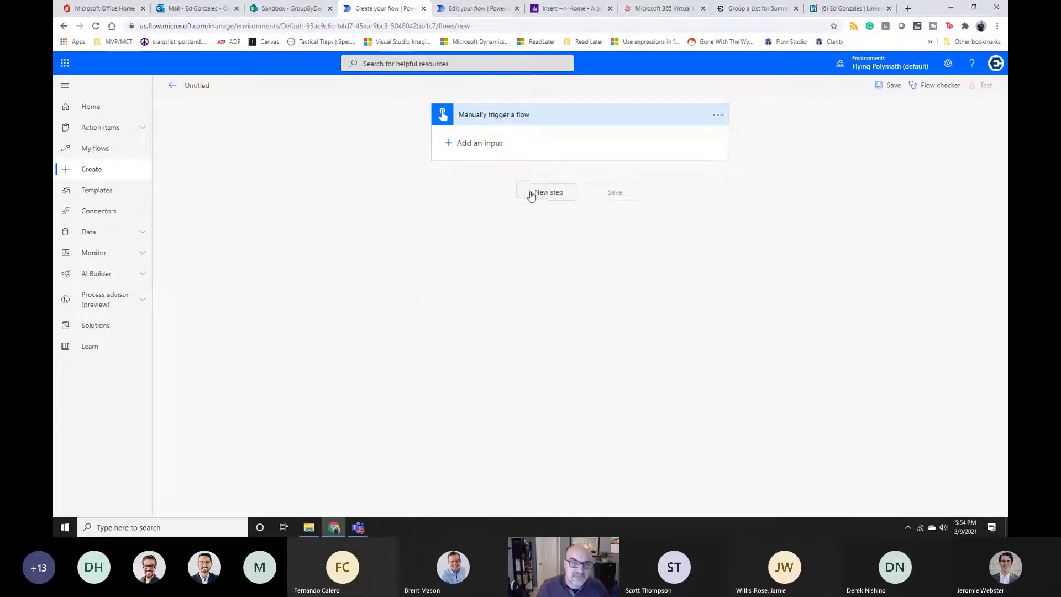
Add a SharePoint "Get items" action after the manual trigger
{"action": "left_click", "coordinate": [534, 194]}
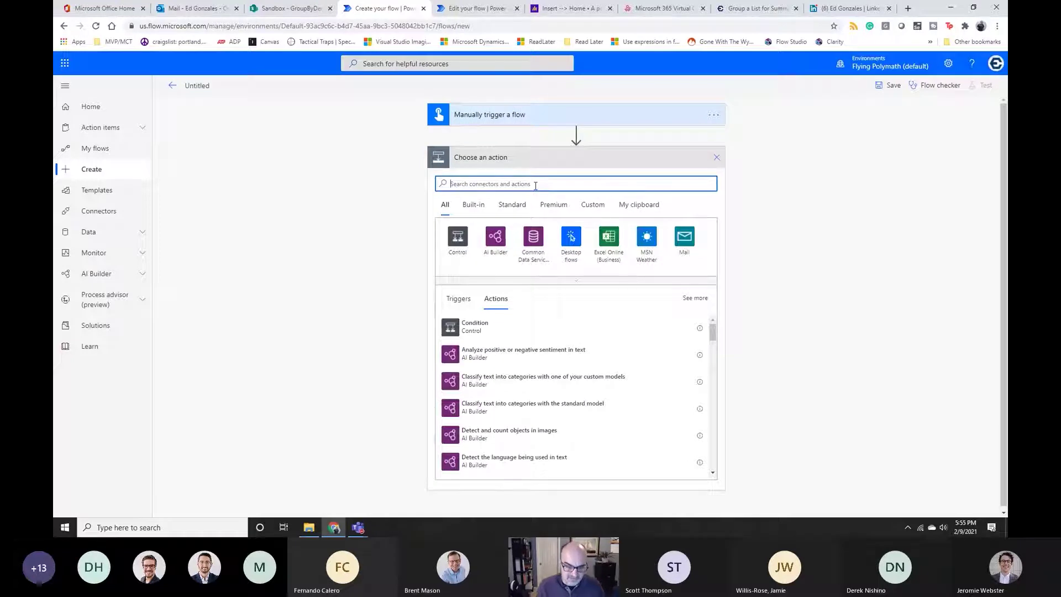
{"action": "type", "text": "sharepoint"}
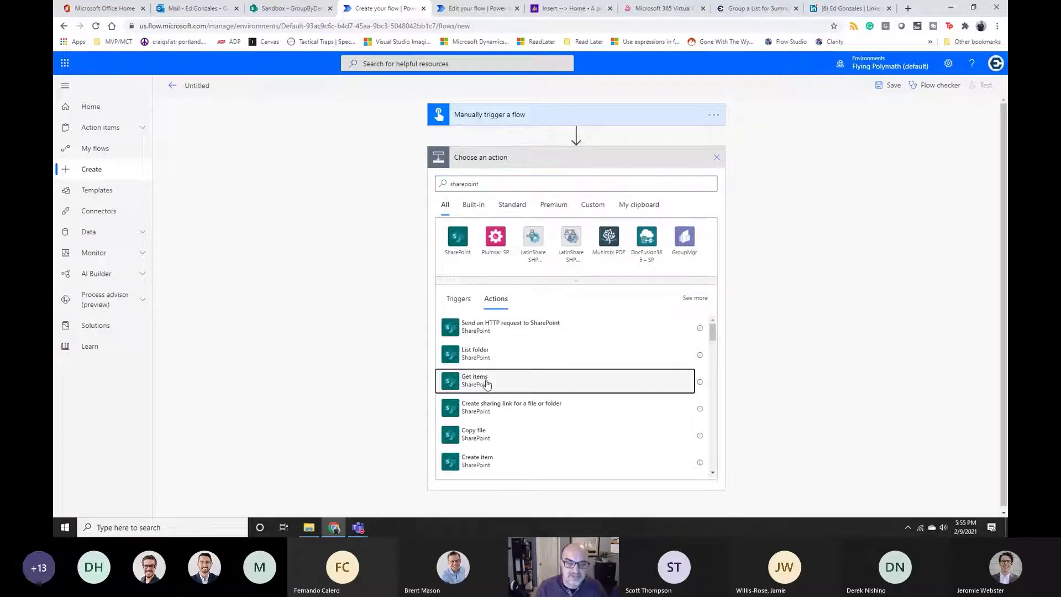
{"action": "left_click", "coordinate": [487, 378]}
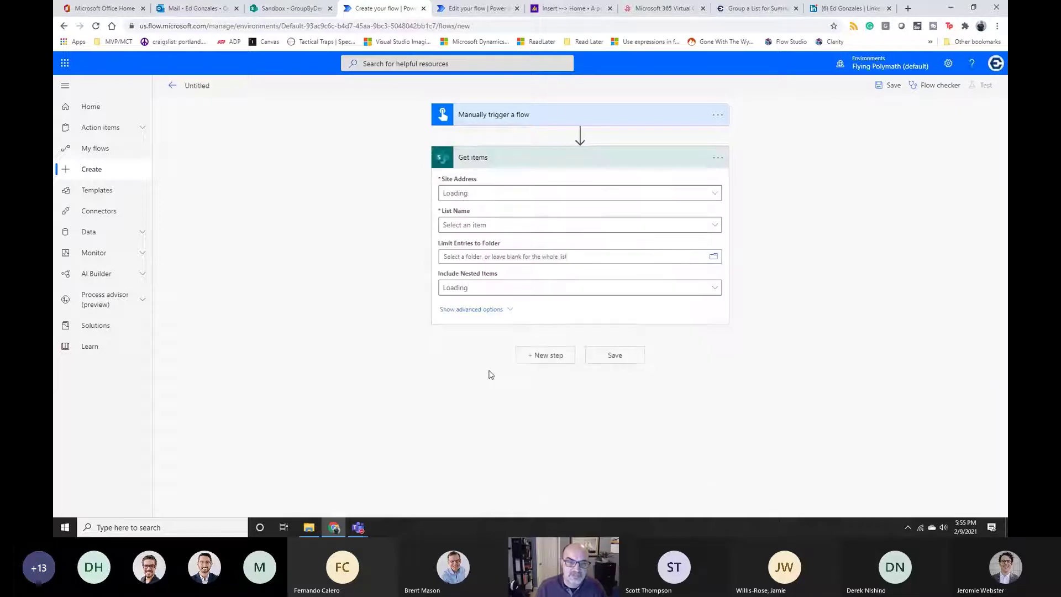
Set the Get items action to the Sandbox site and the GroupByDemo list
{"action": "left_click", "coordinate": [534, 195]}
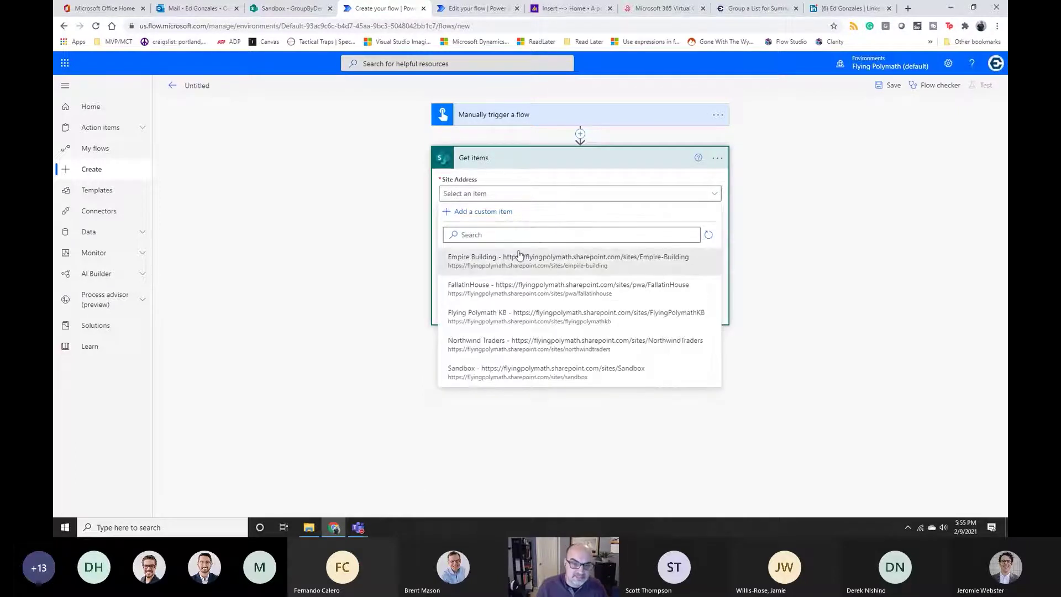
{"action": "left_click", "coordinate": [504, 369]}
{"action": "left_click", "coordinate": [480, 226]}
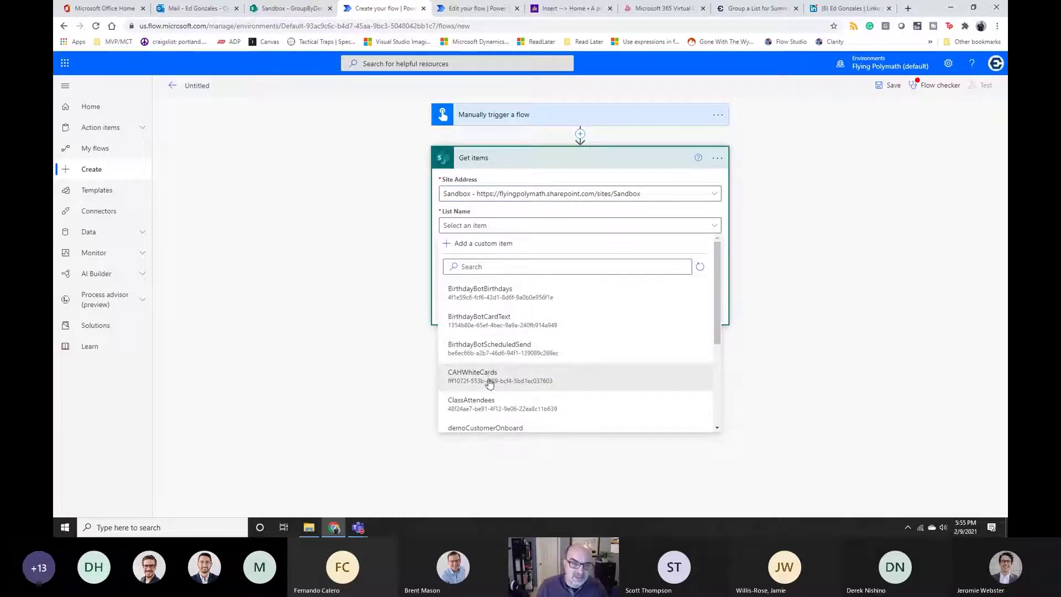
{"action": "scroll", "coordinate": [486, 387], "scroll_direction": "down", "scroll_amount": 2}
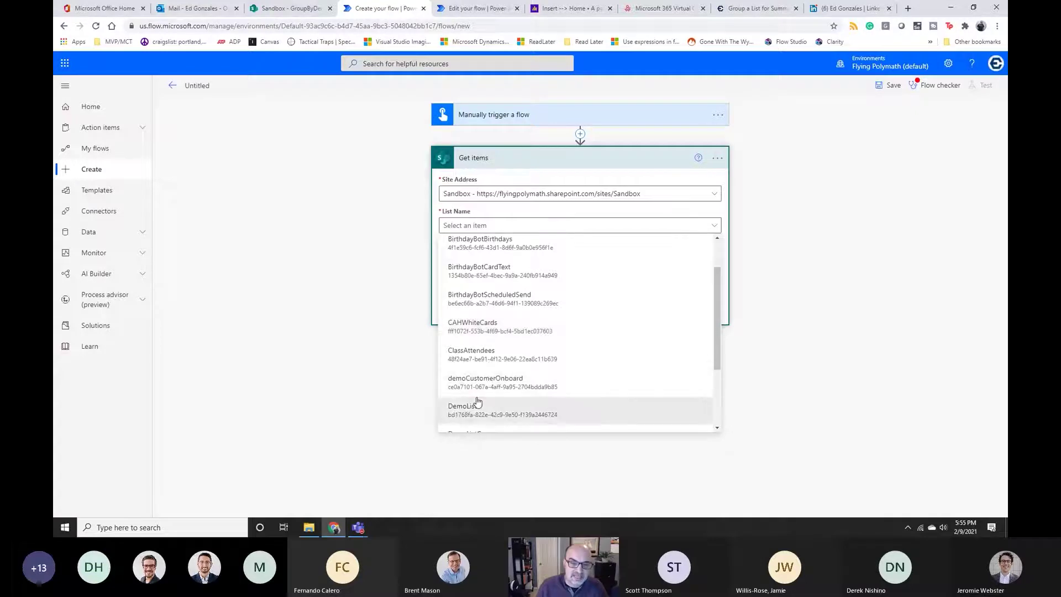
{"action": "scroll", "coordinate": [478, 401], "scroll_direction": "down", "scroll_amount": 3}
{"action": "left_click", "coordinate": [478, 400]}
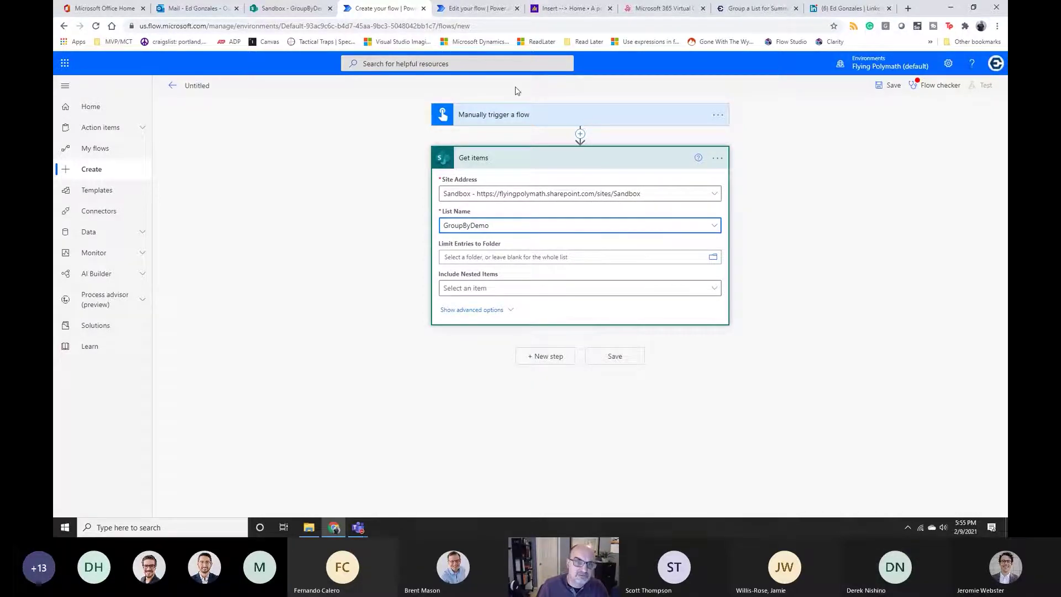
Add a Select data operation after Get items and use the Get items value as its From source
{"action": "left_click", "coordinate": [287, 8]}
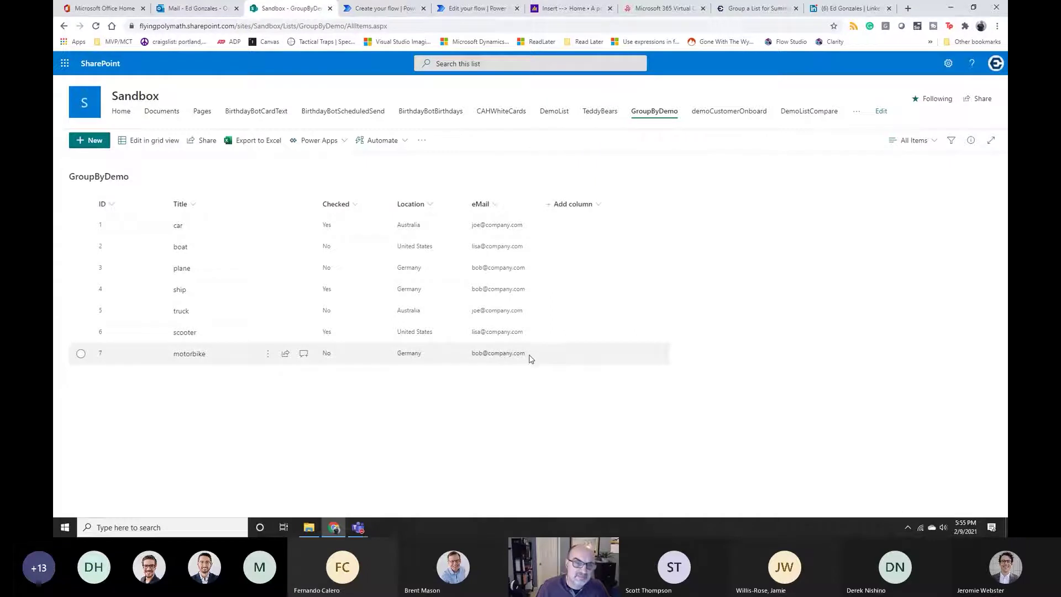
{"action": "left_click", "coordinate": [370, 9]}
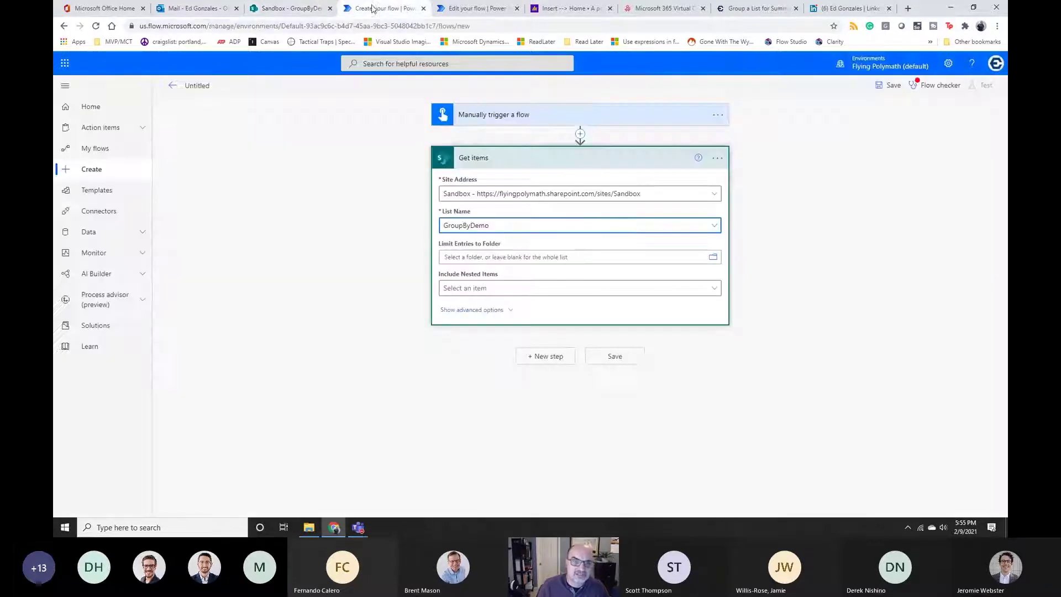
{"action": "left_click", "coordinate": [554, 357]}
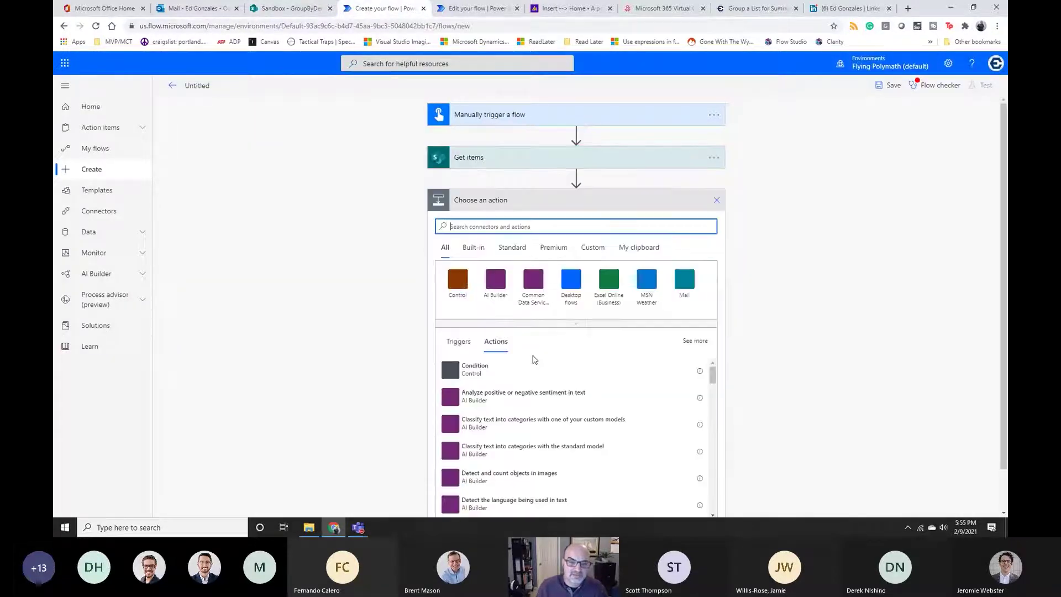
{"action": "type", "text": "select"}
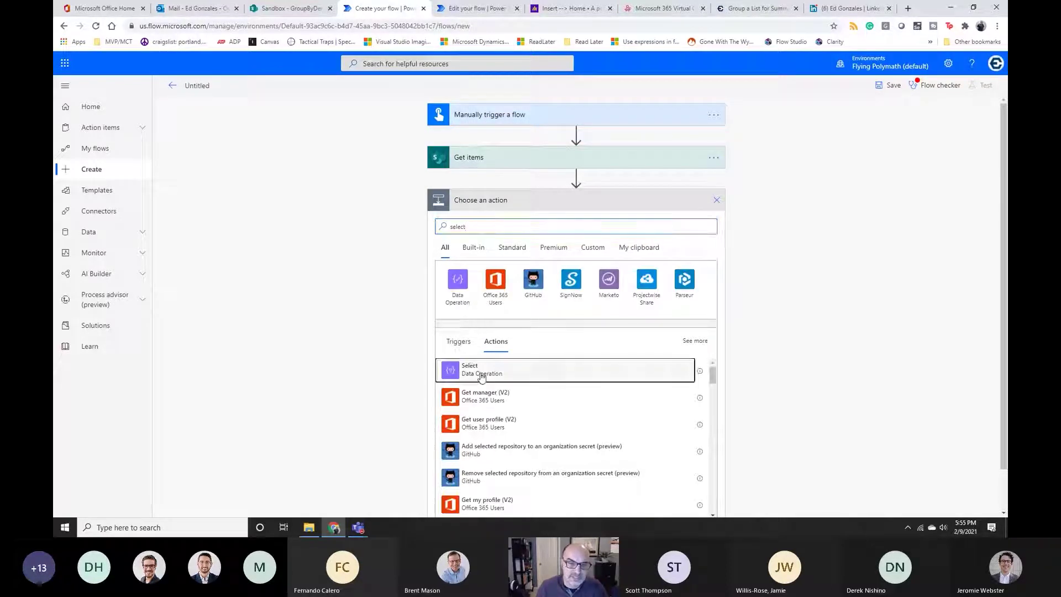
{"action": "left_click", "coordinate": [481, 368]}
{"action": "left_click", "coordinate": [553, 223]}
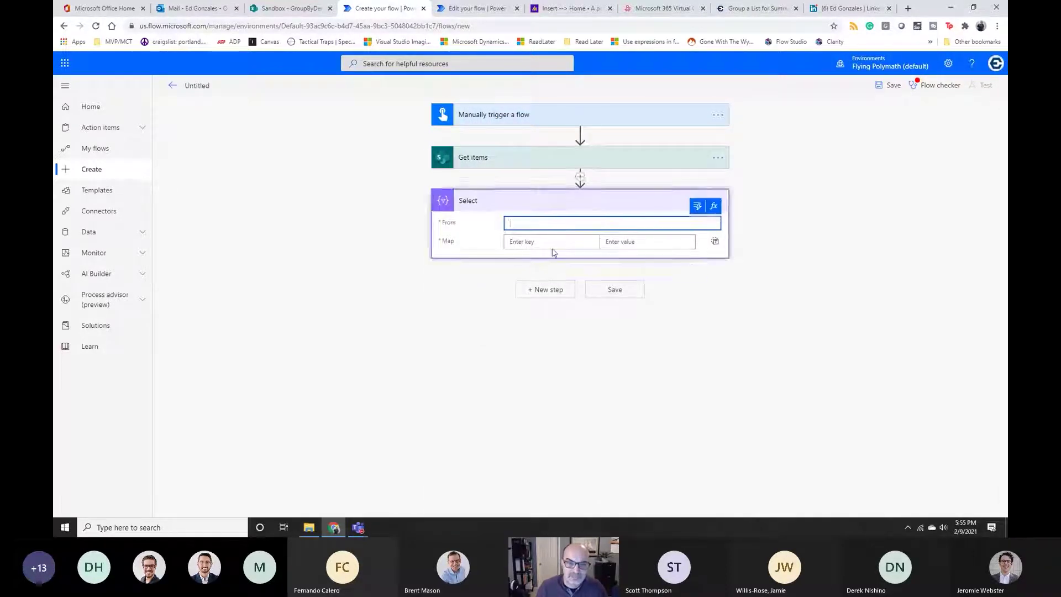
{"action": "left_click", "coordinate": [697, 206]}
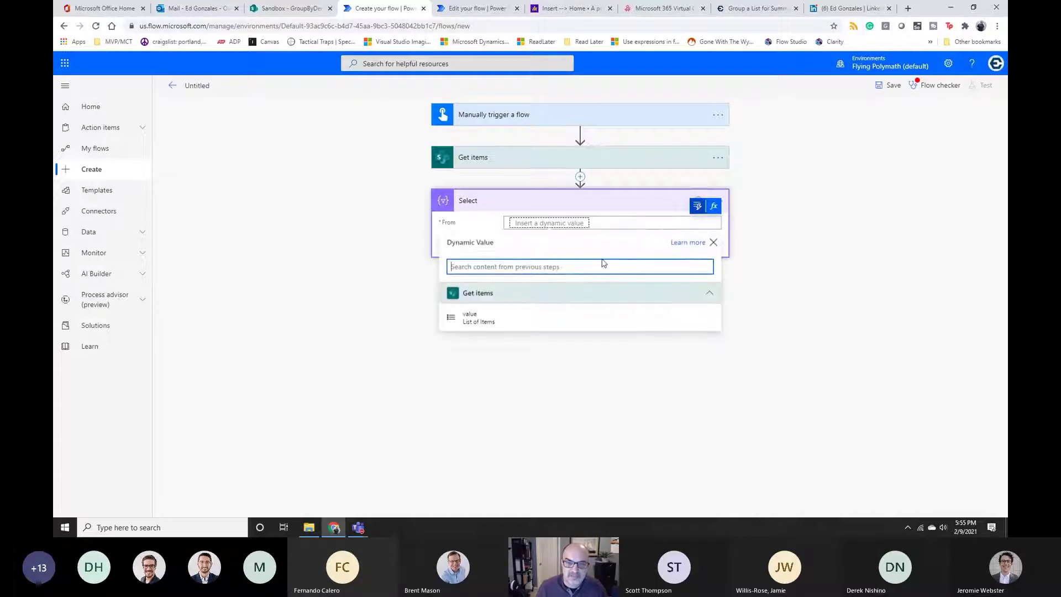
{"action": "left_click", "coordinate": [520, 321]}
Map the key UniqueeMail to the eMail field from Get items in the Select action
{"action": "left_click", "coordinate": [525, 245]}
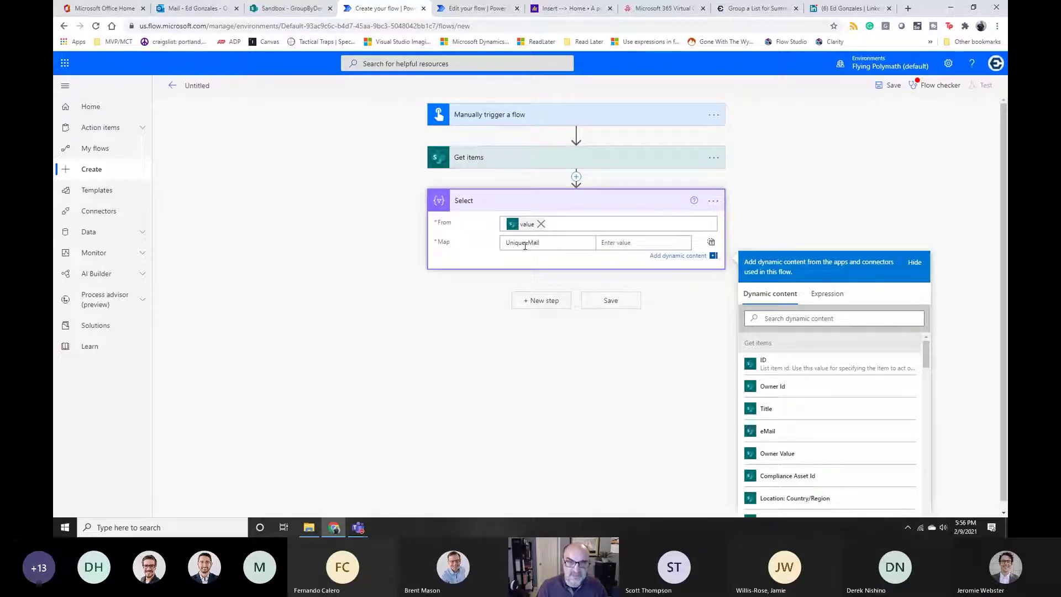
{"action": "type", "text": "UniqueeMail"}
{"action": "left_click", "coordinate": [641, 243]}
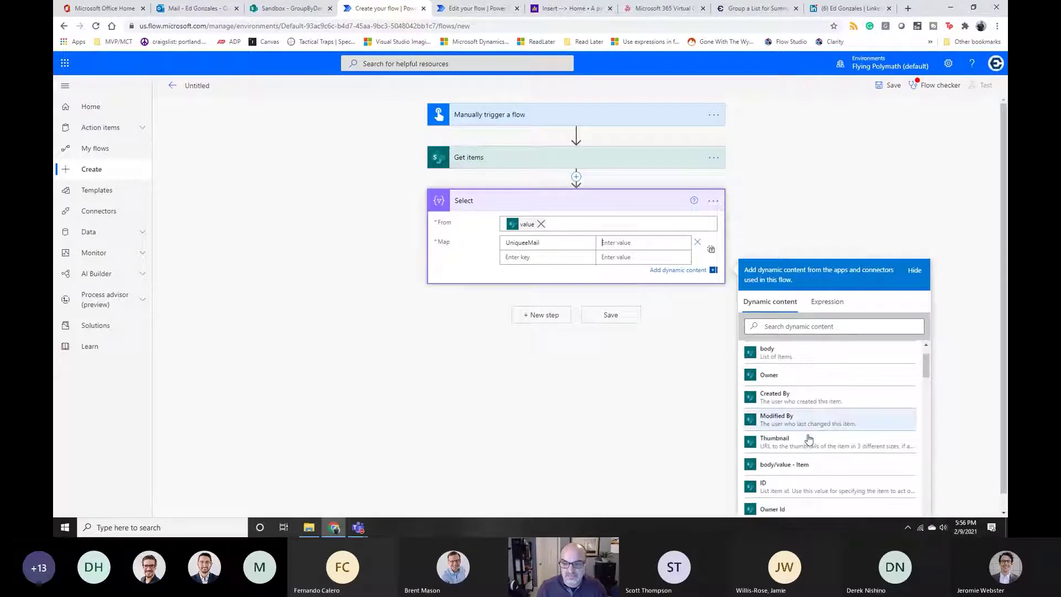
{"action": "scroll", "coordinate": [808, 438], "scroll_direction": "down", "scroll_amount": 2}
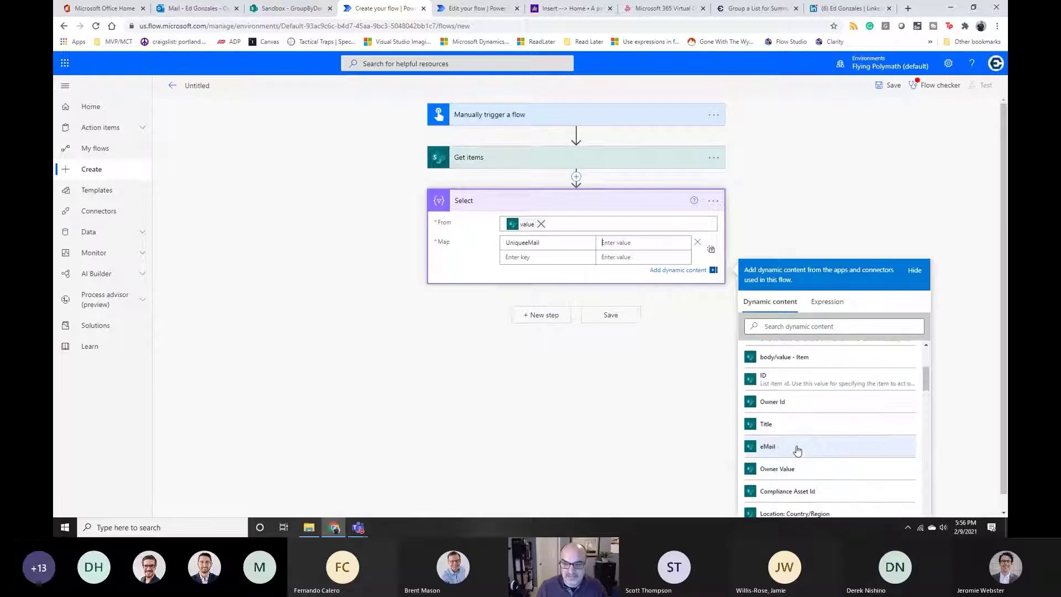
{"action": "left_click", "coordinate": [798, 449]}
Save the flow and dismiss the flow checker results
{"action": "left_click", "coordinate": [592, 315]}
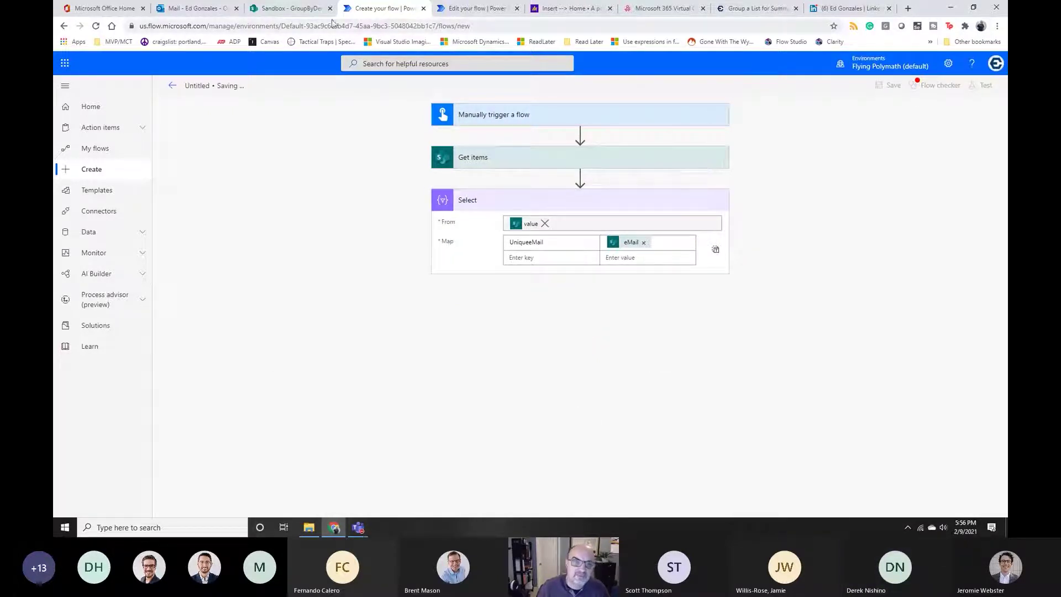
{"action": "left_click", "coordinate": [305, 11]}
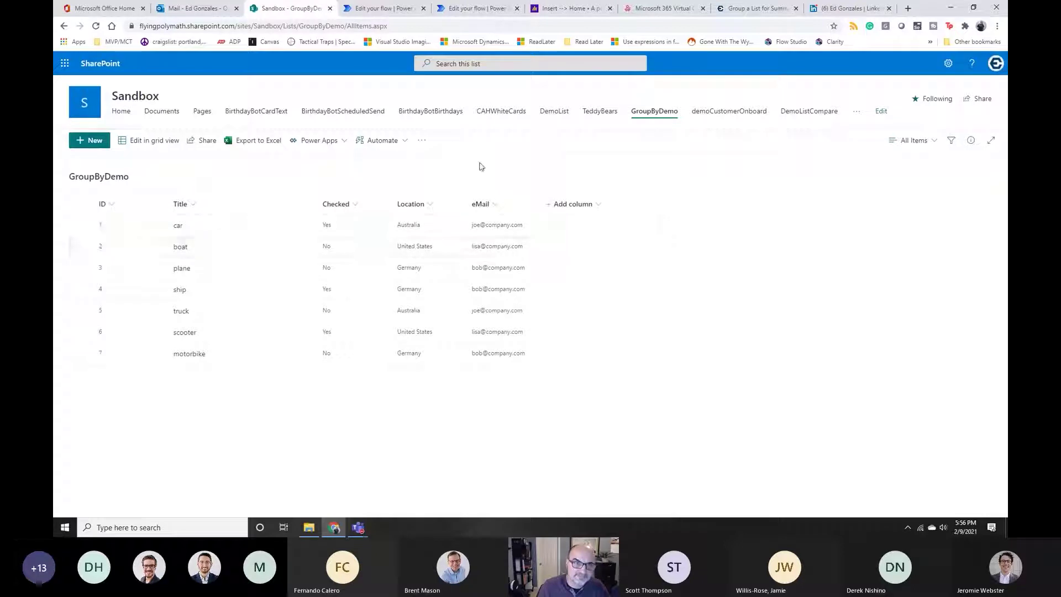
{"action": "left_click", "coordinate": [396, 15]}
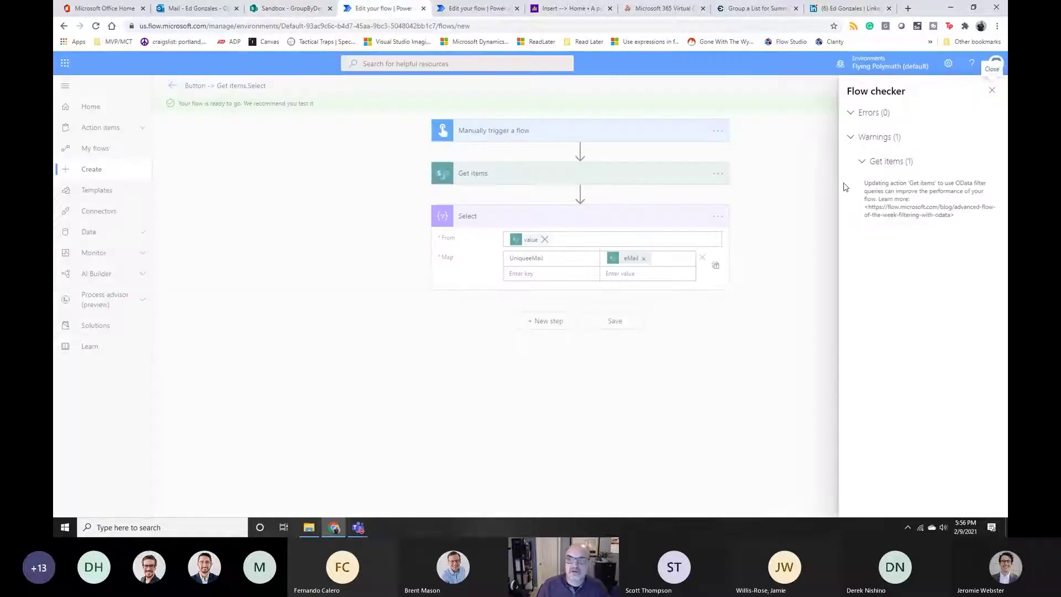
{"action": "left_click", "coordinate": [992, 93]}
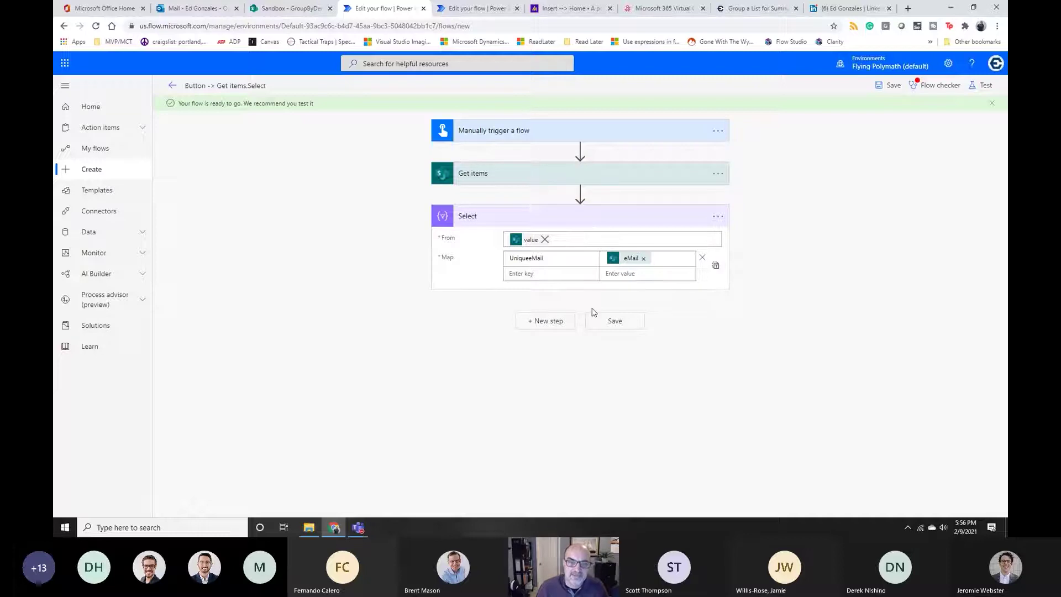
Add a Compose data operation after the Select action
{"action": "left_click", "coordinate": [552, 322]}
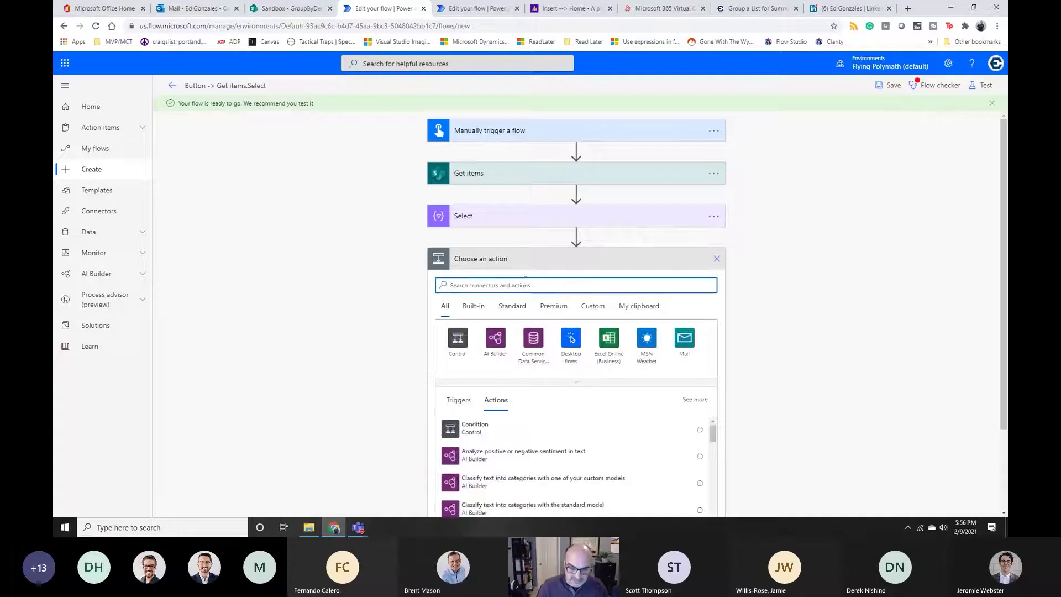
{"action": "type", "text": "compo"}
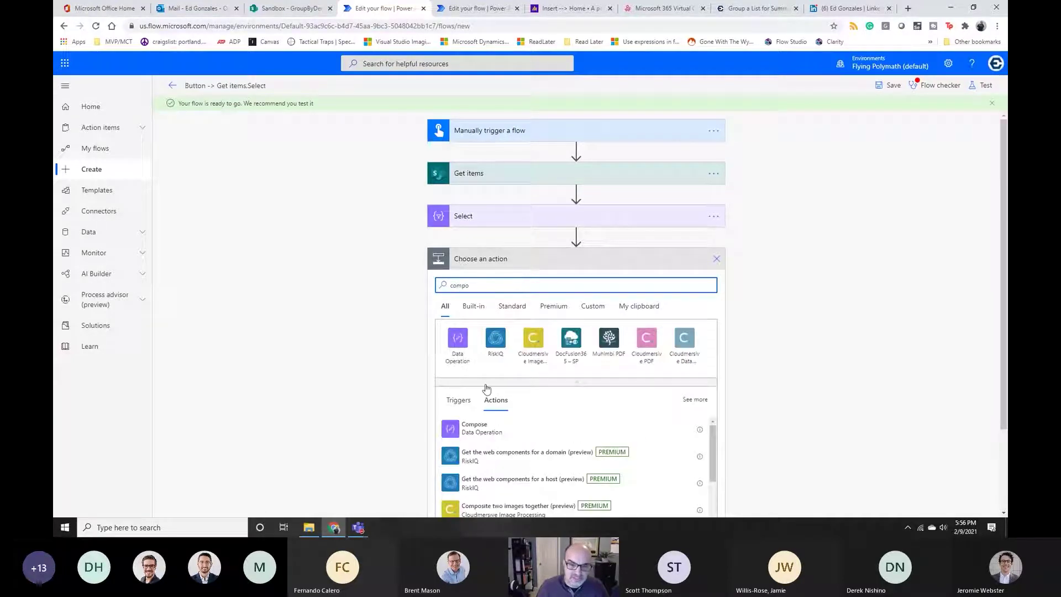
{"action": "left_click", "coordinate": [480, 429]}
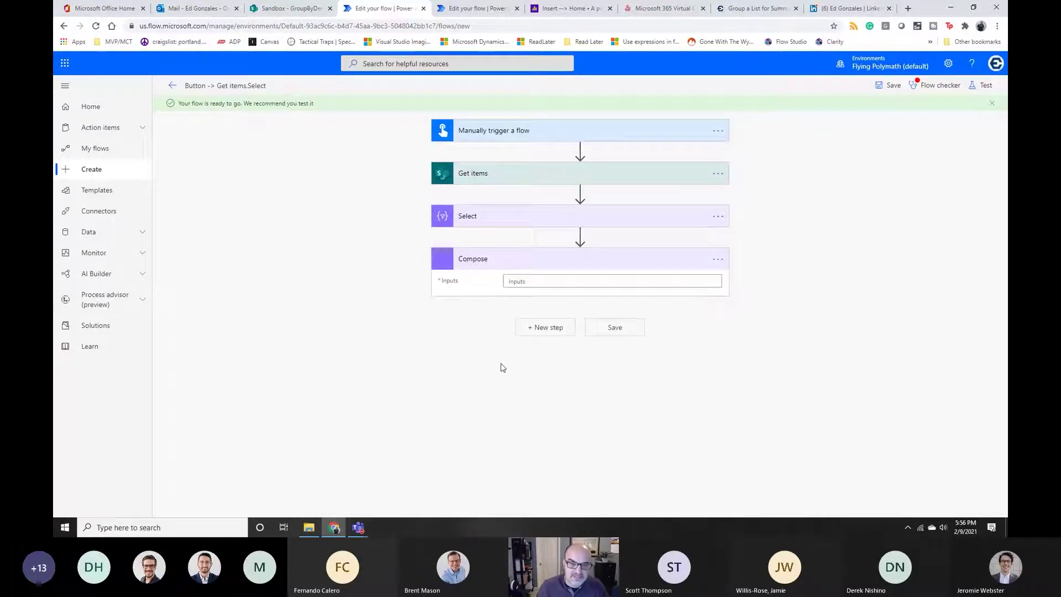
Set the Compose action's Inputs to the expression union(body('Select'),body('Select'))
{"action": "left_click", "coordinate": [533, 282]}
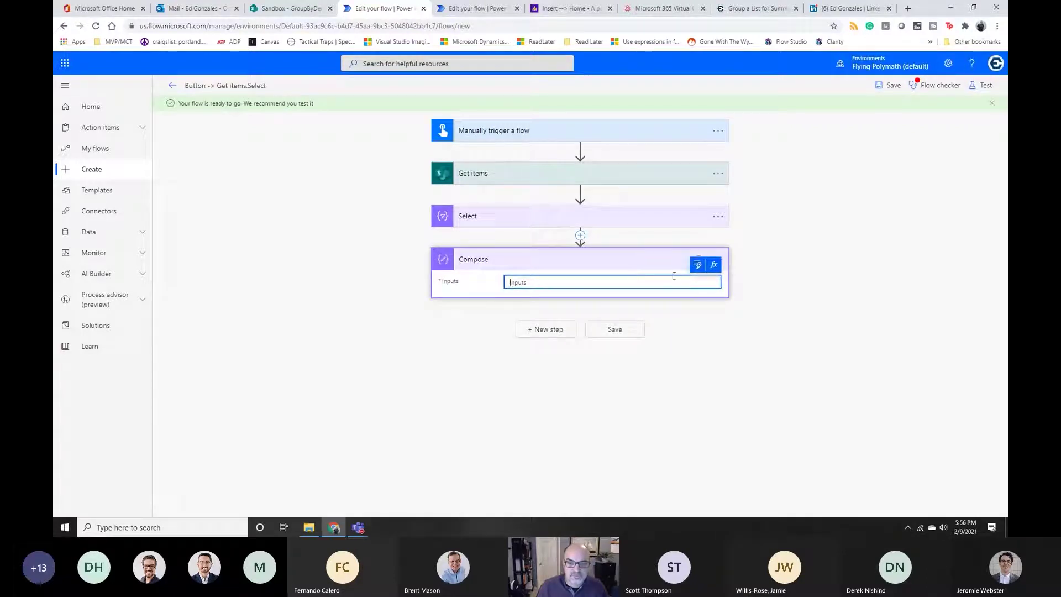
{"action": "left_click", "coordinate": [713, 265]}
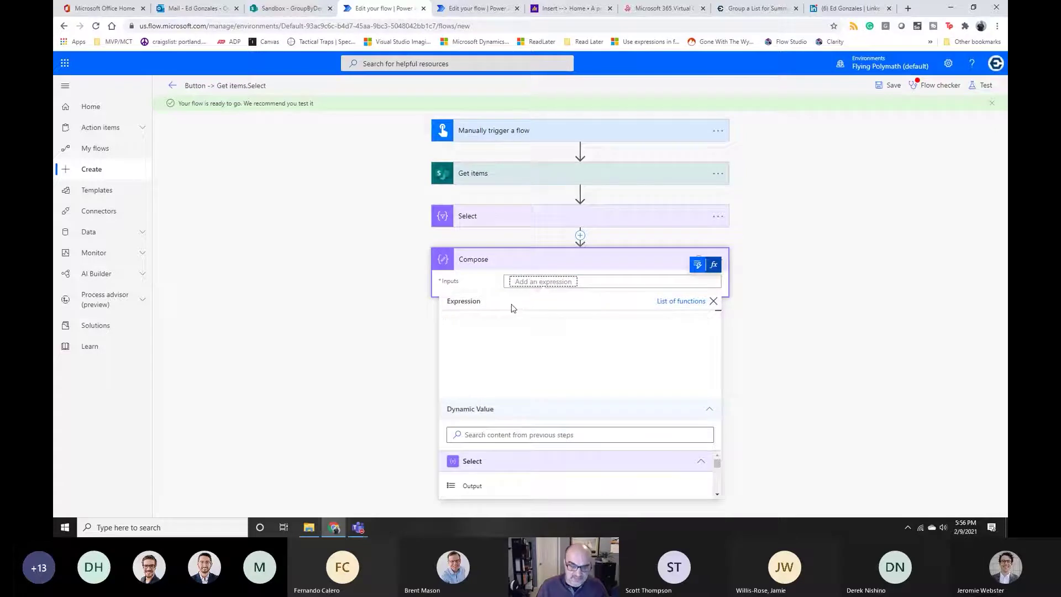
{"action": "type", "text": "union("}
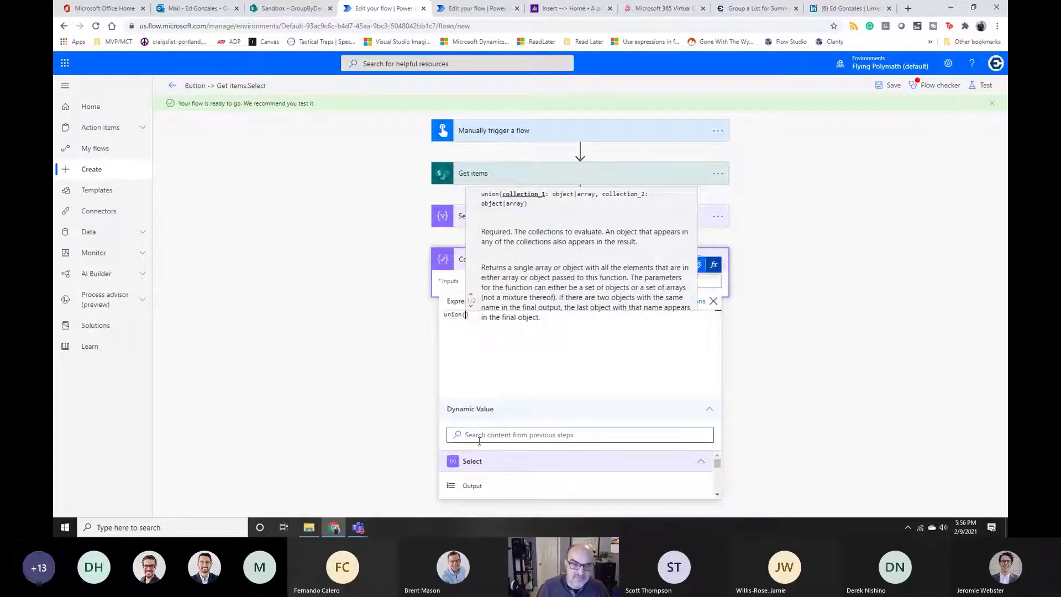
{"action": "left_click", "coordinate": [471, 486]}
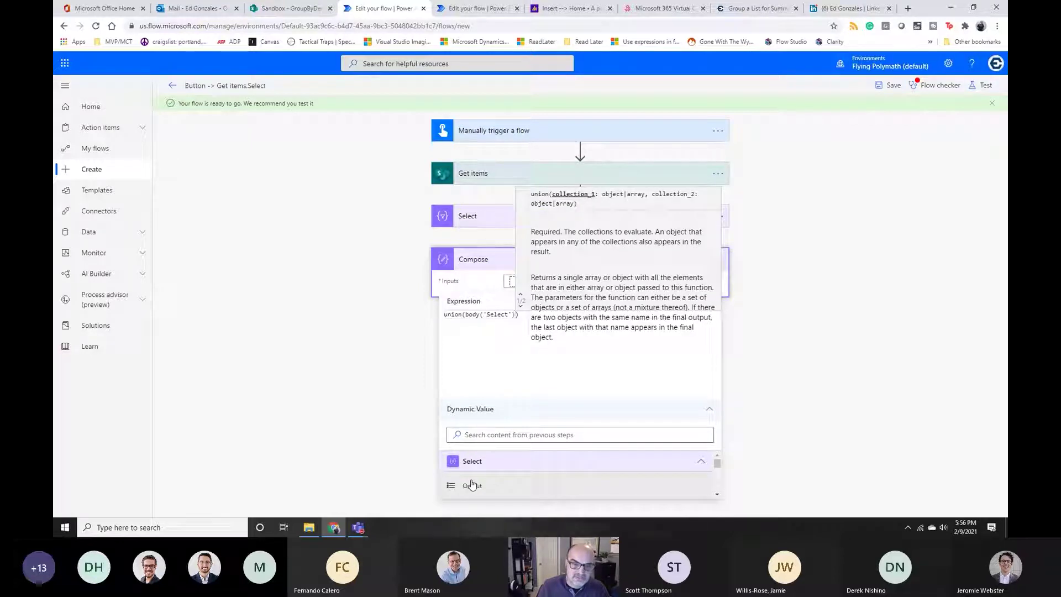
{"action": "type", "text": ","}
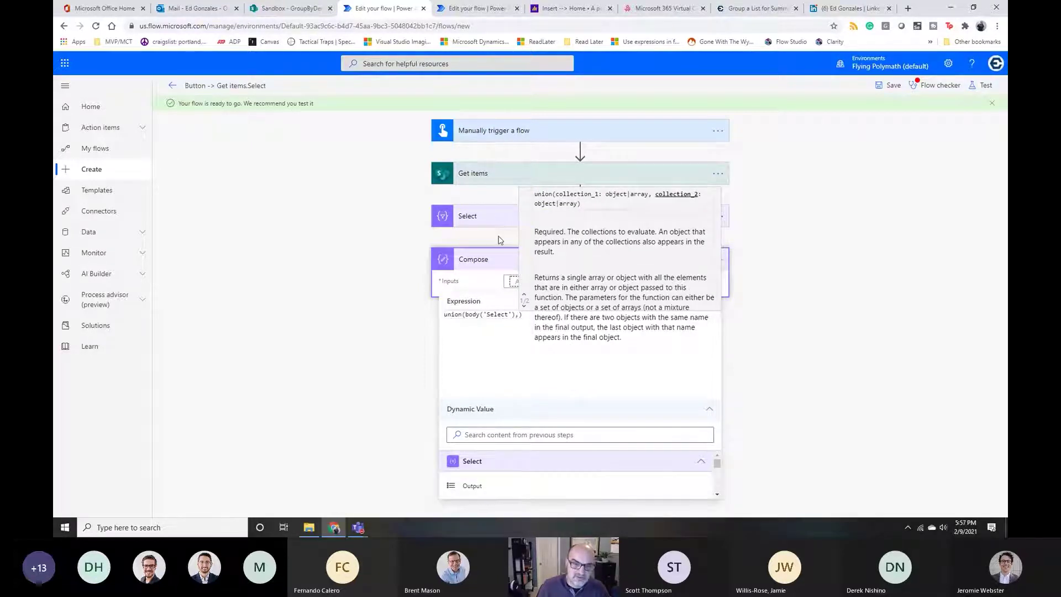
{"action": "left_click", "coordinate": [496, 487]}
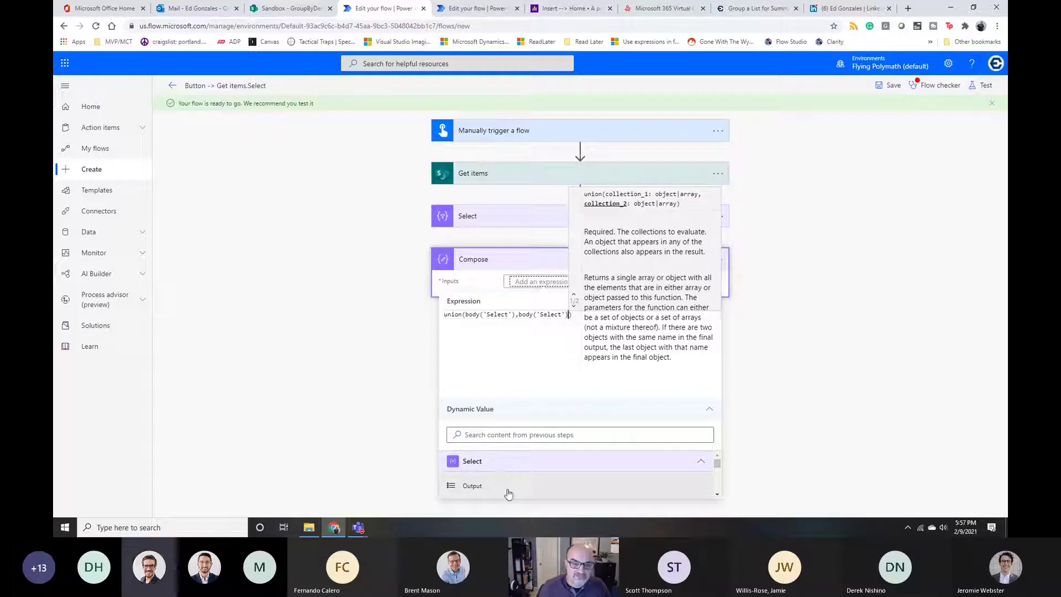
{"action": "left_click", "coordinate": [538, 282]}
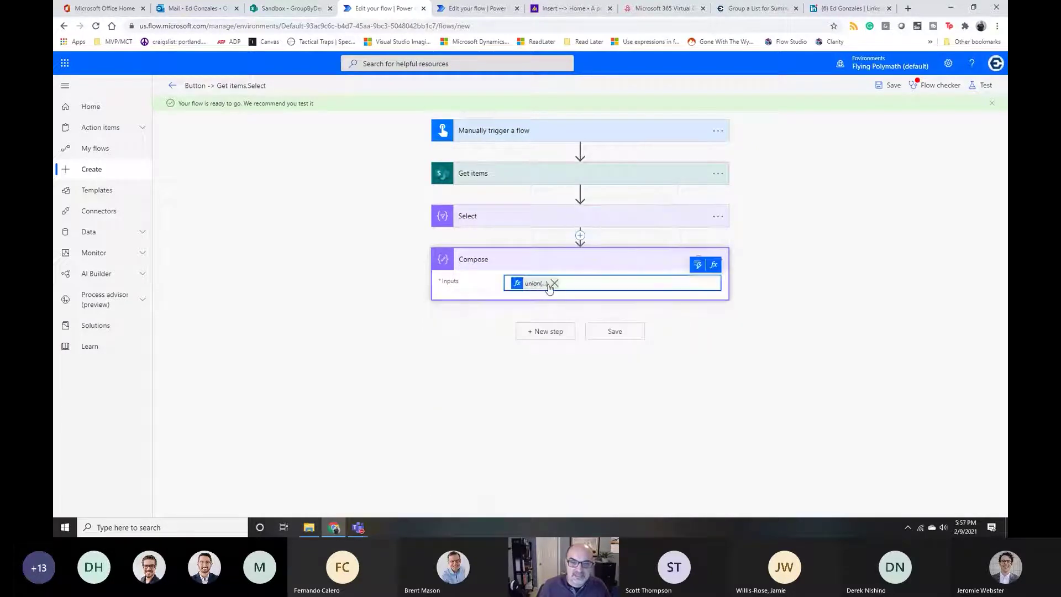
Save the flow, check the GroupByDemo list in SharePoint, and dismiss the flow checker results
{"action": "left_click", "coordinate": [888, 85]}
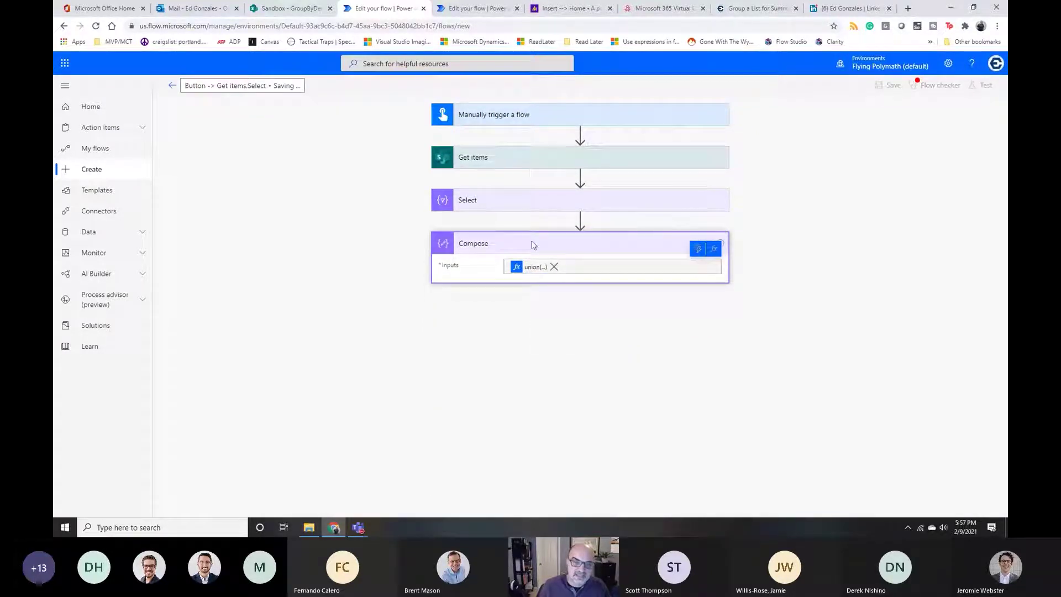
{"action": "left_click", "coordinate": [284, 8]}
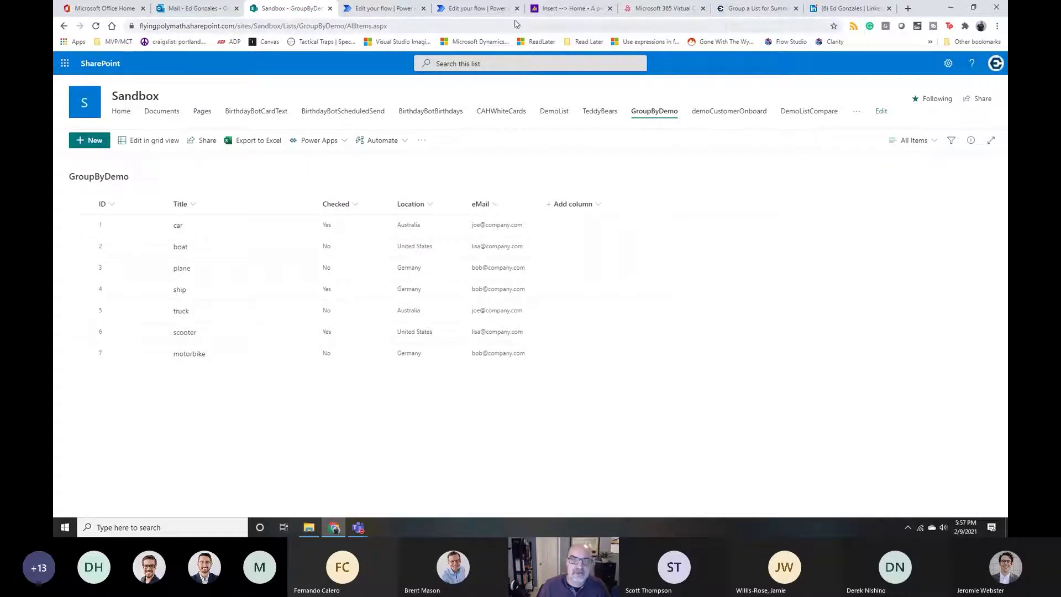
{"action": "left_click", "coordinate": [382, 8]}
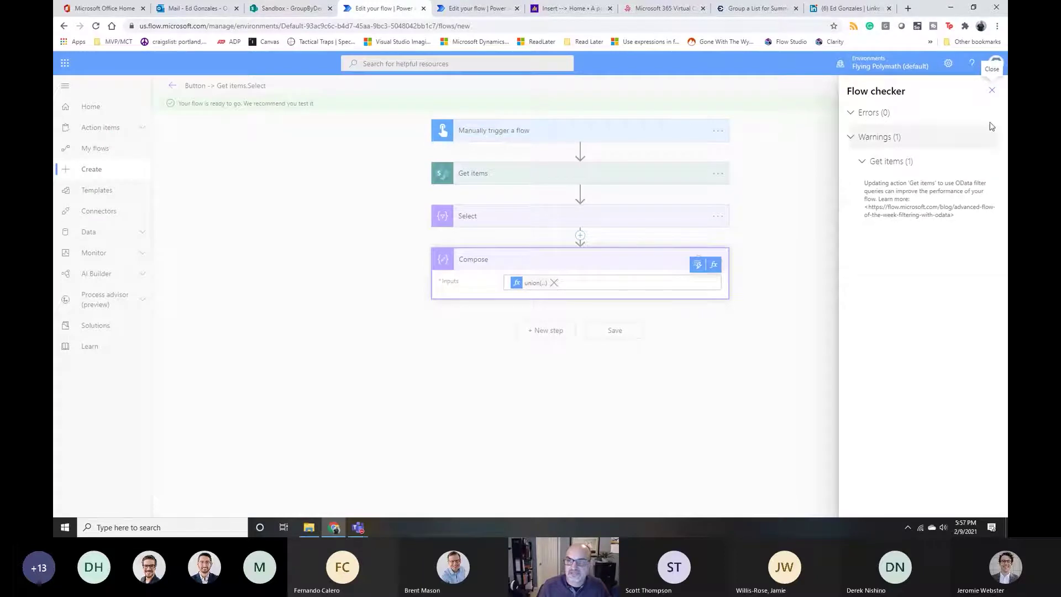
{"action": "left_click", "coordinate": [992, 90]}
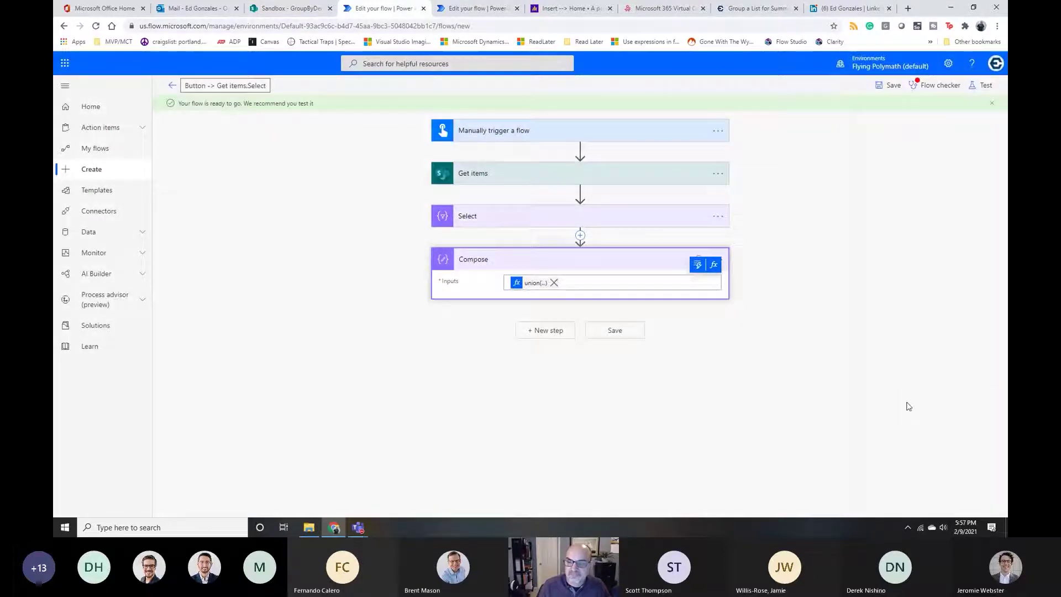
Test the flow manually and run it
{"action": "left_click", "coordinate": [977, 86]}
{"action": "left_click", "coordinate": [852, 109]}
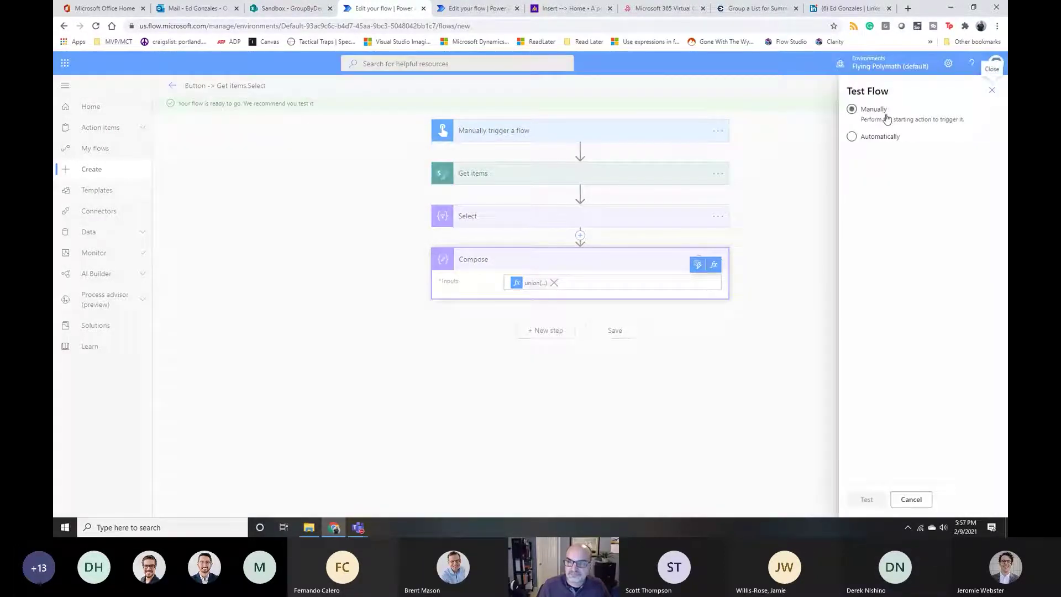
{"action": "left_click", "coordinate": [858, 499]}
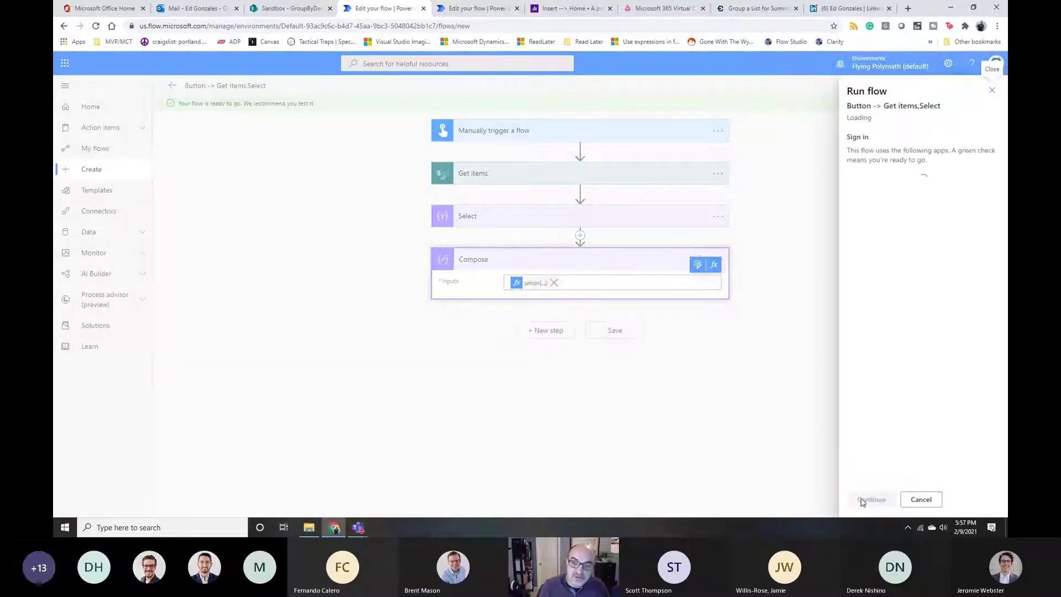
{"action": "left_click", "coordinate": [872, 500]}
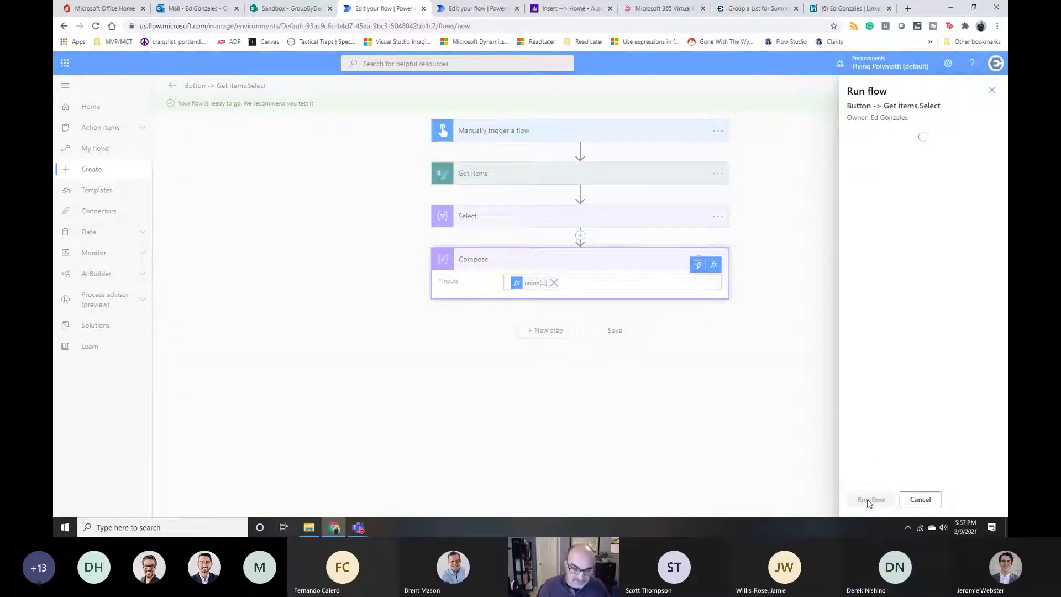
{"action": "left_click", "coordinate": [866, 500]}
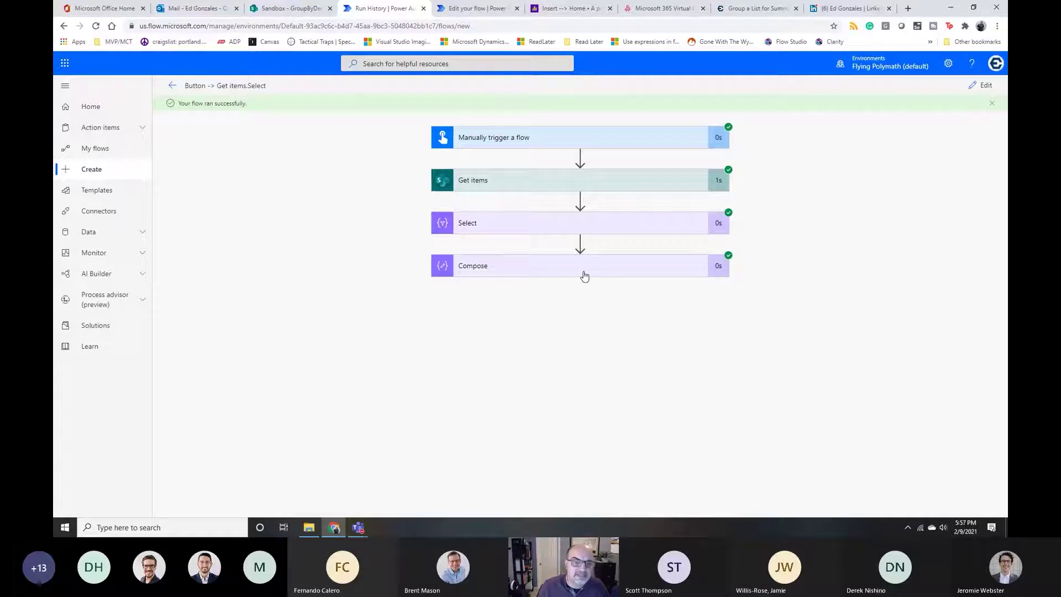
Examine the Get items details and the Compose inputs and outputs of the flow run
{"action": "left_click", "coordinate": [540, 186]}
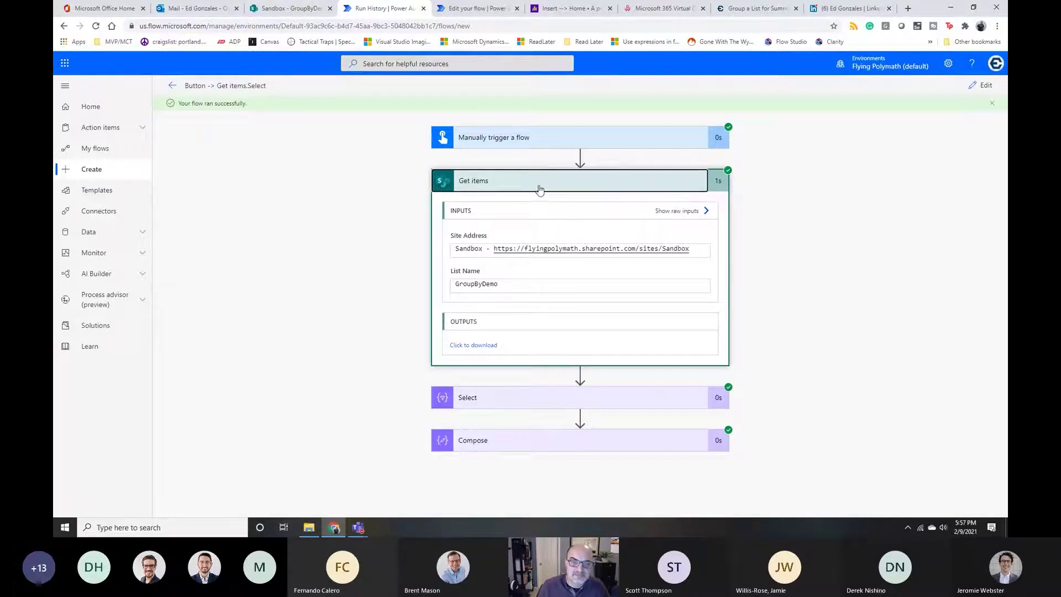
{"action": "left_click", "coordinate": [540, 188]}
{"action": "left_click", "coordinate": [534, 272]}
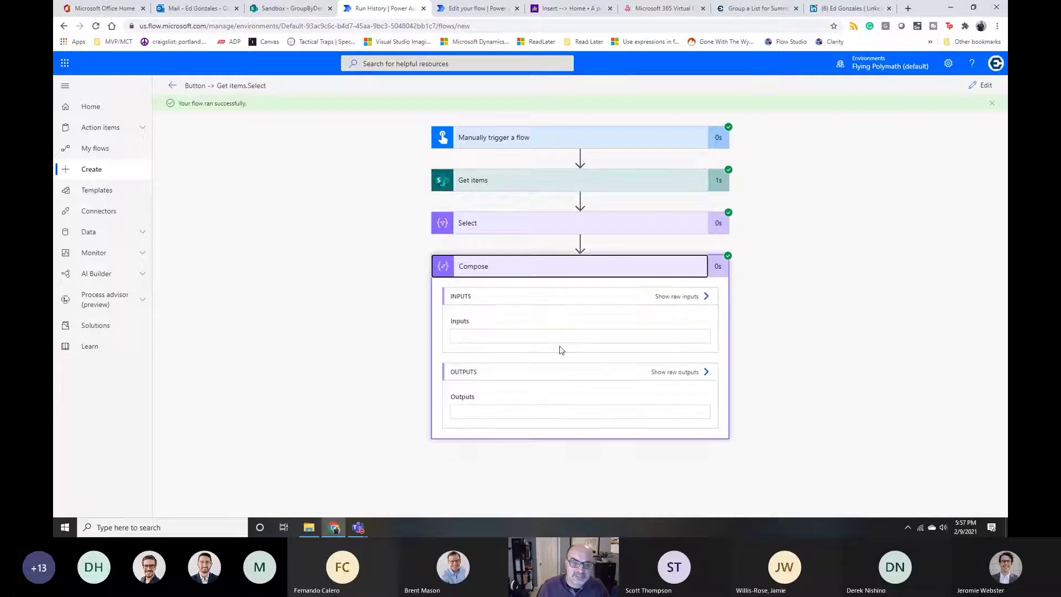
{"action": "scroll", "coordinate": [593, 402], "scroll_direction": "down", "scroll_amount": 1}
{"action": "mouse_move", "coordinate": [702, 420]}
{"action": "left_mouse_down"}
{"action": "mouse_move", "coordinate": [703, 452]}
{"action": "mouse_move", "coordinate": [706, 426]}
{"action": "left_mouse_up"}
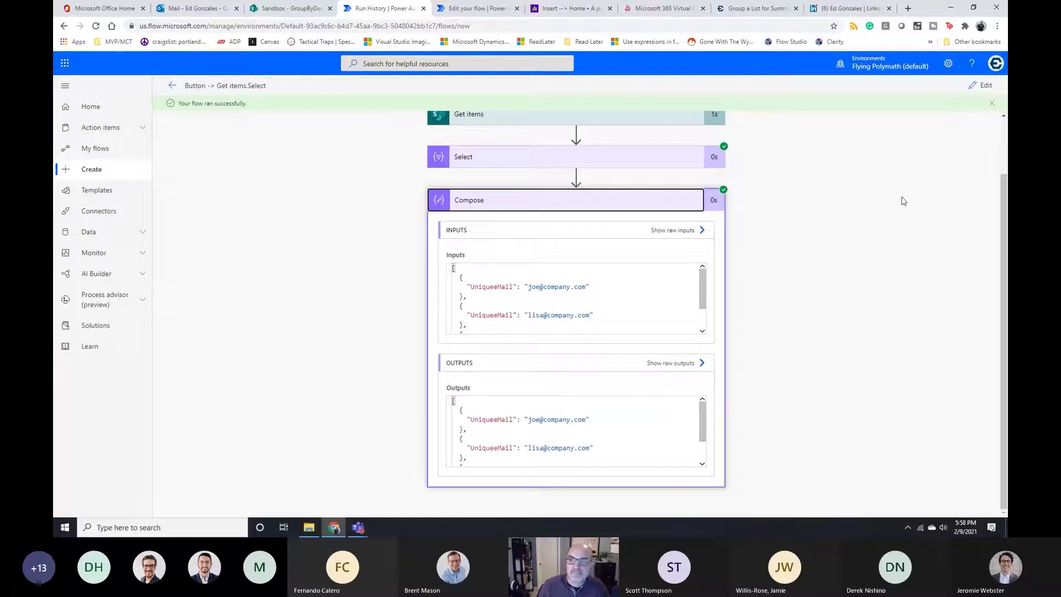
Return the flow to editing and add an Apply to each control after the Compose action
{"action": "left_click", "coordinate": [983, 86]}
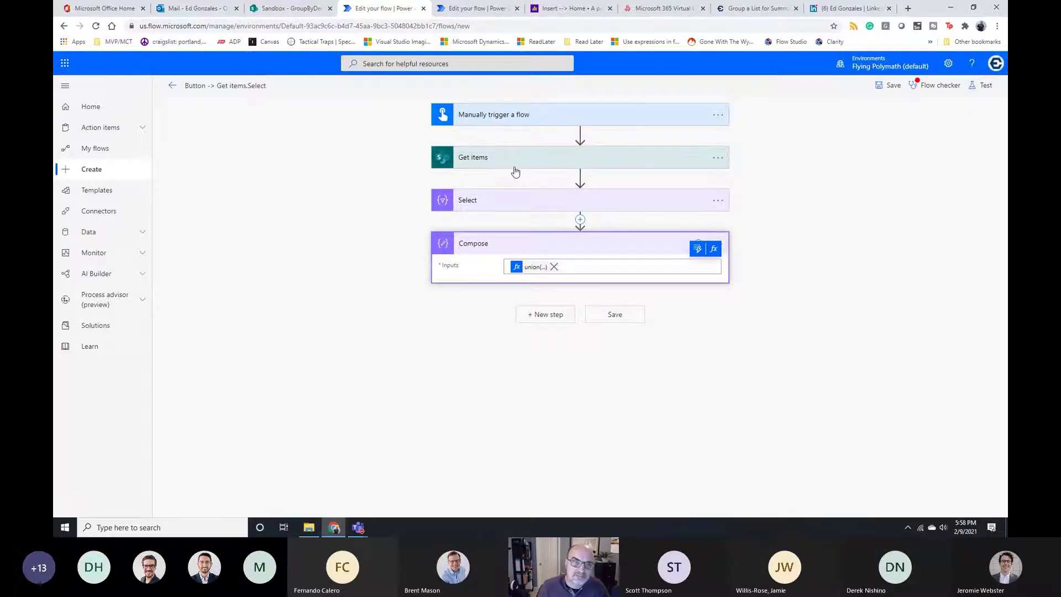
{"action": "left_click", "coordinate": [285, 8]}
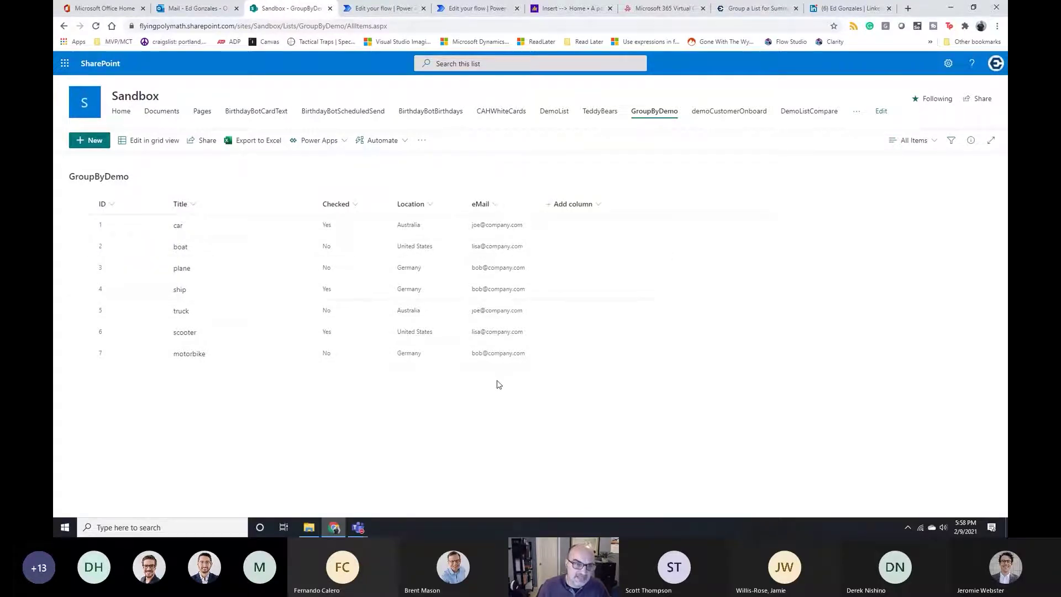
{"action": "left_click", "coordinate": [357, 8]}
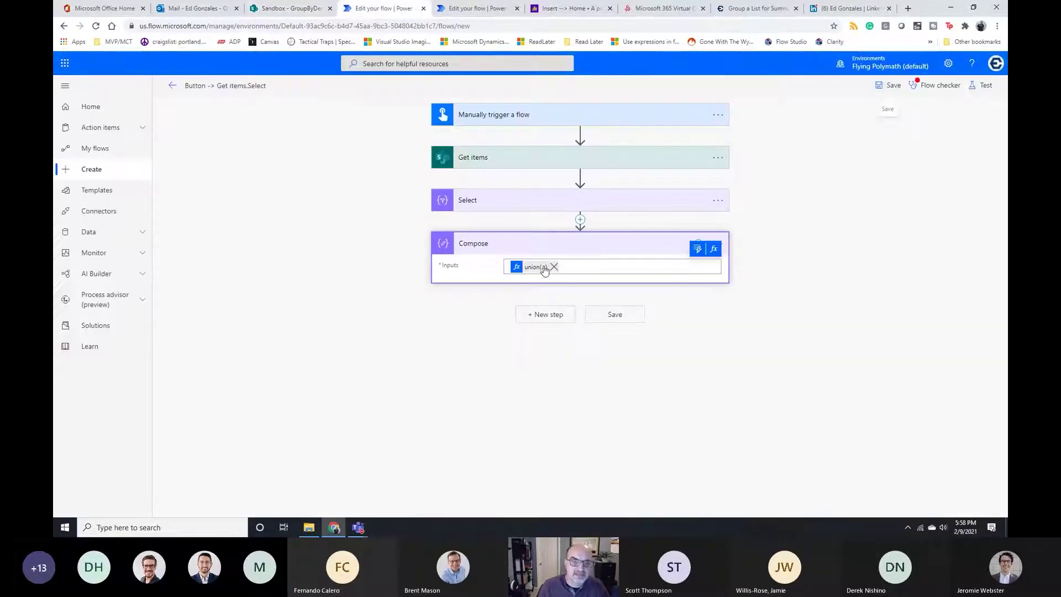
{"action": "left_click", "coordinate": [539, 319]}
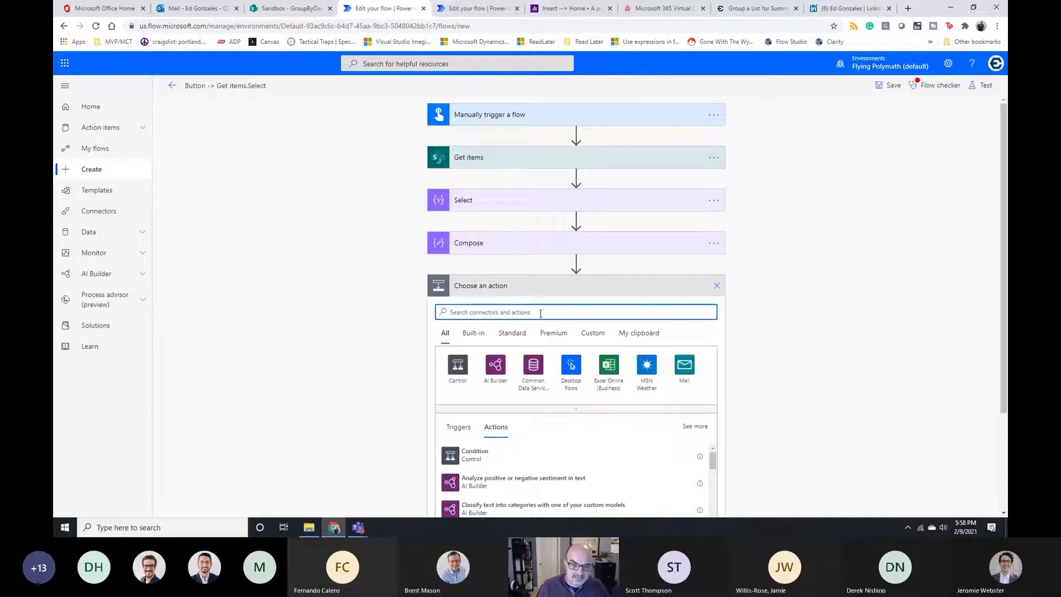
{"action": "type", "text": "apply"}
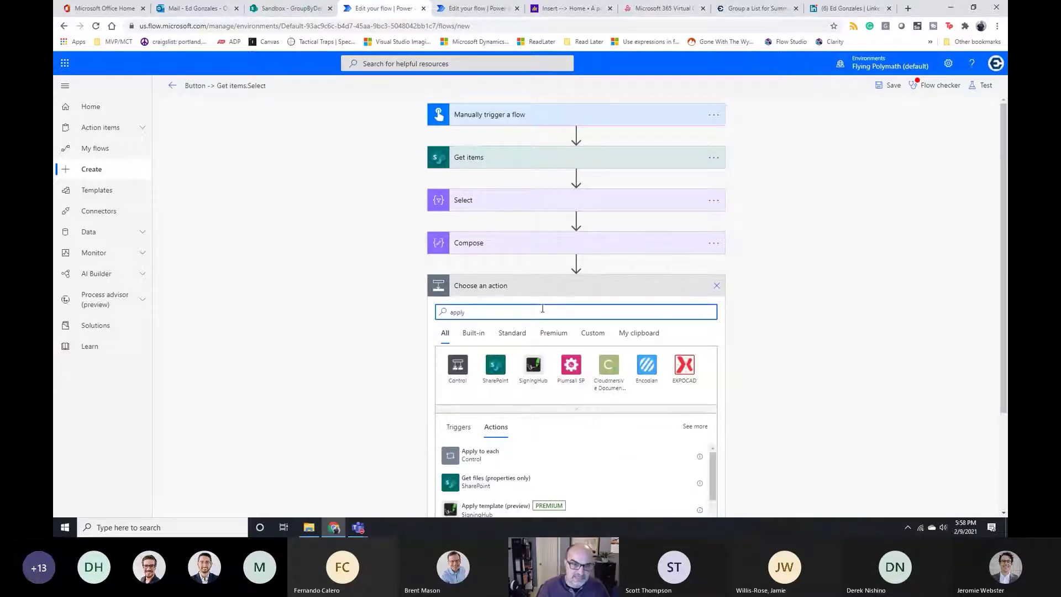
{"action": "left_click", "coordinate": [507, 455]}
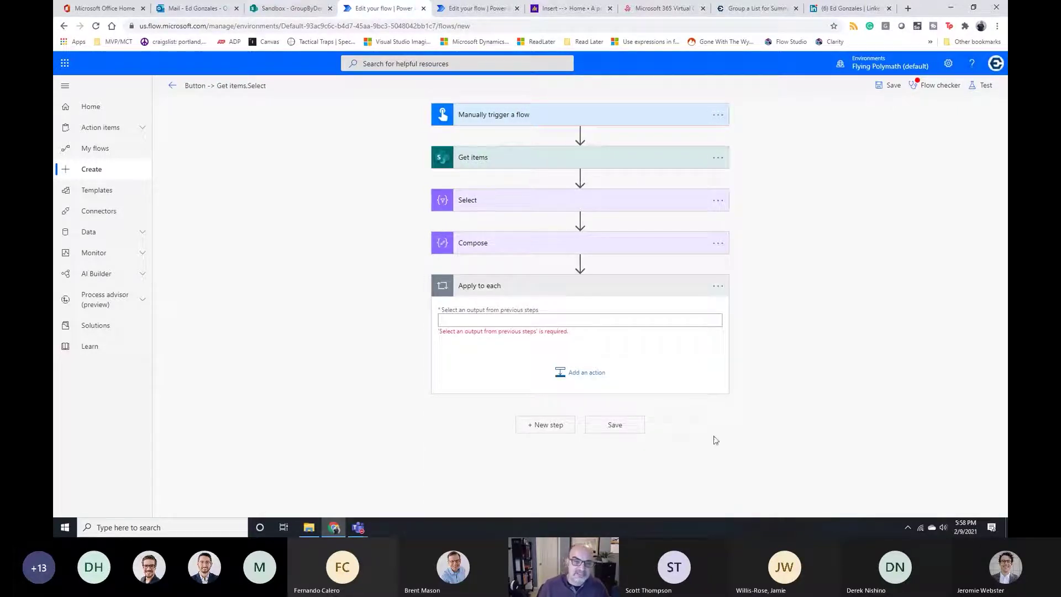
Use the Compose Outputs as the output to loop through in Apply to each
{"action": "left_click", "coordinate": [488, 322]}
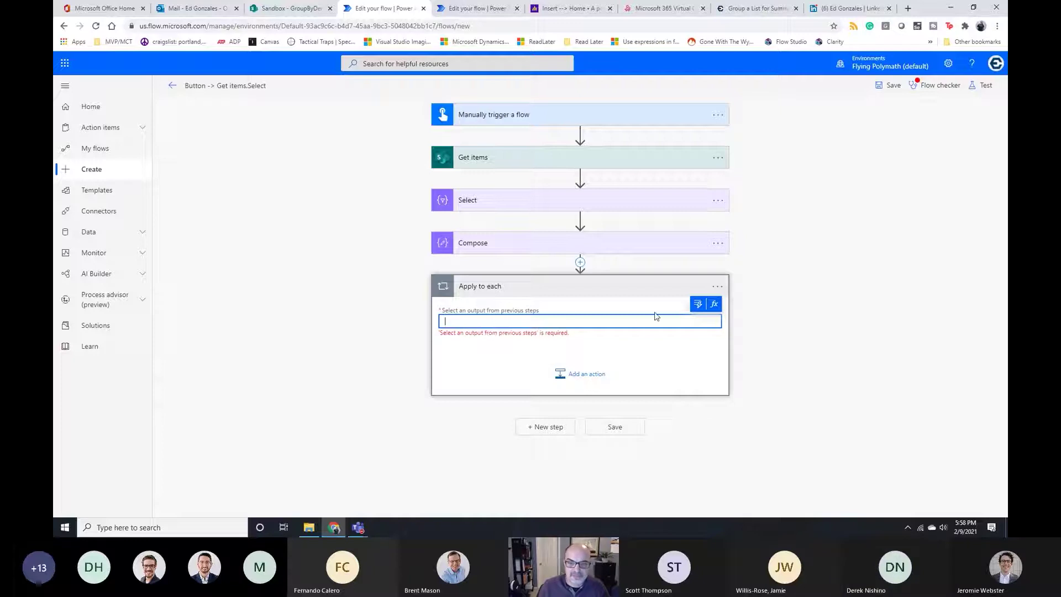
{"action": "left_click", "coordinate": [697, 306]}
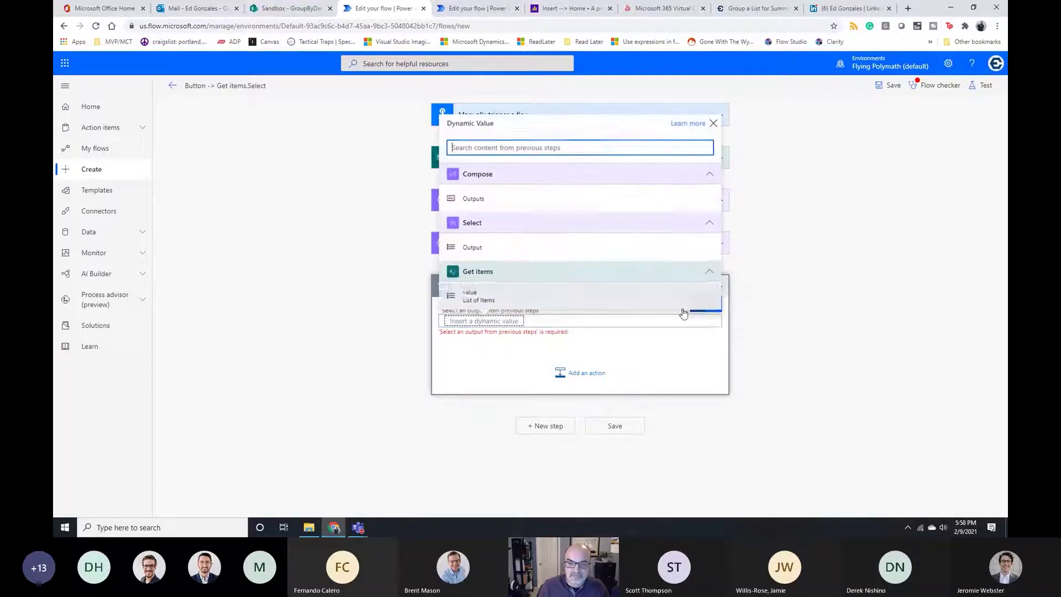
{"action": "left_click", "coordinate": [506, 204]}
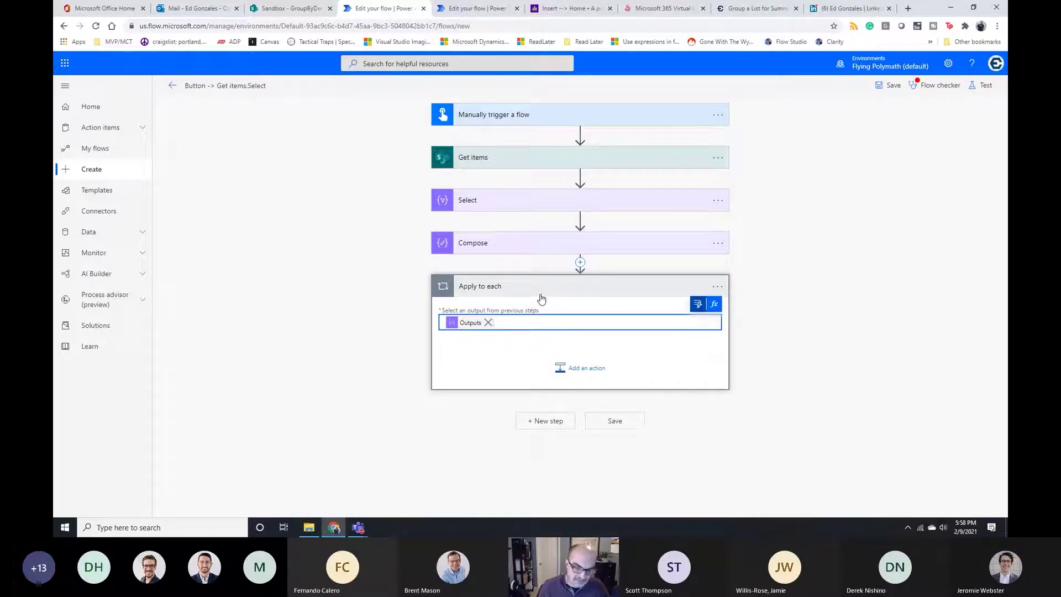
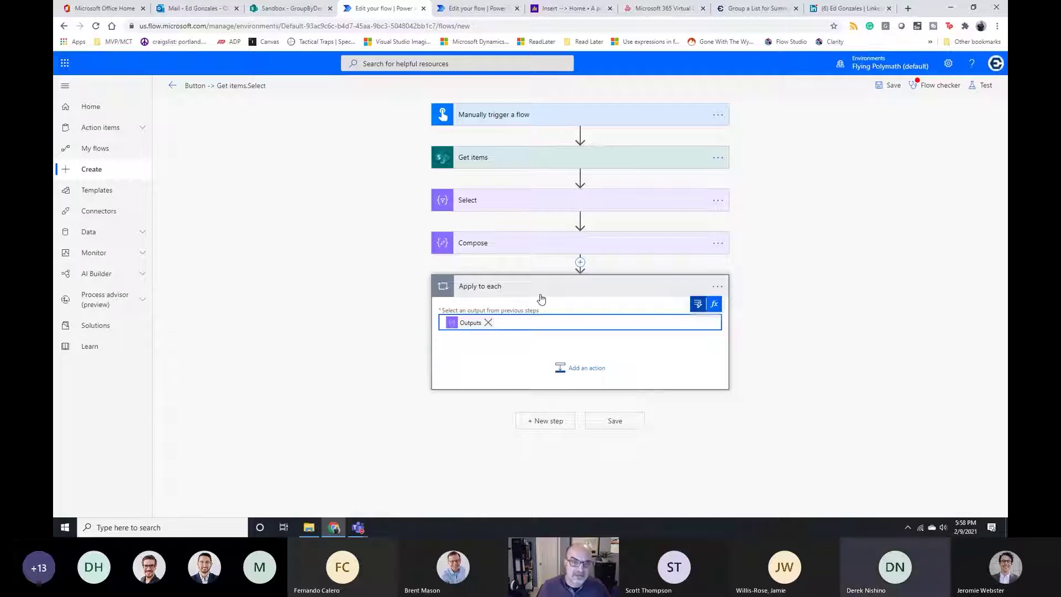
Add a Filter array data operation inside Apply to each and use the Get items value as its From source
{"action": "left_click", "coordinate": [567, 380]}
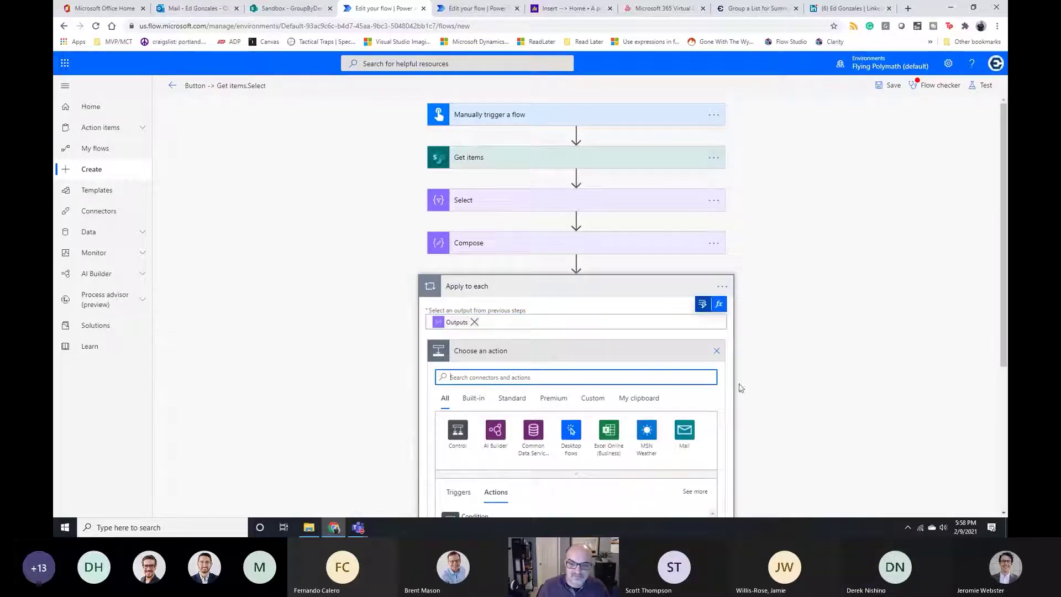
{"action": "scroll", "coordinate": [740, 387], "scroll_direction": "down", "scroll_amount": 1}
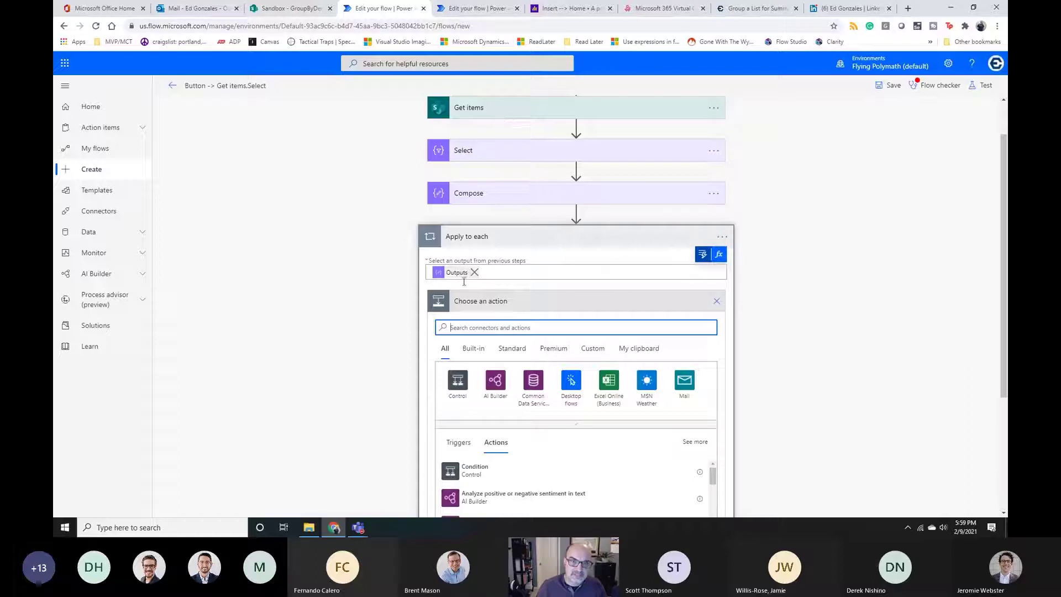
{"action": "type", "text": "filte"}
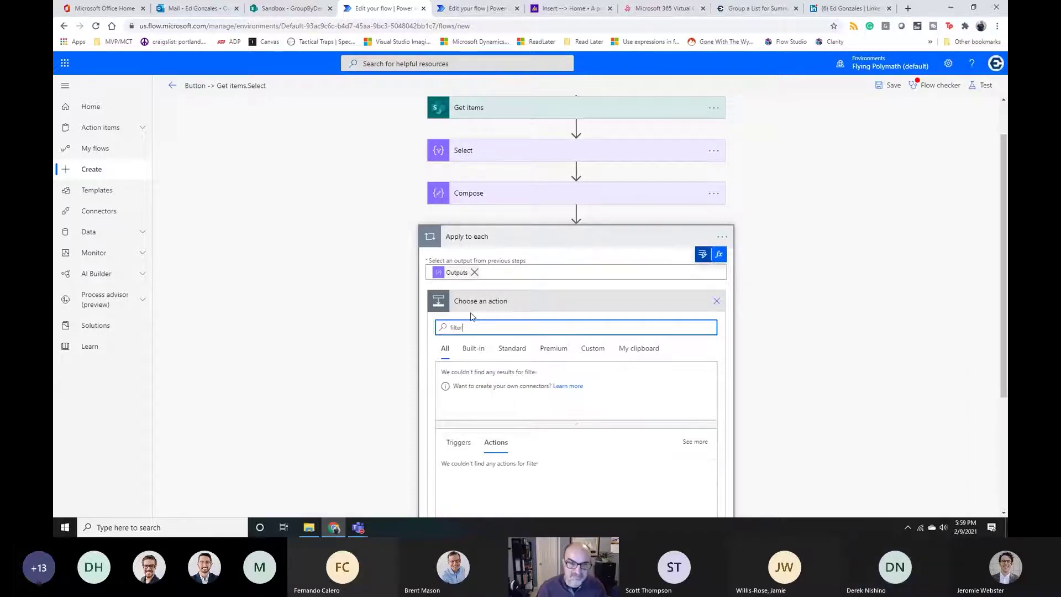
{"action": "type", "text": "r"}
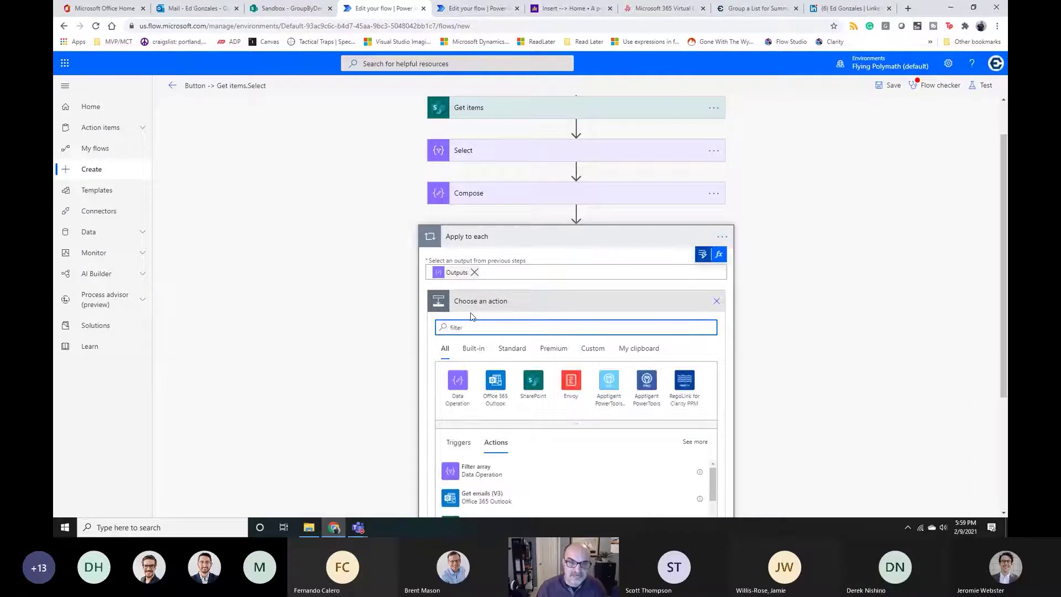
{"action": "left_click", "coordinate": [533, 471]}
{"action": "left_click", "coordinate": [474, 383]}
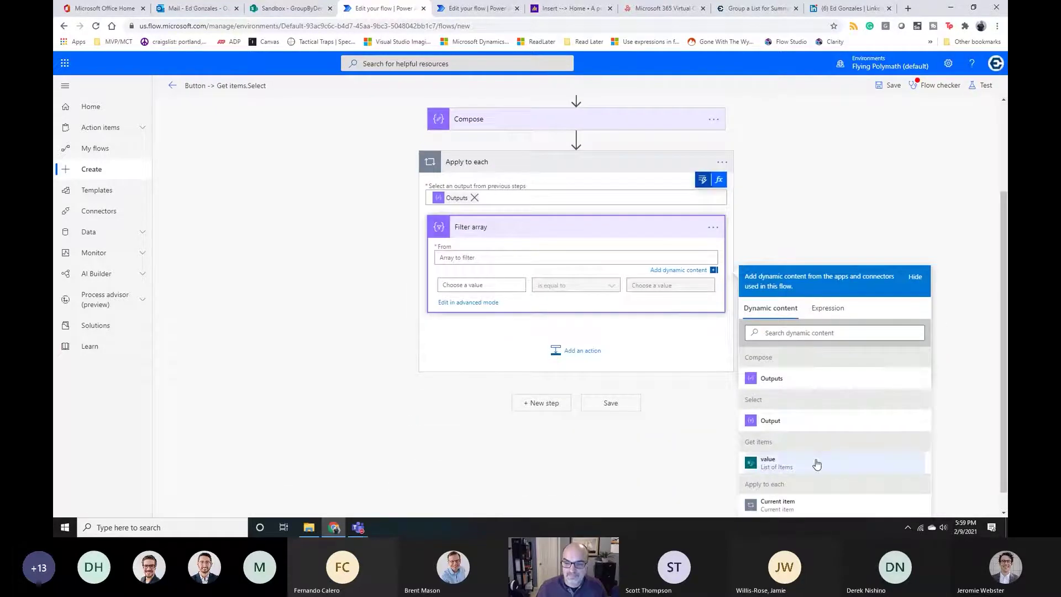
{"action": "left_click", "coordinate": [817, 465]}
Set the first value of the Filter array condition to the eMail field from Get items
{"action": "left_click", "coordinate": [469, 282]}
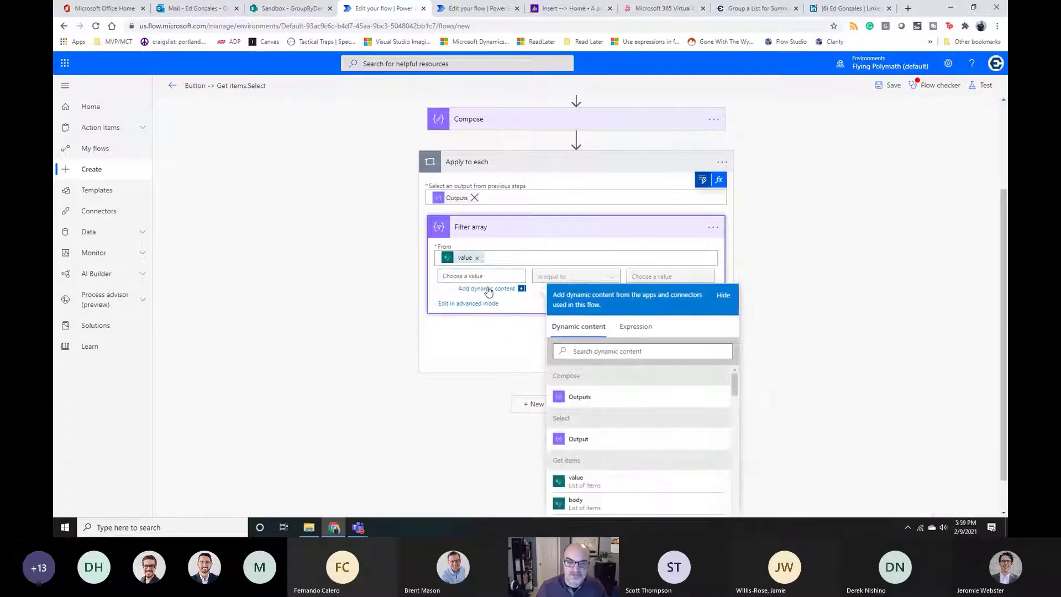
{"action": "scroll", "coordinate": [671, 411], "scroll_direction": "down", "scroll_amount": 1}
{"action": "scroll", "coordinate": [671, 411], "scroll_direction": "down", "scroll_amount": 5}
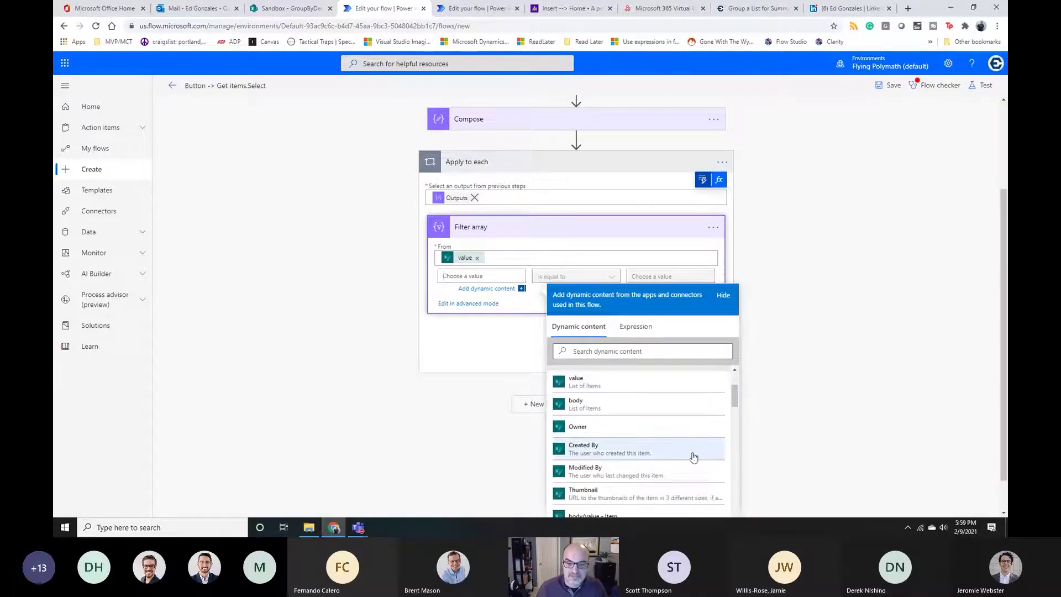
{"action": "scroll", "coordinate": [658, 467], "scroll_direction": "down", "scroll_amount": 2}
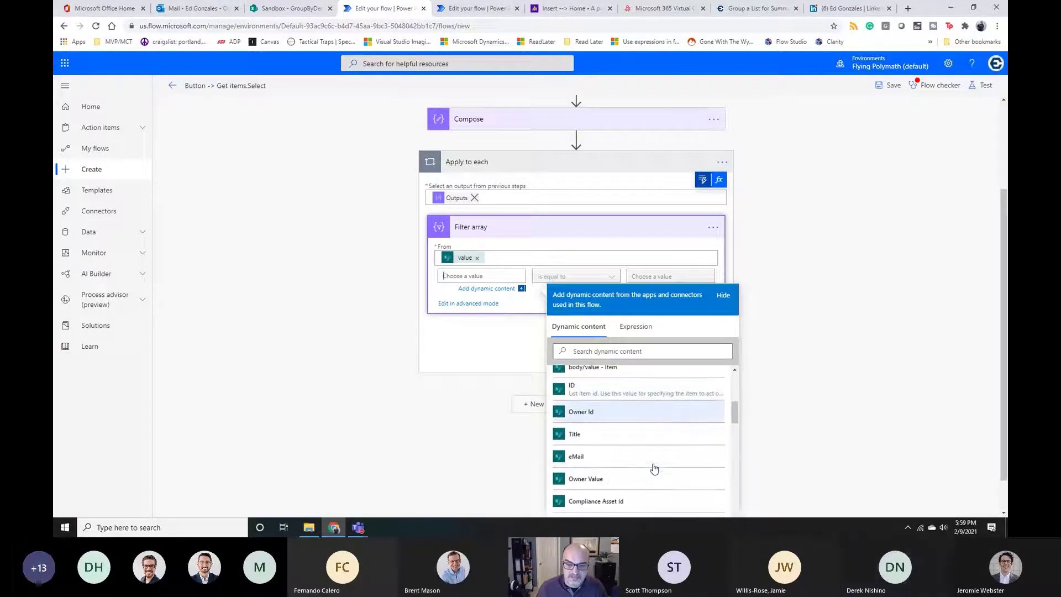
{"action": "left_click", "coordinate": [609, 461]}
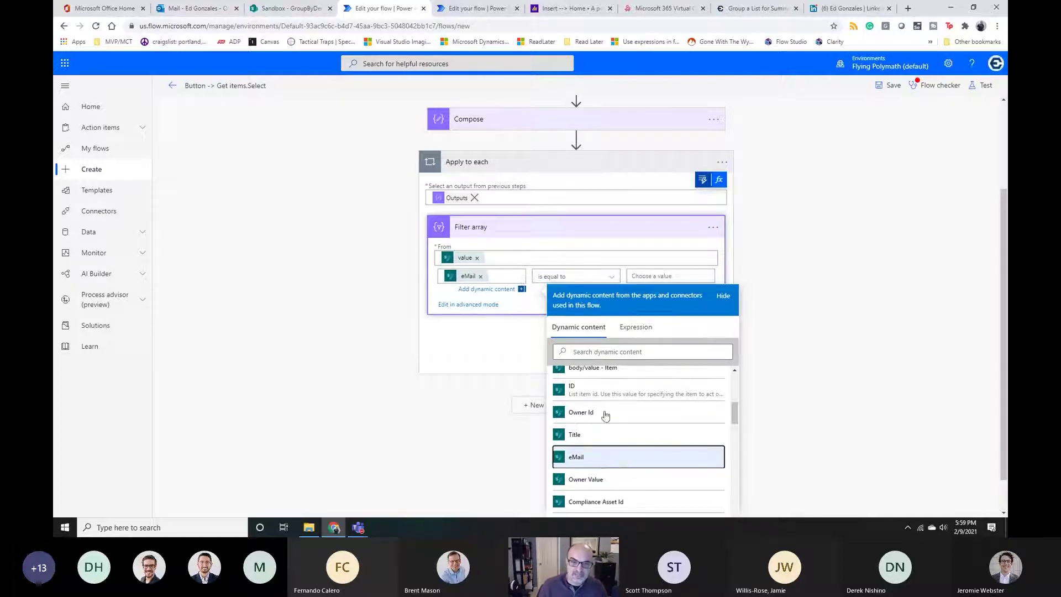
Compare eMail in the Filter array condition for equality with the expression items('Apply_to_each')?['UniqueeMail']
{"action": "left_click", "coordinate": [643, 277]}
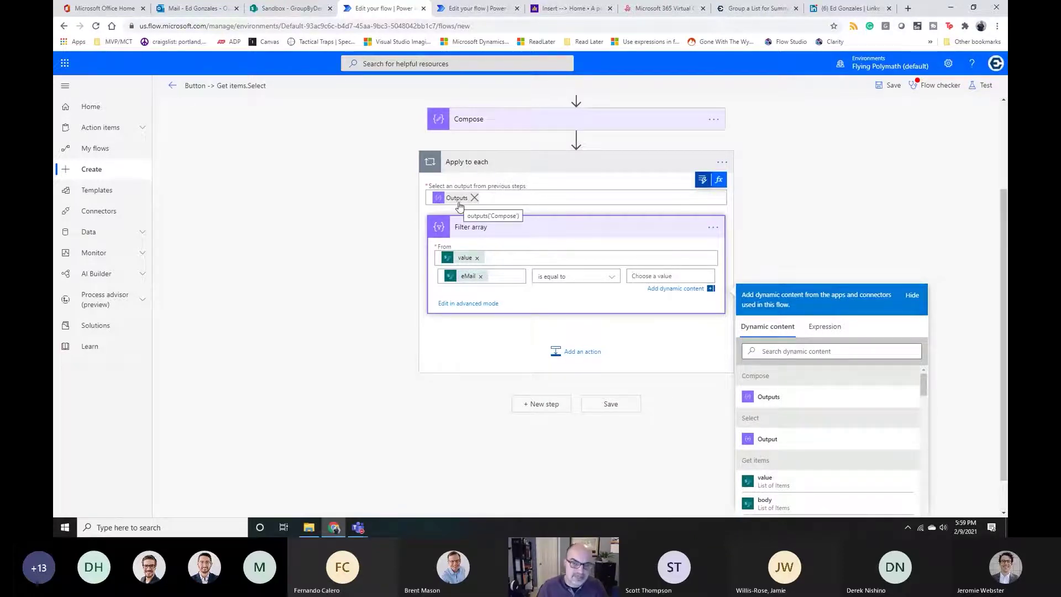
{"action": "left_click", "coordinate": [825, 327]}
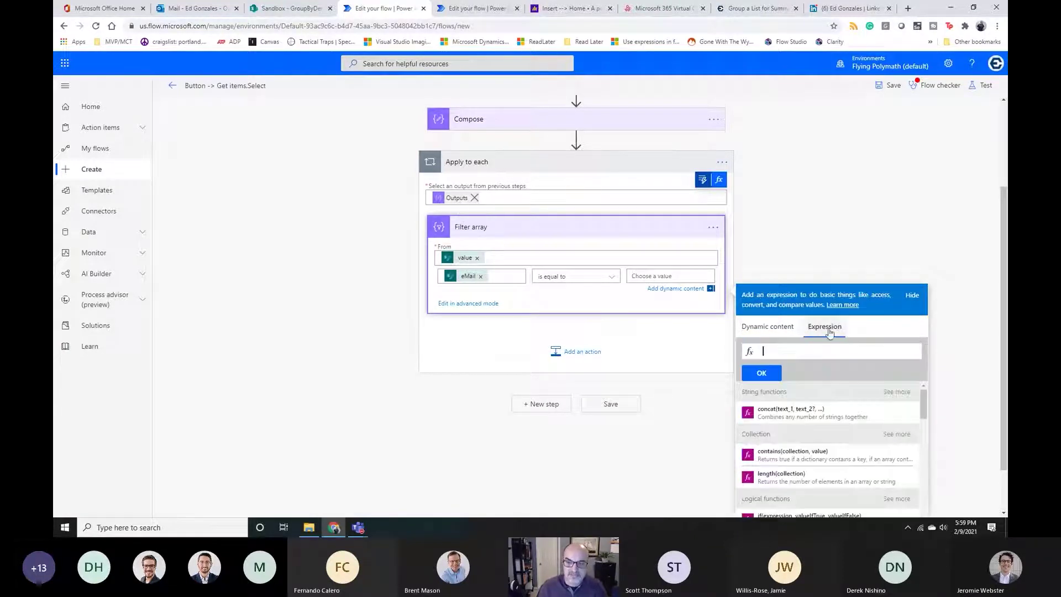
{"action": "left_click", "coordinate": [794, 348]}
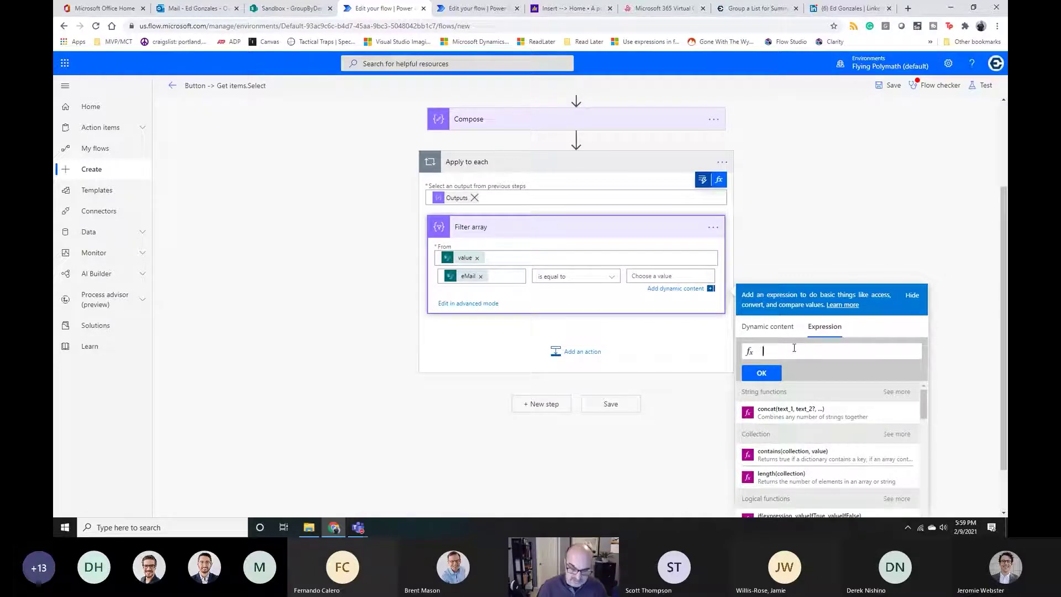
{"action": "type", "text": "items("}
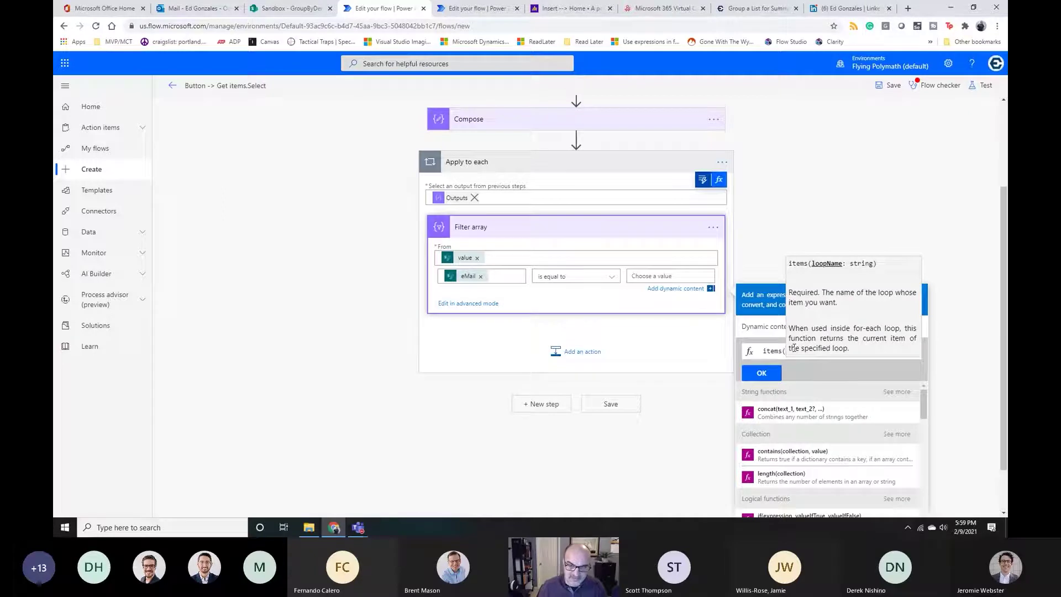
{"action": "type", "text": "'"}
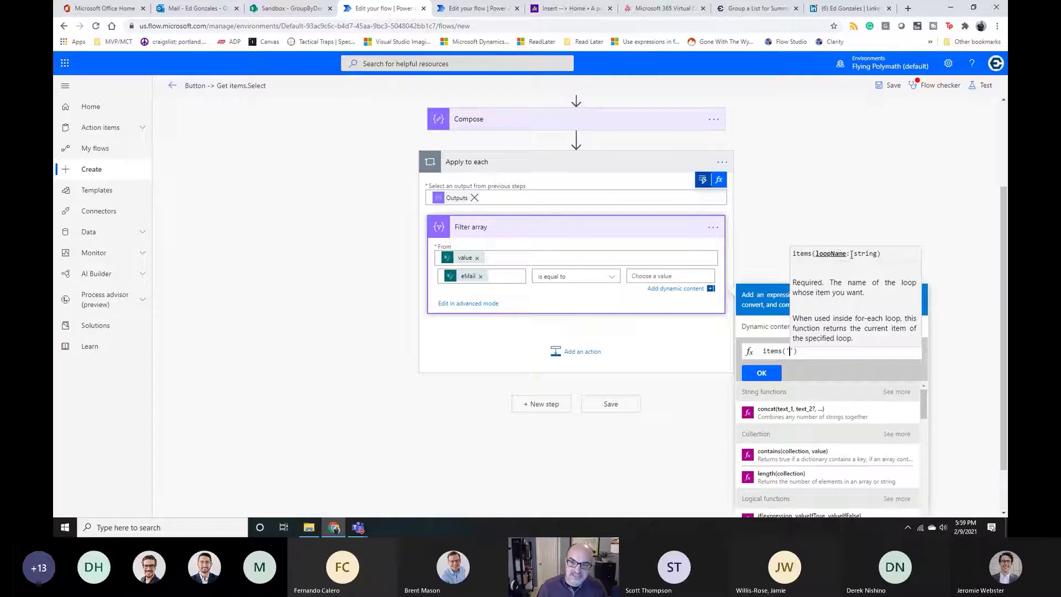
{"action": "type", "text": "Apply"}
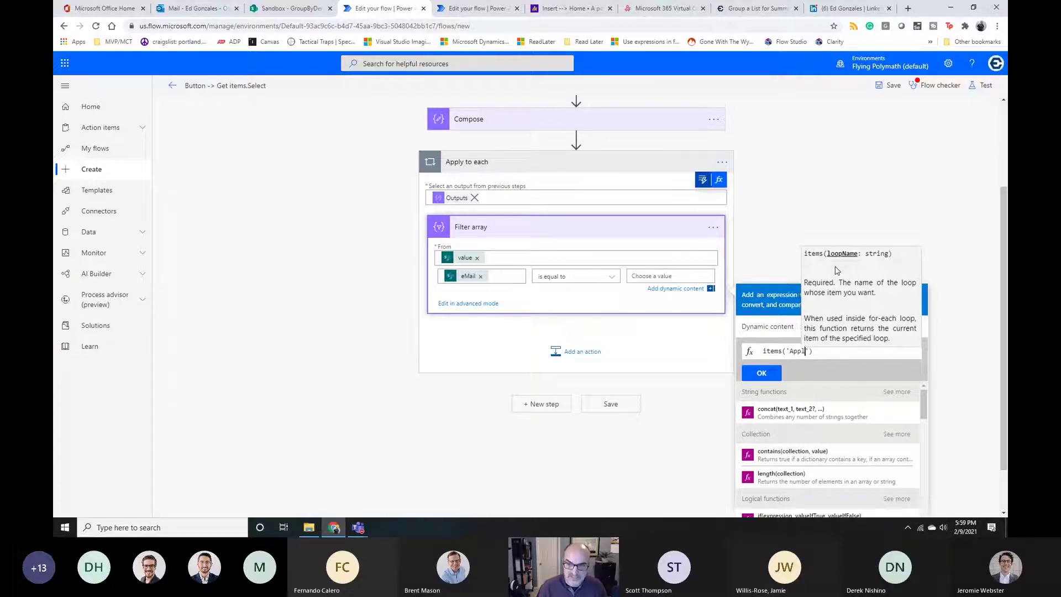
{"action": "type", "text": "_"}
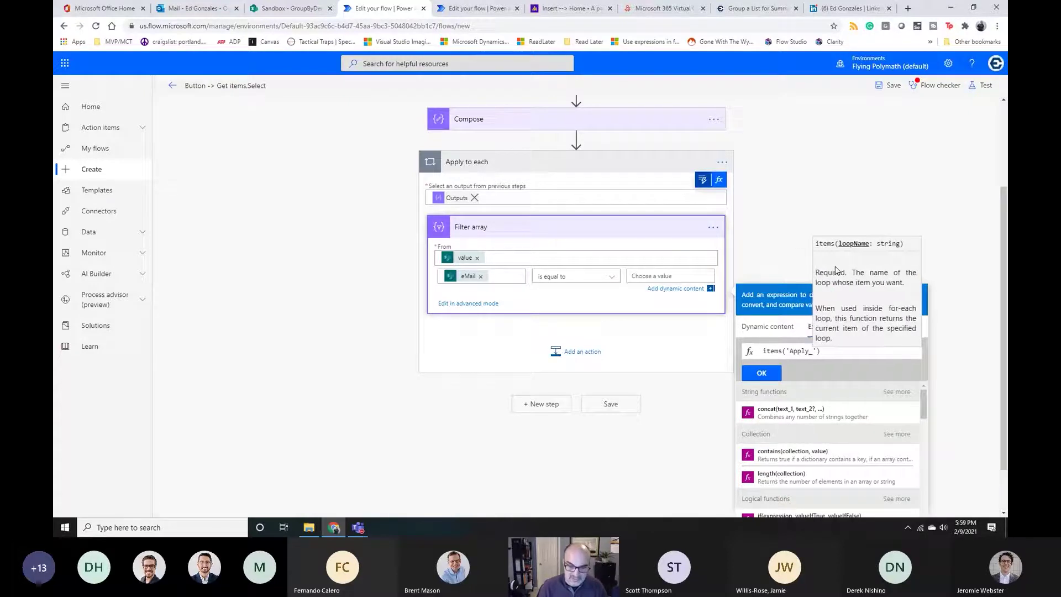
{"action": "type", "text": "to_each"}
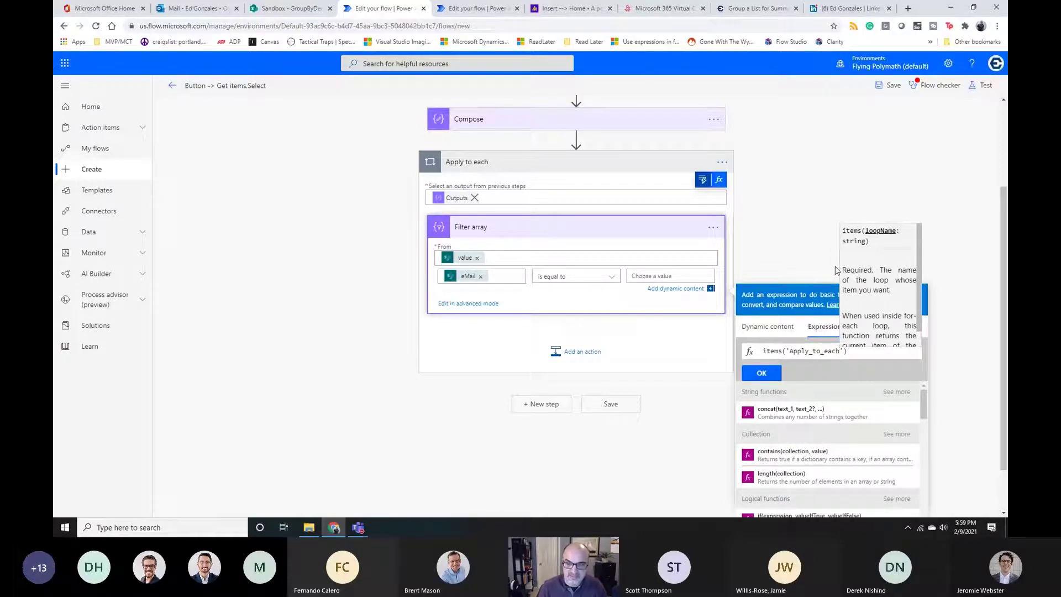
{"action": "key", "text": "End"}
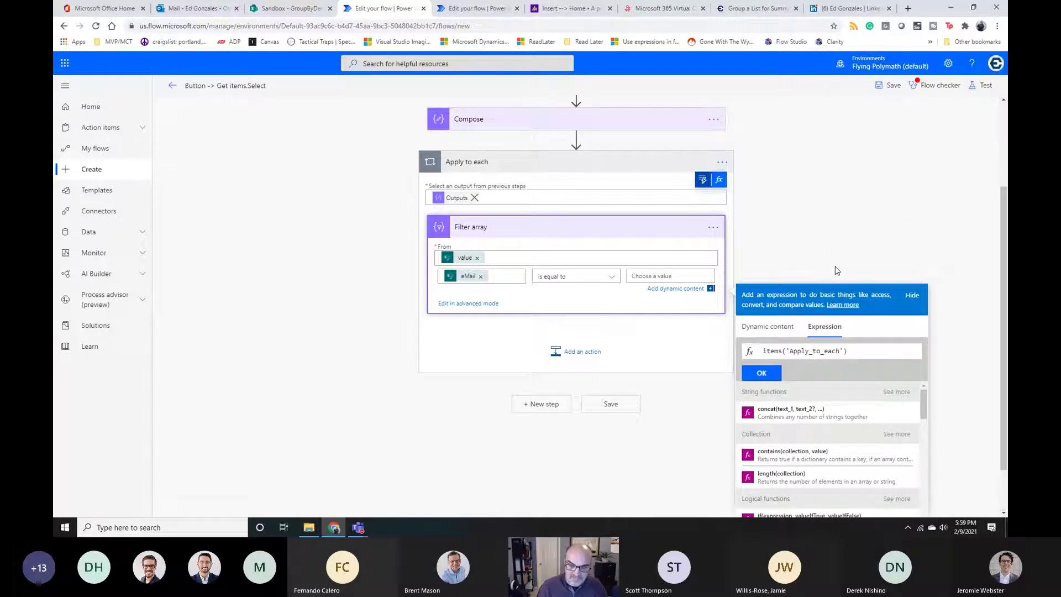
{"action": "type", "text": "?["}
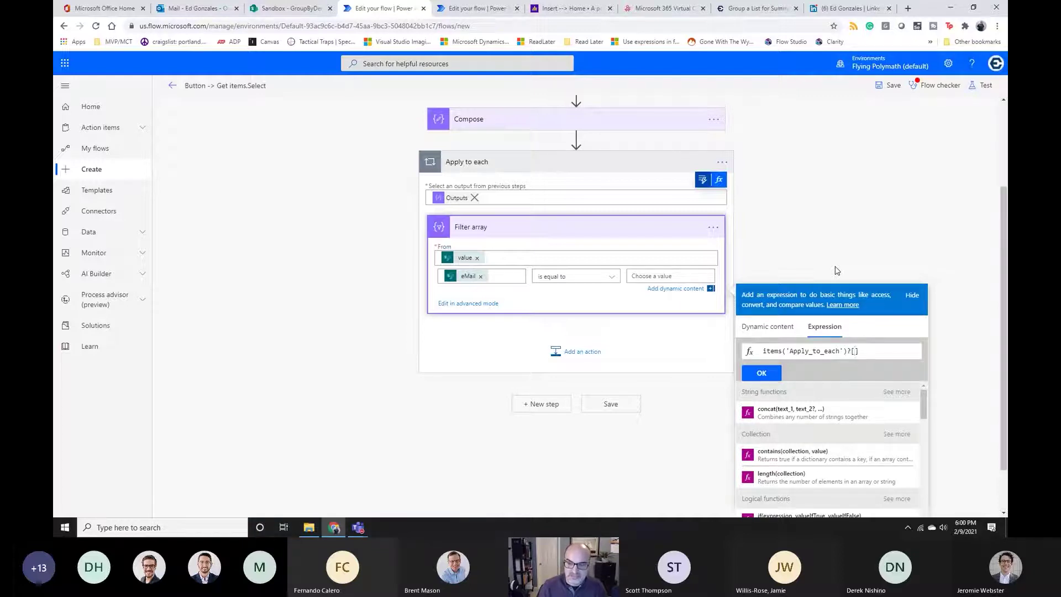
{"action": "type", "text": "'Uni"}
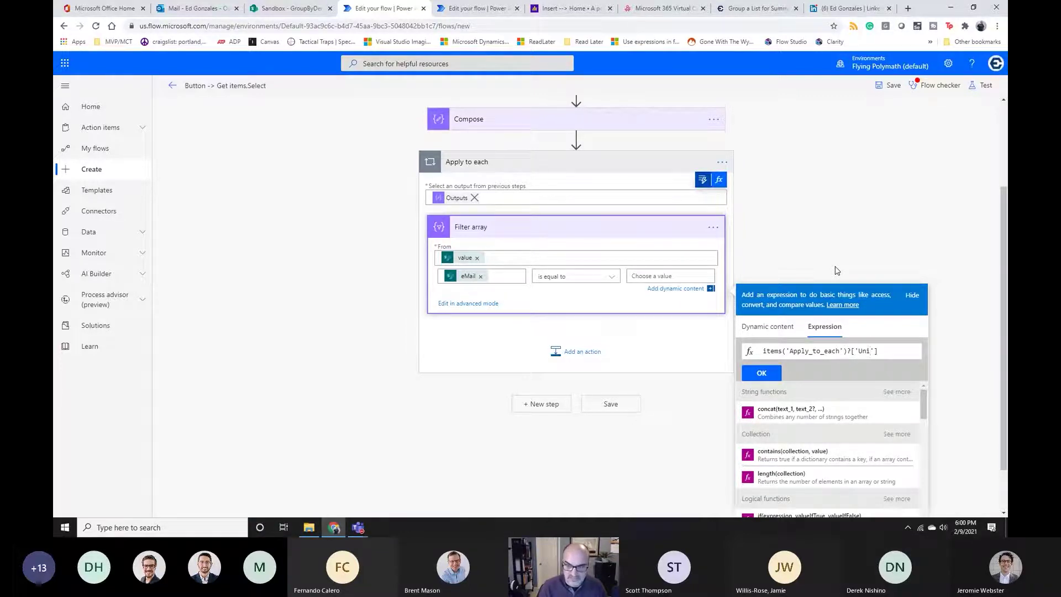
{"action": "type", "text": "queMail"}
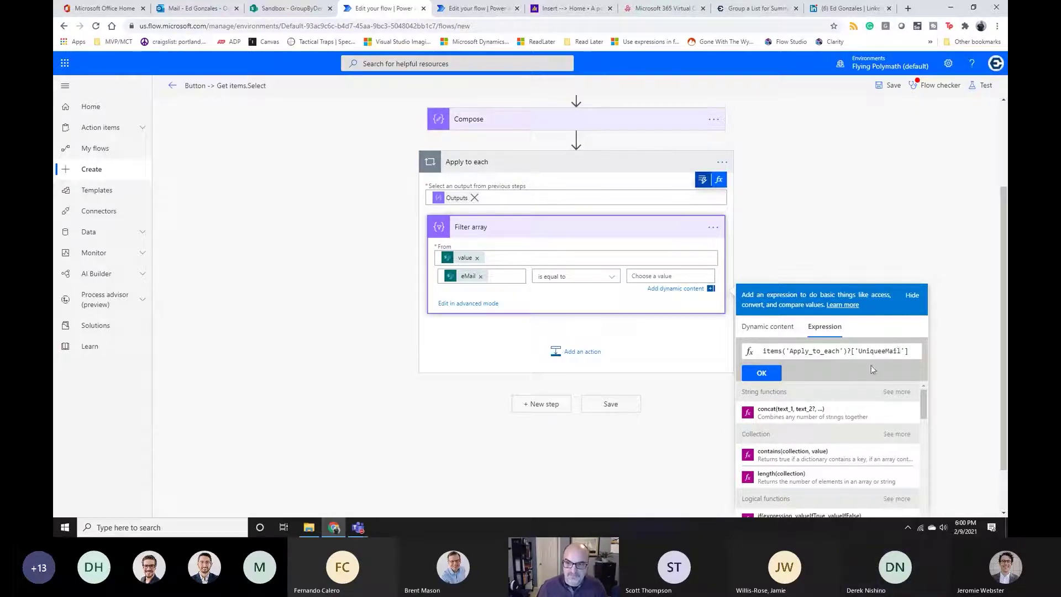
{"action": "left_click", "coordinate": [773, 378]}
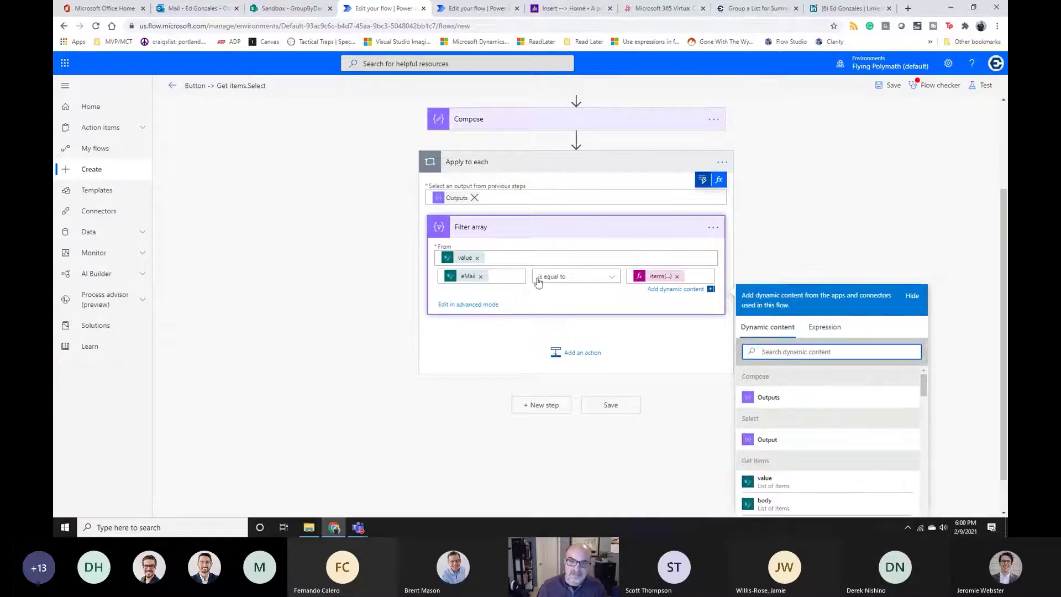
{"action": "scroll", "coordinate": [499, 115], "scroll_direction": "up", "scroll_amount": 3}
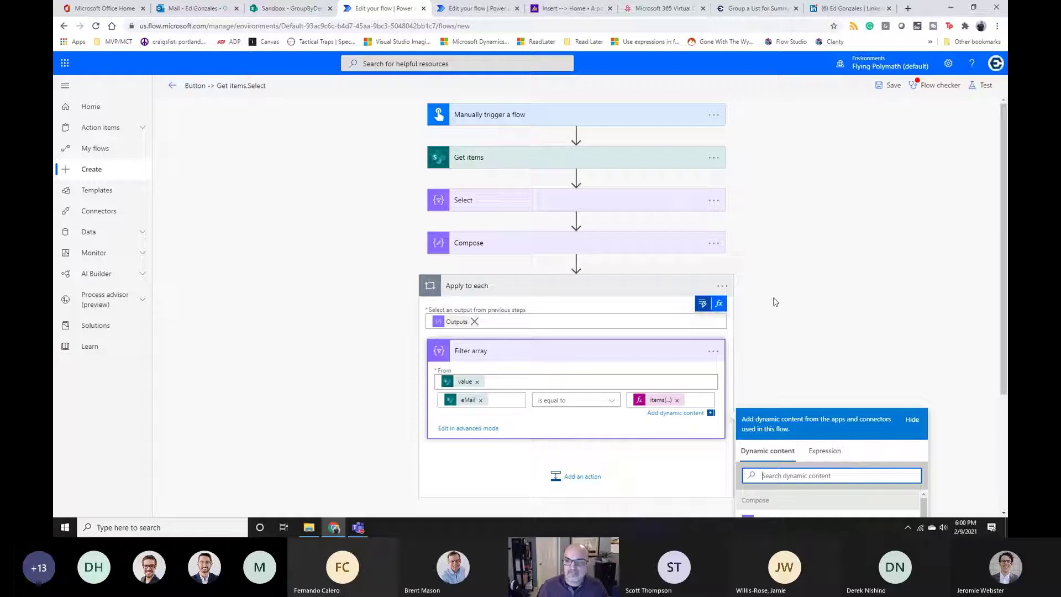
{"action": "left_click", "coordinate": [664, 467]}
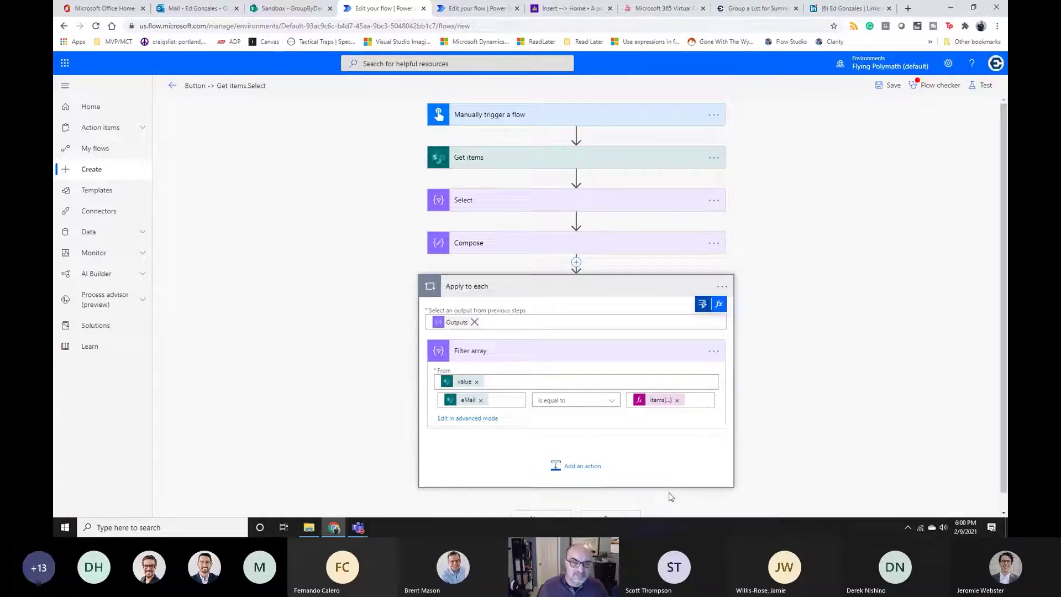
Add a Create HTML table data operation after Filter array inside the Apply to each loop
{"action": "left_click", "coordinate": [556, 476]}
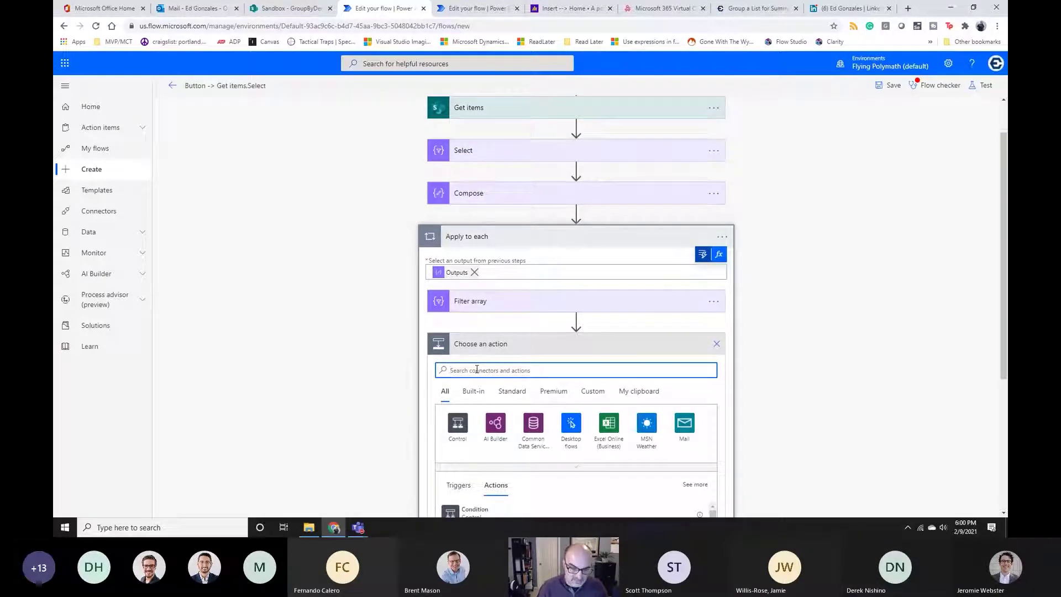
{"action": "type", "text": "create"}
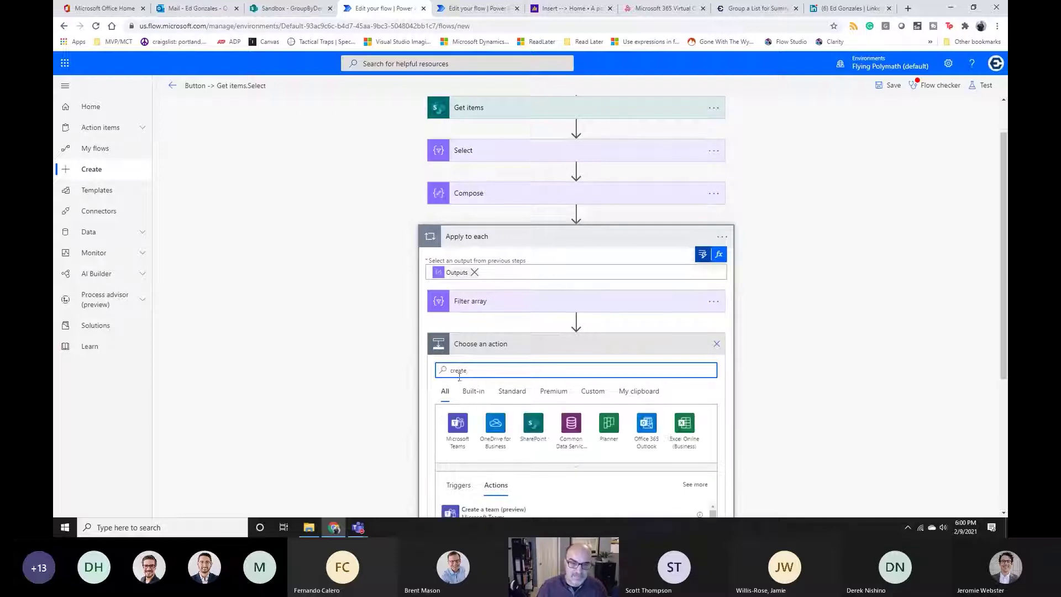
{"action": "type", "text": " html"}
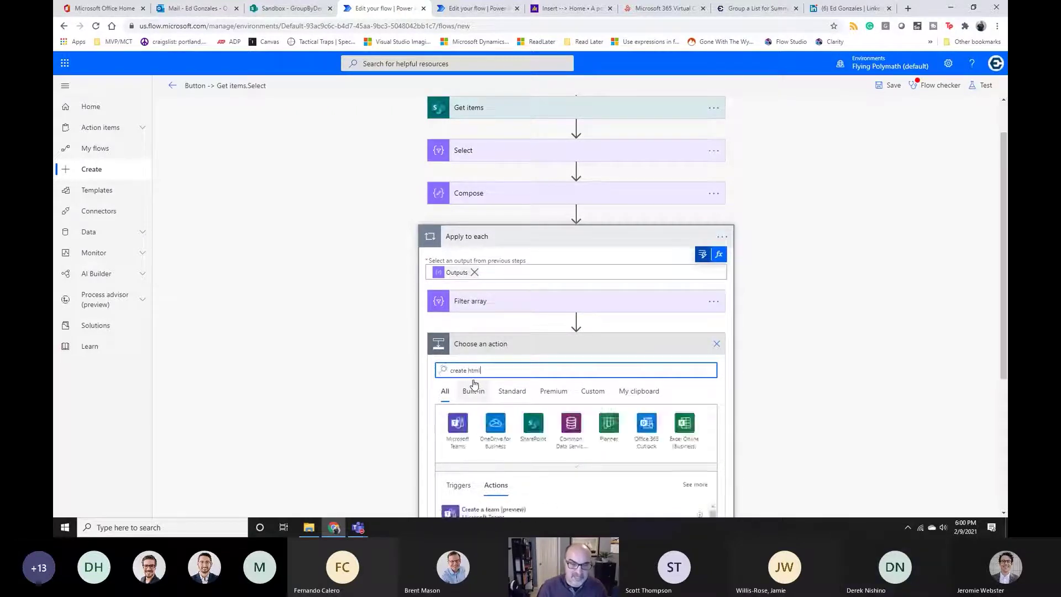
{"action": "scroll", "coordinate": [497, 376], "scroll_direction": "down", "scroll_amount": 2}
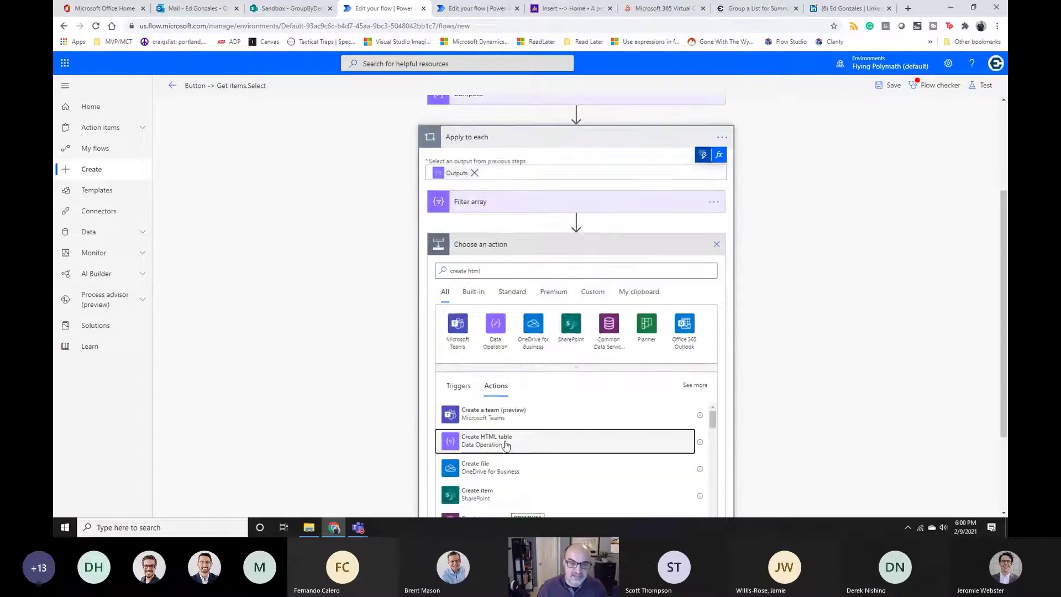
{"action": "left_click", "coordinate": [506, 444]}
Use the Filter array Body as the From source of Create HTML table and show its advanced options
{"action": "left_click", "coordinate": [526, 377]}
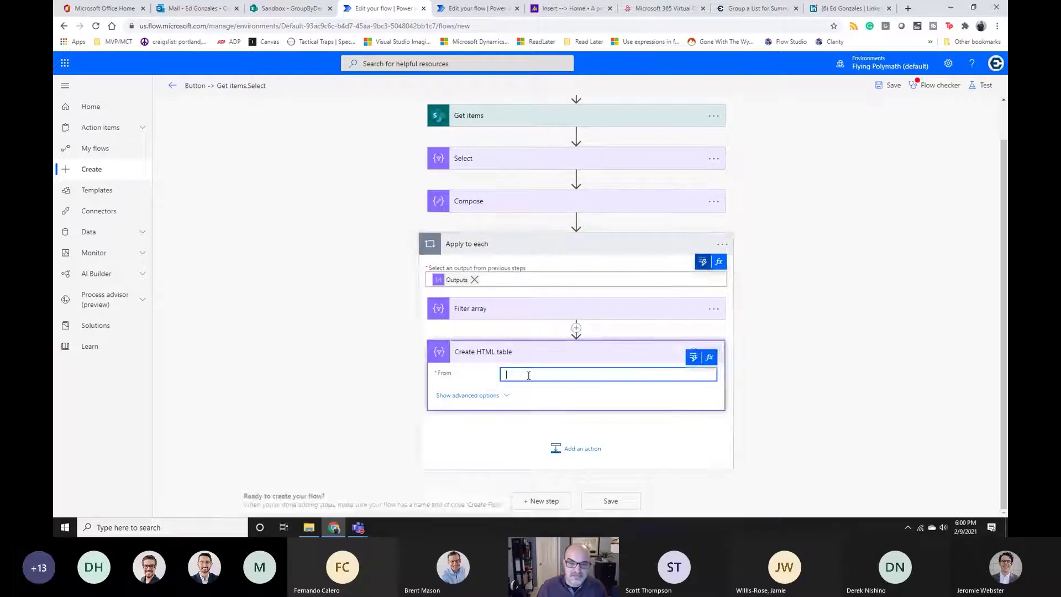
{"action": "left_click", "coordinate": [694, 359]}
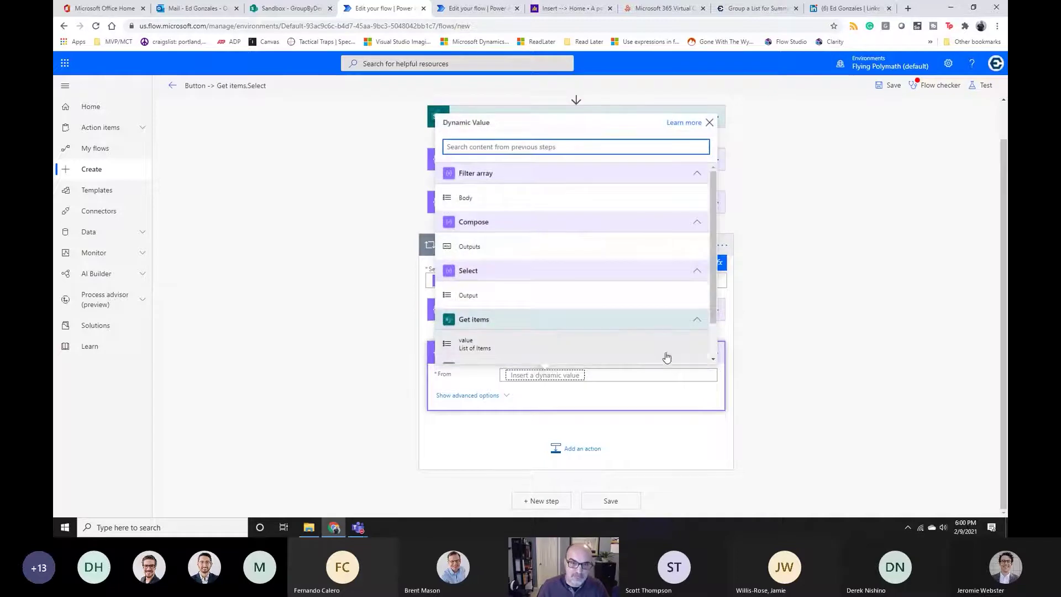
{"action": "left_click", "coordinate": [492, 198]}
{"action": "left_click", "coordinate": [467, 399]}
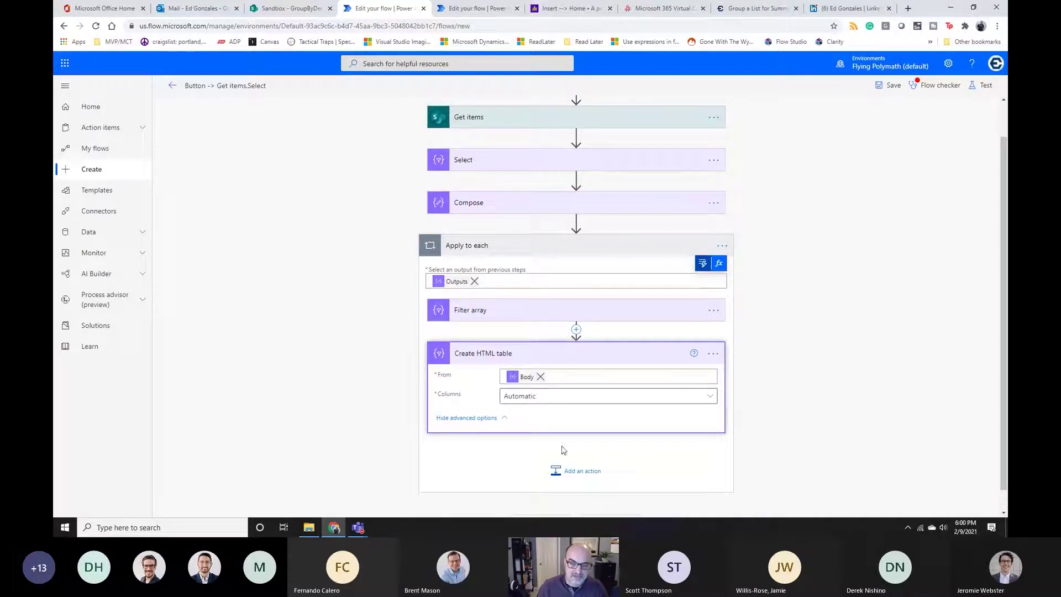
Add an Office 365 Outlook Send an email (V2) action after Create HTML table inside the loop
{"action": "left_click", "coordinate": [568, 472]}
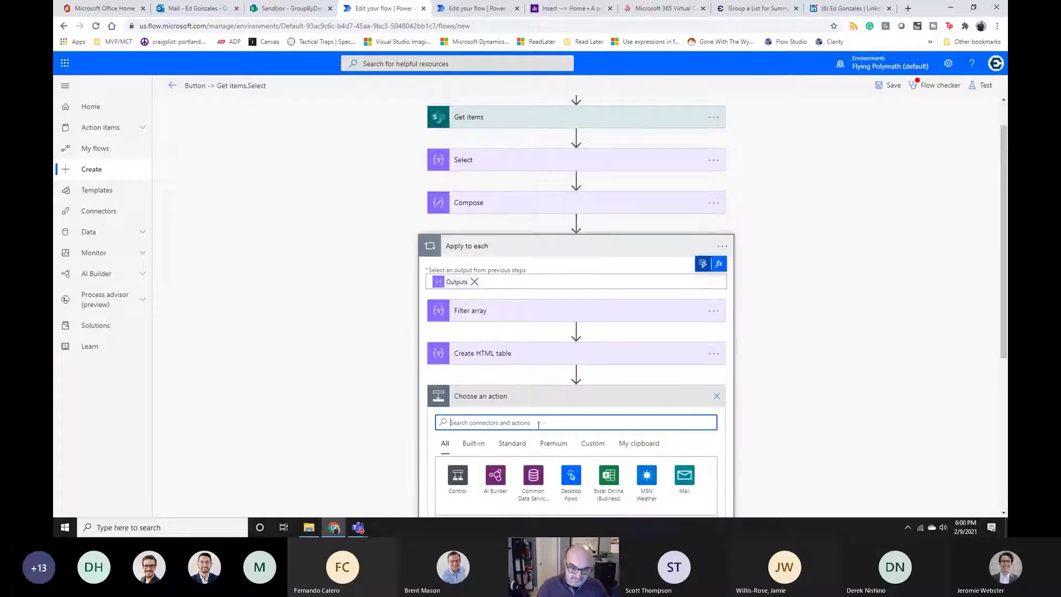
{"action": "type", "text": "send email"}
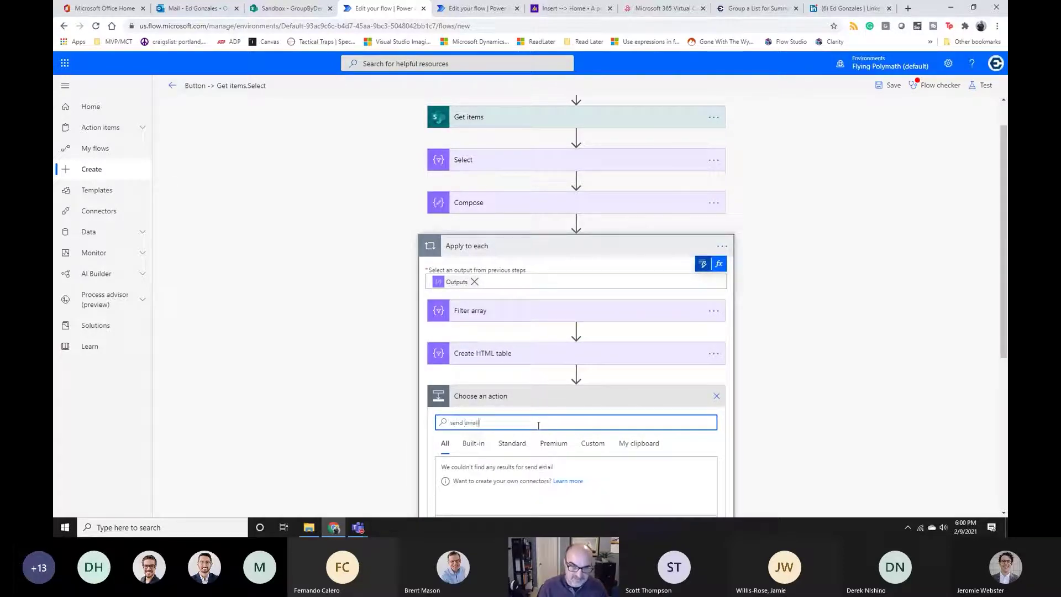
{"action": "scroll", "coordinate": [539, 425], "scroll_direction": "down", "scroll_amount": 3}
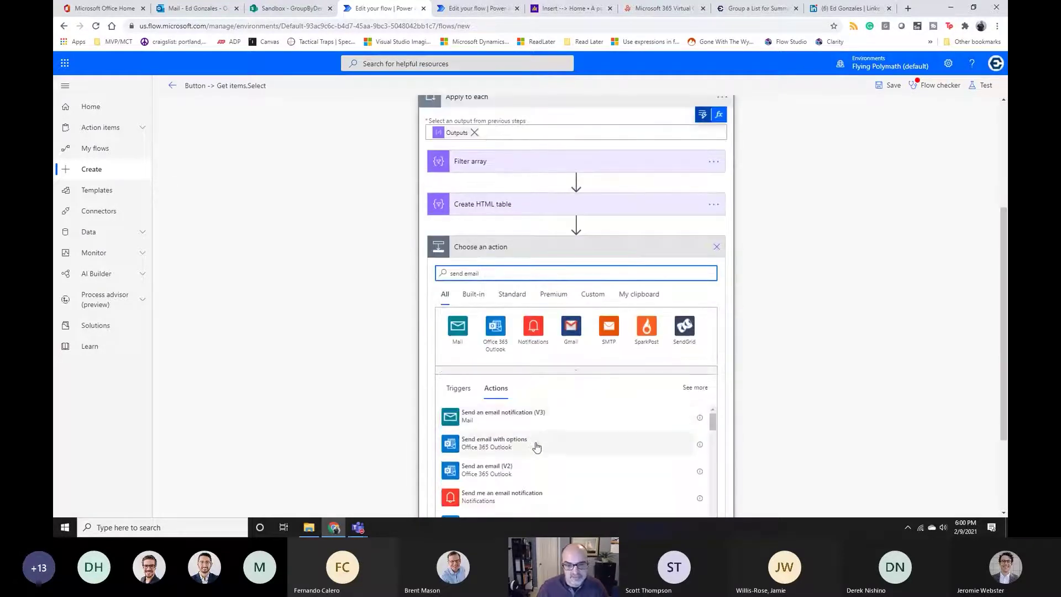
{"action": "left_click", "coordinate": [519, 471]}
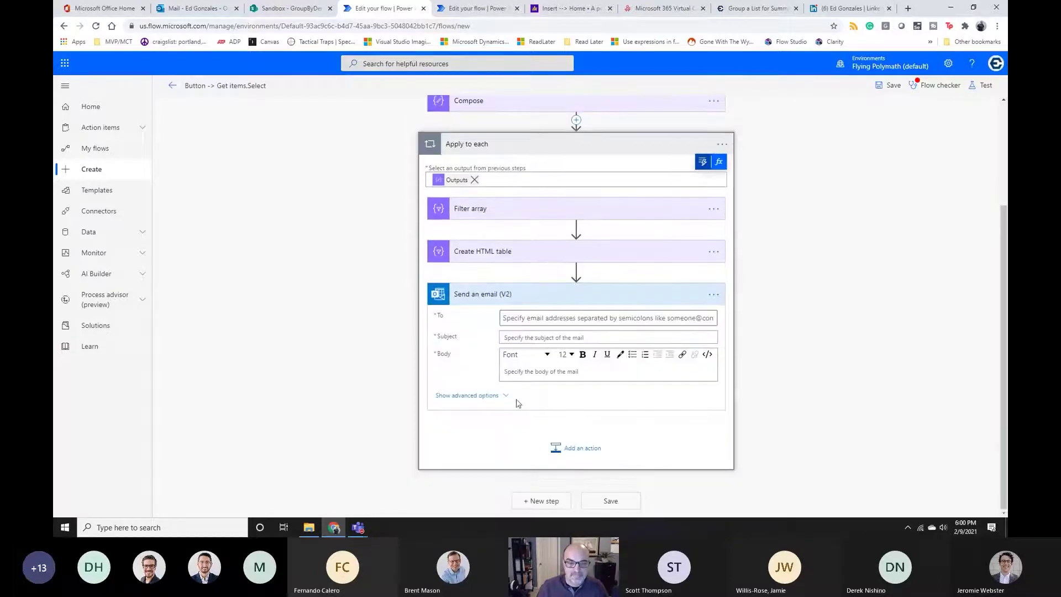
Address the Send an email (V2) action to the flow owner's suggested account and begin its subject with "Report for"
{"action": "left_click", "coordinate": [529, 319]}
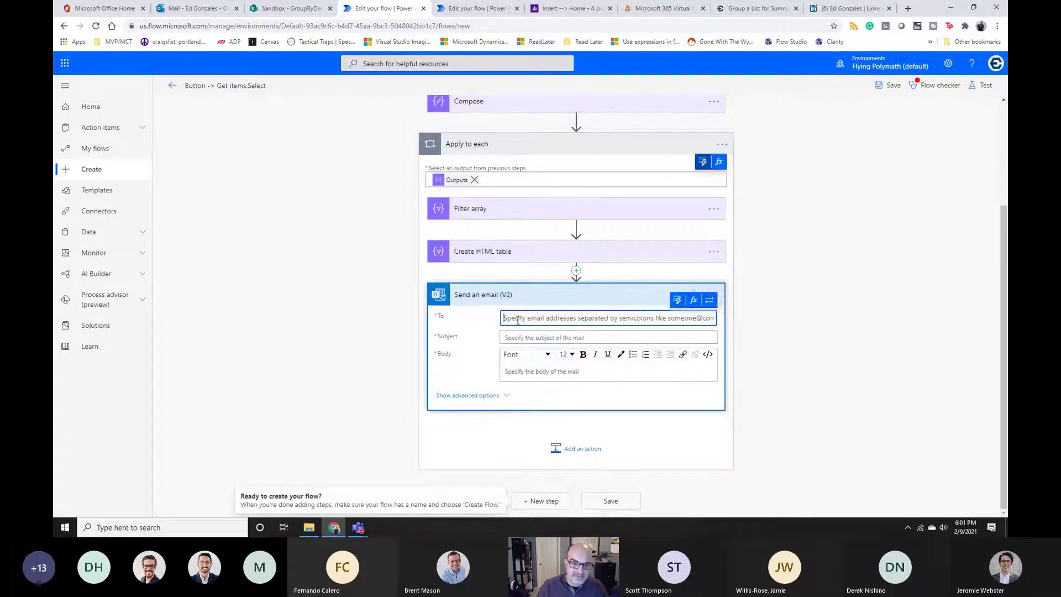
{"action": "type", "text": "edg"}
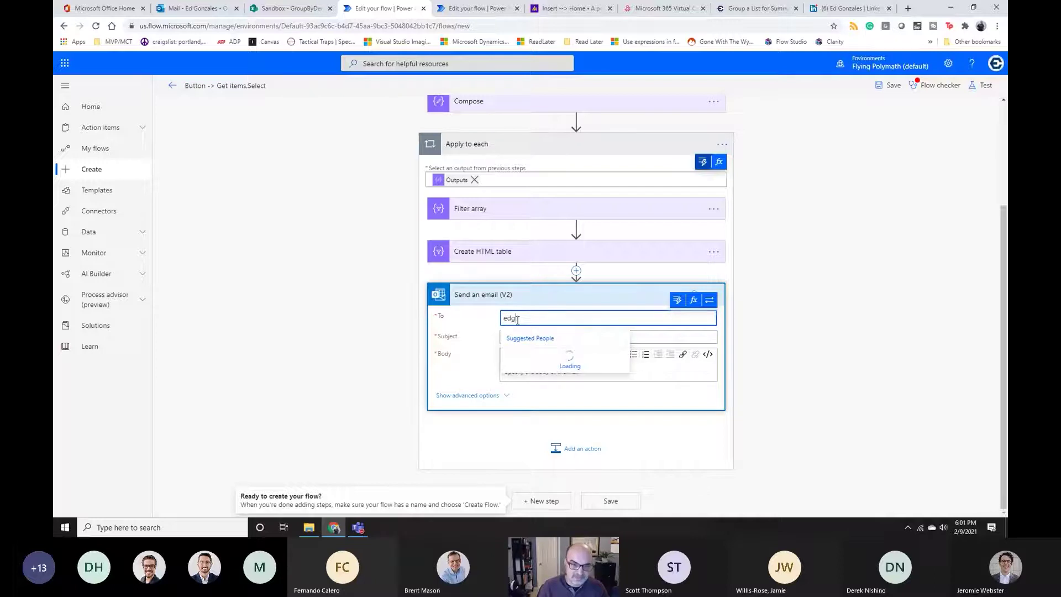
{"action": "left_click", "coordinate": [523, 361]}
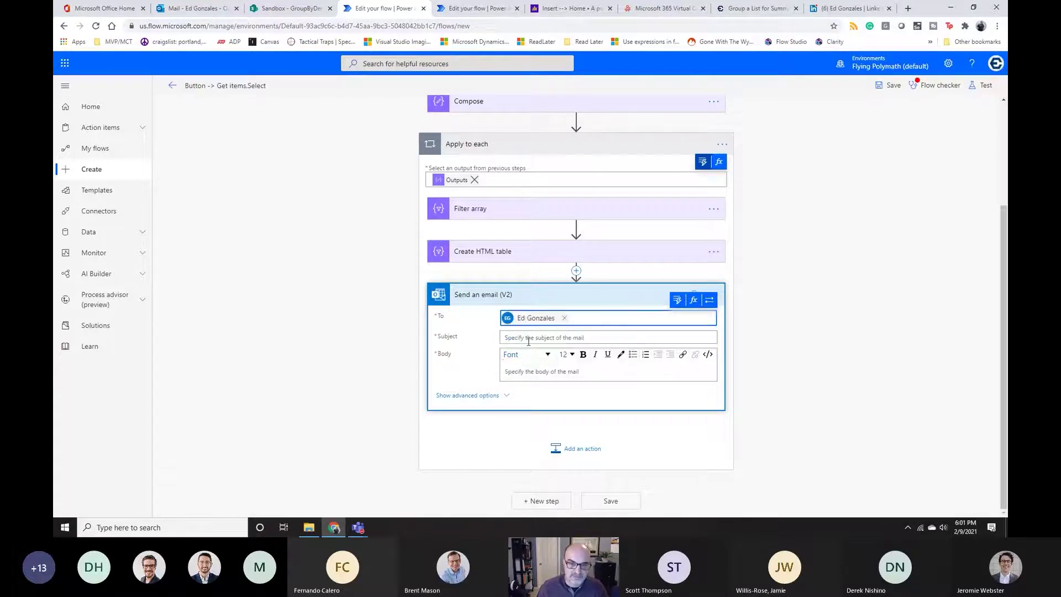
{"action": "left_click", "coordinate": [529, 340]}
{"action": "type", "text": "Report for"}
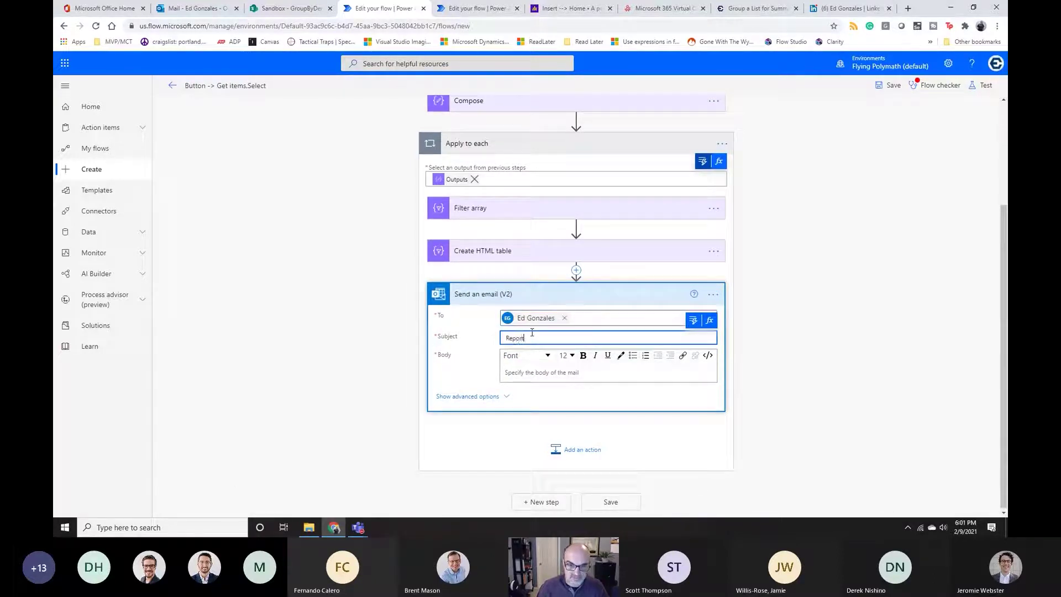
Check the eMail column in the GroupByDemo list and the items expression in the Filter array condition for use in the subject
{"action": "left_click", "coordinate": [694, 323]}
{"action": "left_click", "coordinate": [694, 324]}
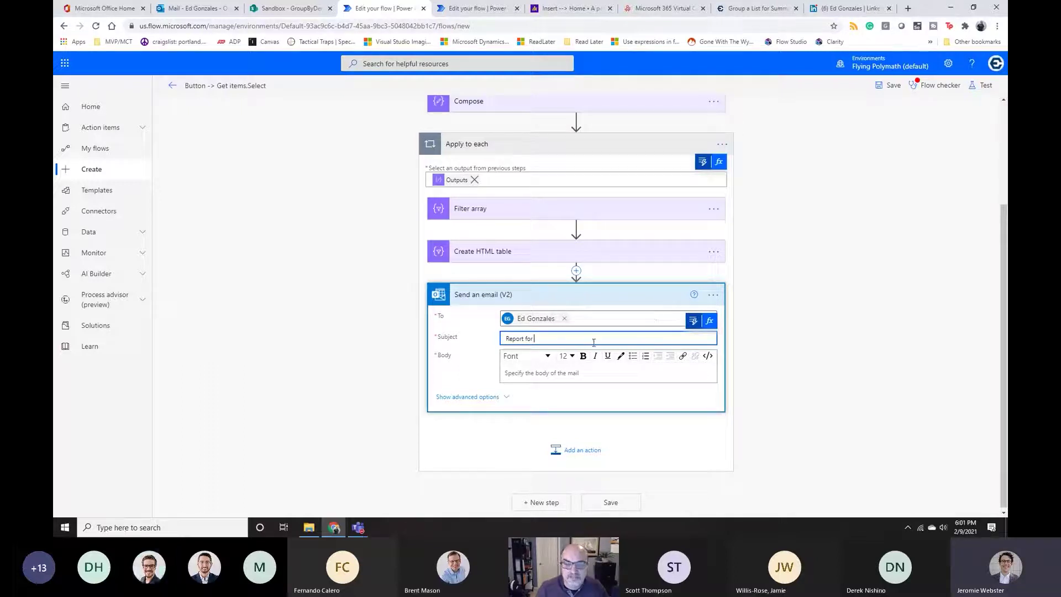
{"action": "left_click", "coordinate": [710, 320]}
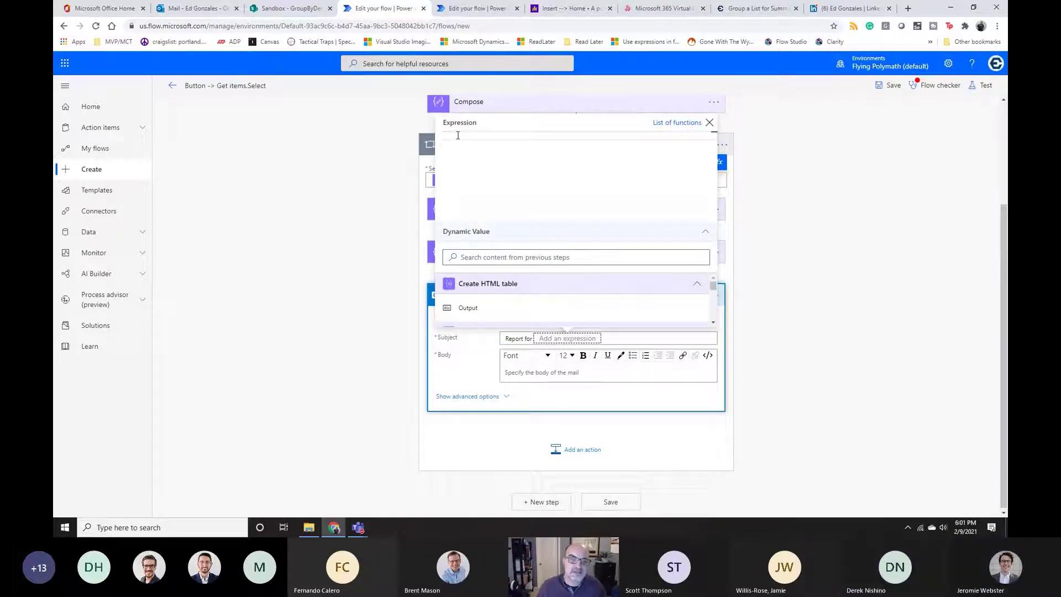
{"action": "left_click", "coordinate": [290, 12]}
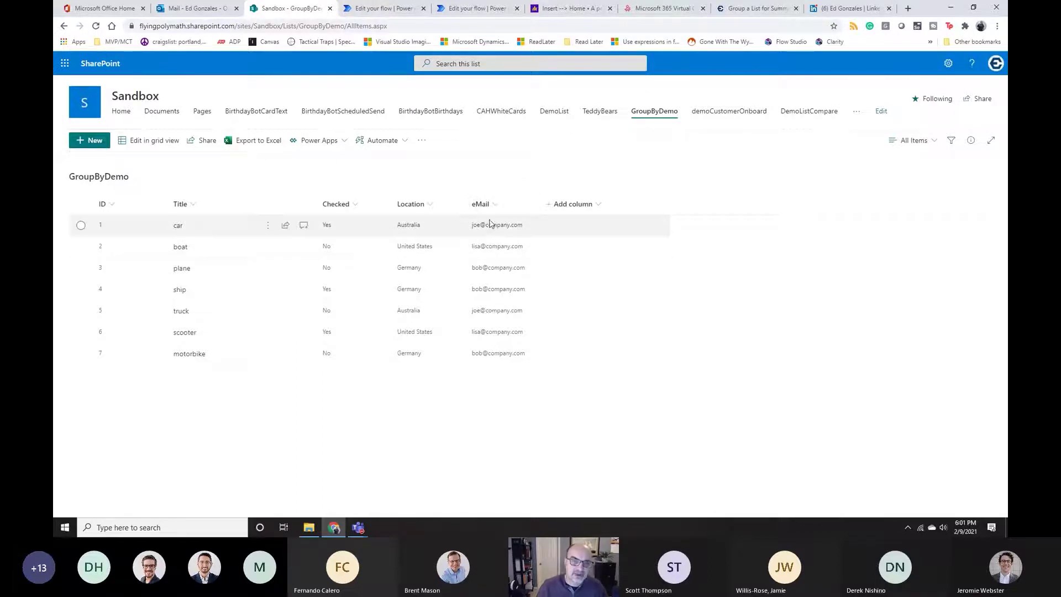
{"action": "left_click", "coordinate": [384, 8]}
{"action": "left_click", "coordinate": [492, 179]}
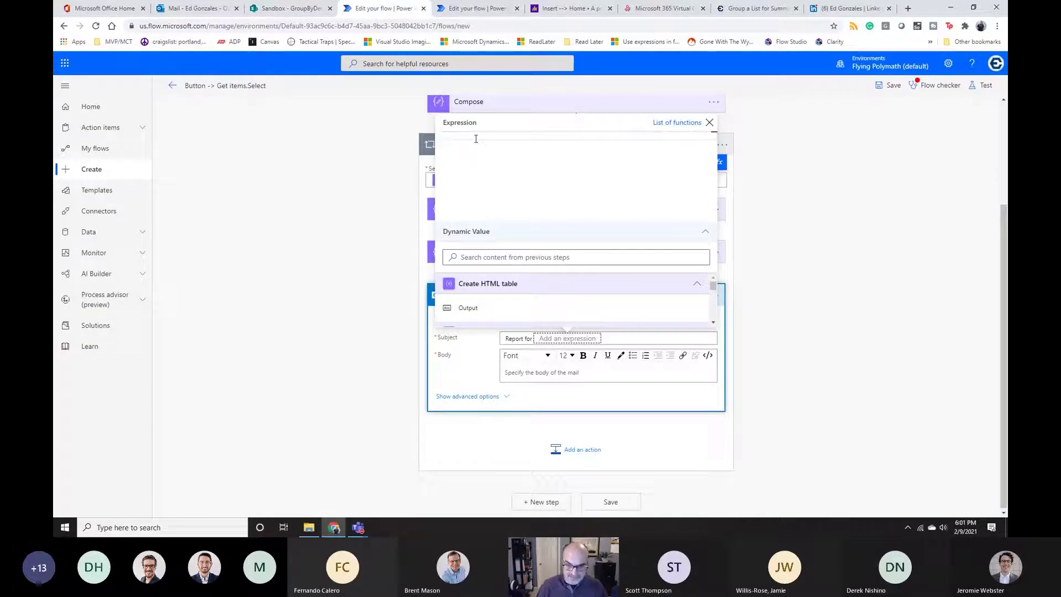
{"action": "left_click", "coordinate": [720, 212]}
{"action": "left_click", "coordinate": [654, 213]}
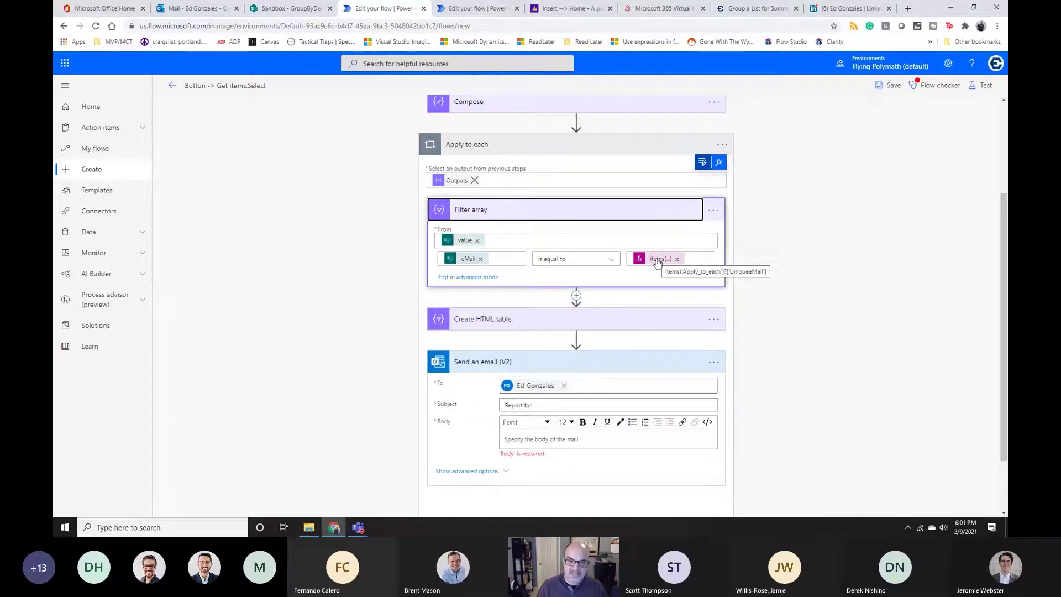
Start an expression after "Report for" in the email subject that reads items('Apply_to_each')?['UniqueeMail']
{"action": "left_click", "coordinate": [615, 404]}
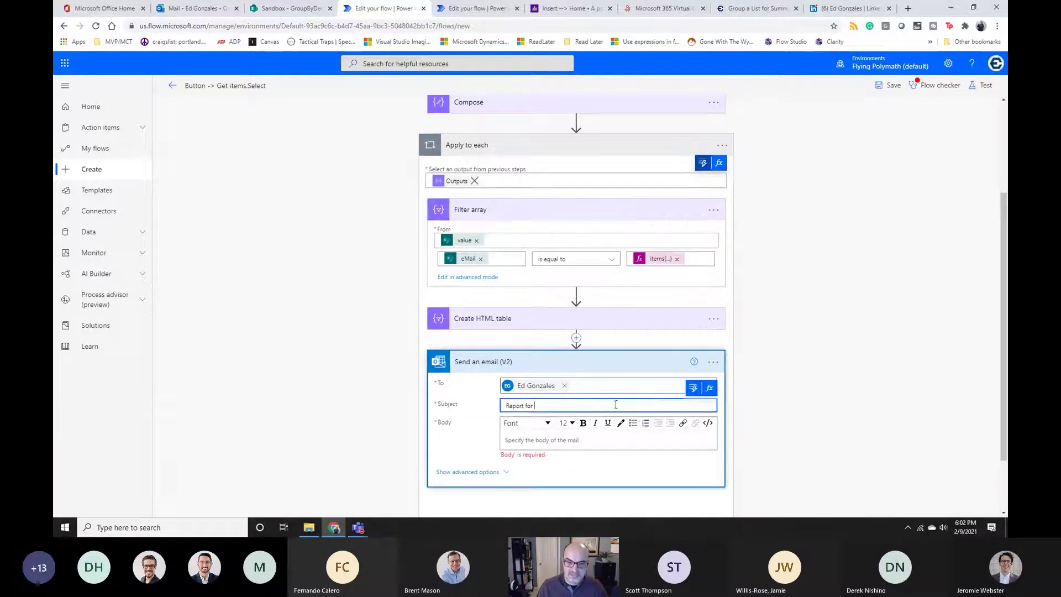
{"action": "left_click", "coordinate": [710, 388]}
{"action": "type", "text": "items("}
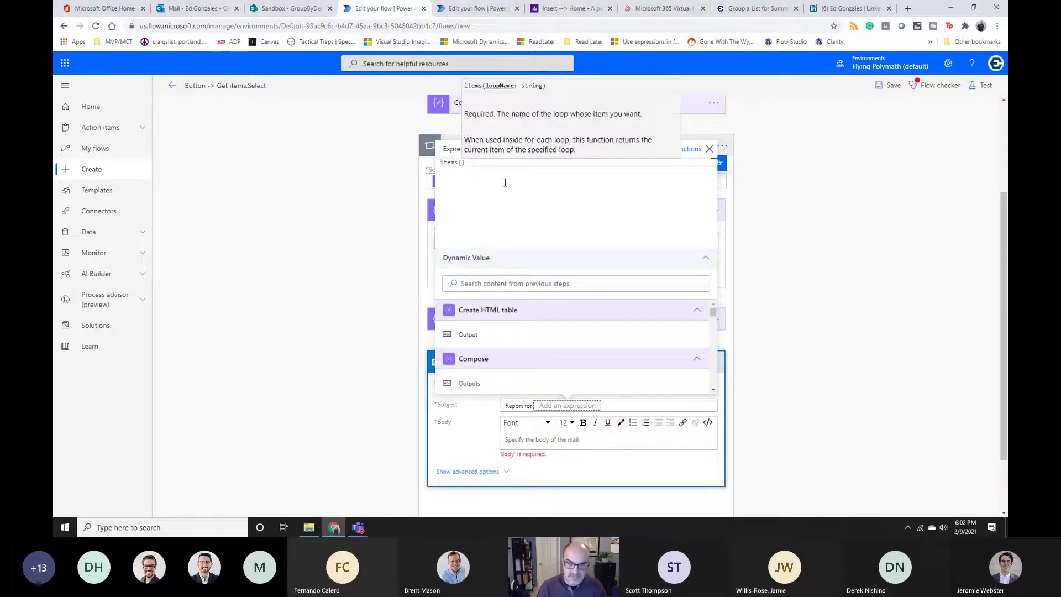
{"action": "type", "text": "'"}
{"action": "type", "text": "Apply_to_"}
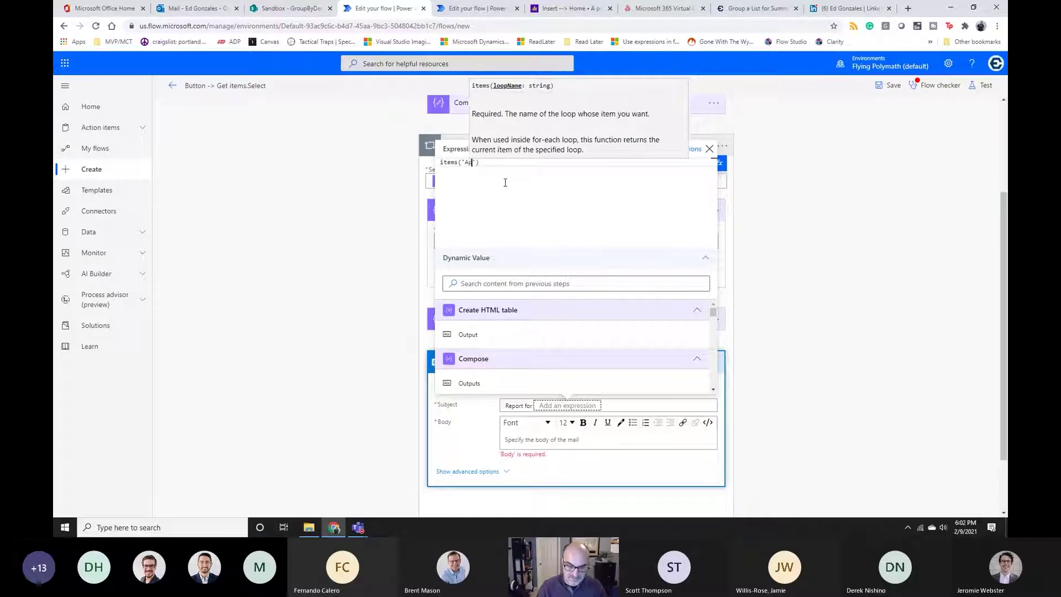
{"action": "type", "text": "each')"}
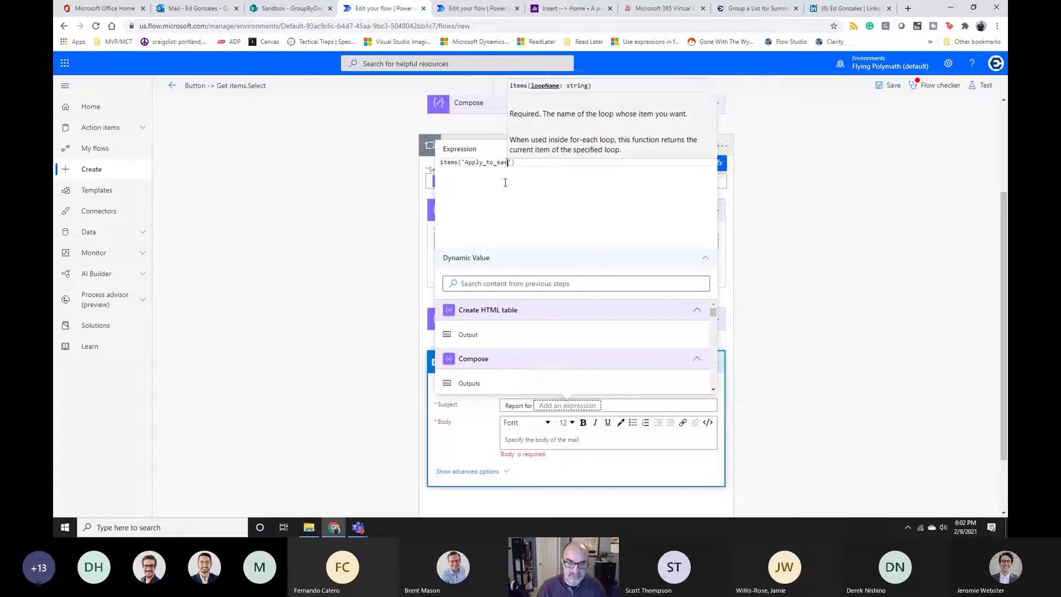
{"action": "type", "text": "?['us"}
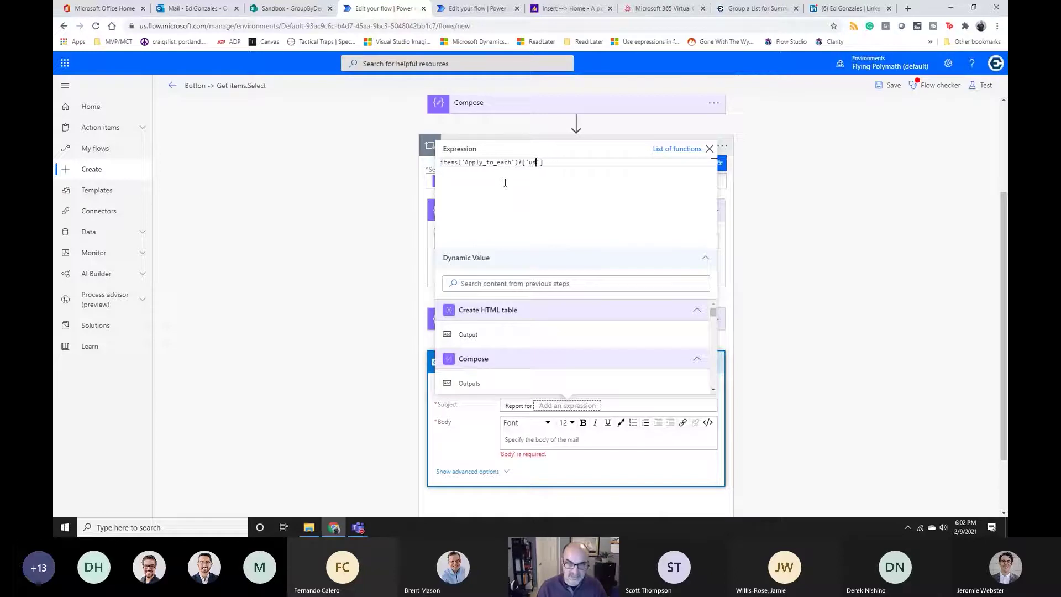
{"action": "type", "text": "niqueMail"}
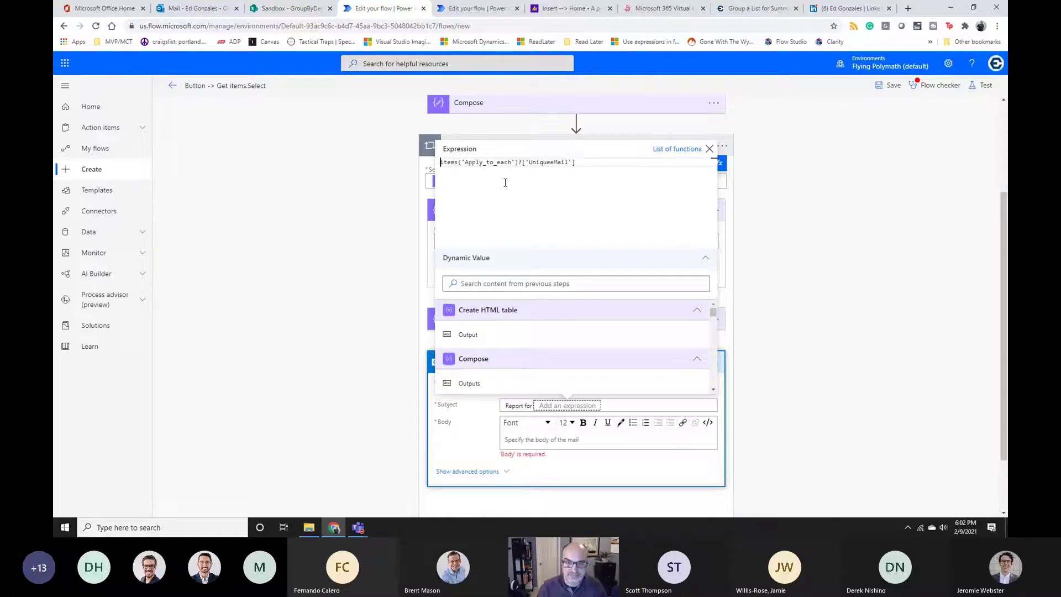
Wrap the subject expression in a split function that uses '@' as the separator
{"action": "key", "text": "Home"}
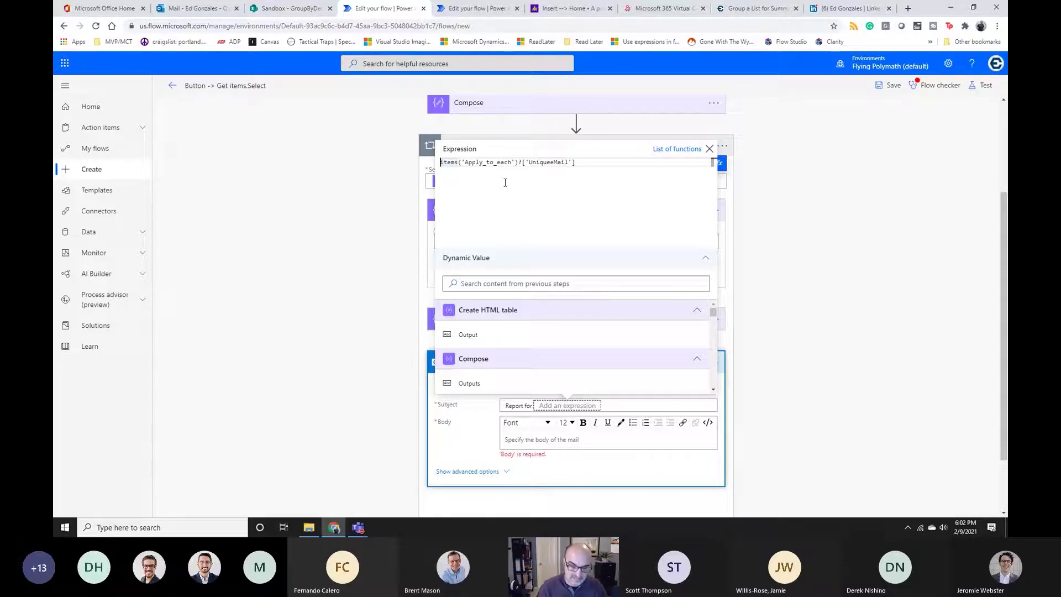
{"action": "type", "text": "split("}
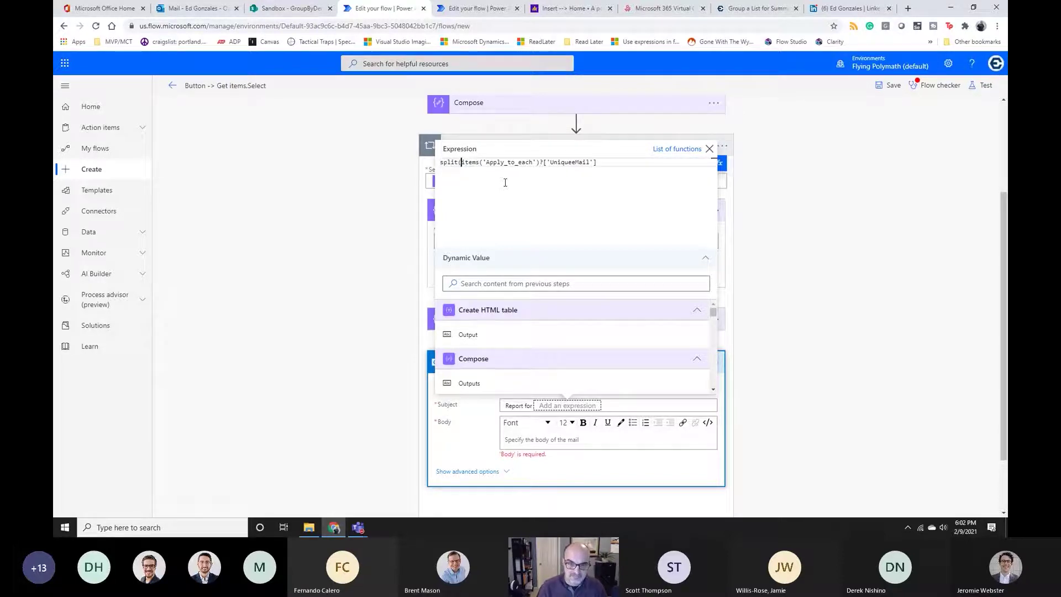
{"action": "key", "text": "End"}
{"action": "type", "text": ",'@"}
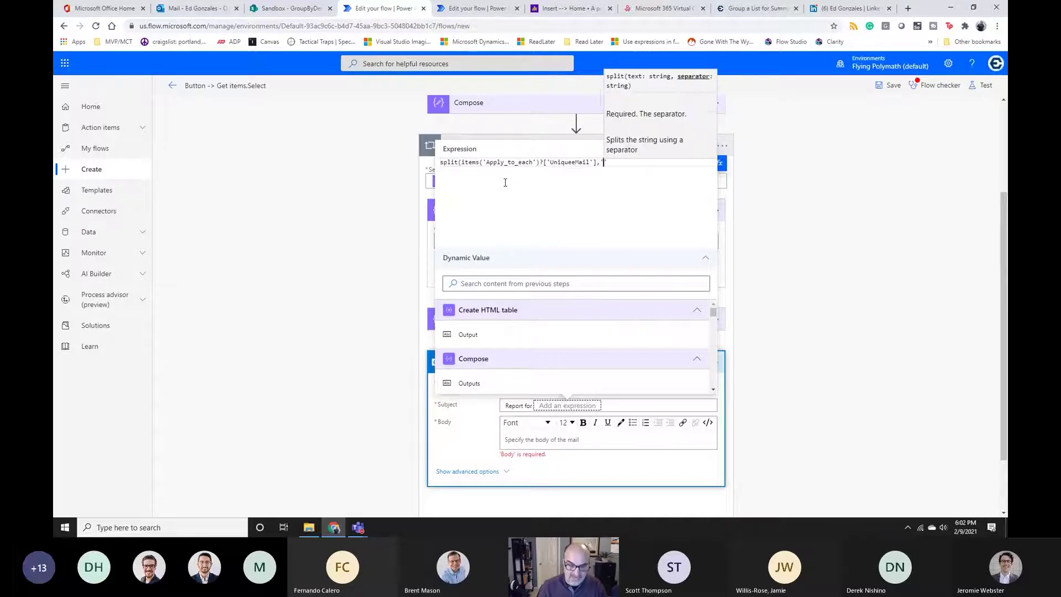
{"action": "type", "text": "'"}
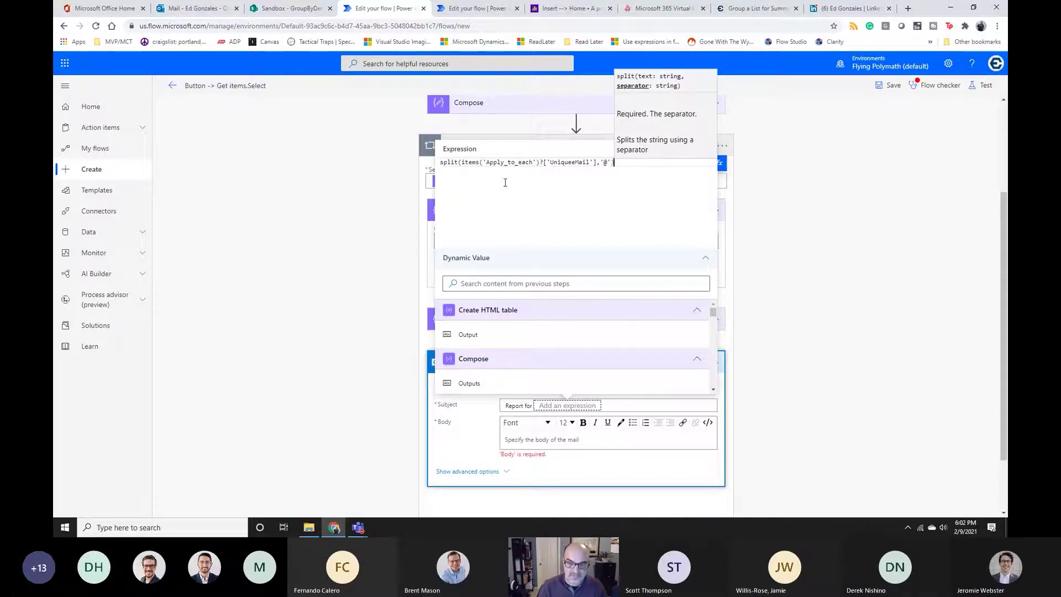
{"action": "type", "text": ")"}
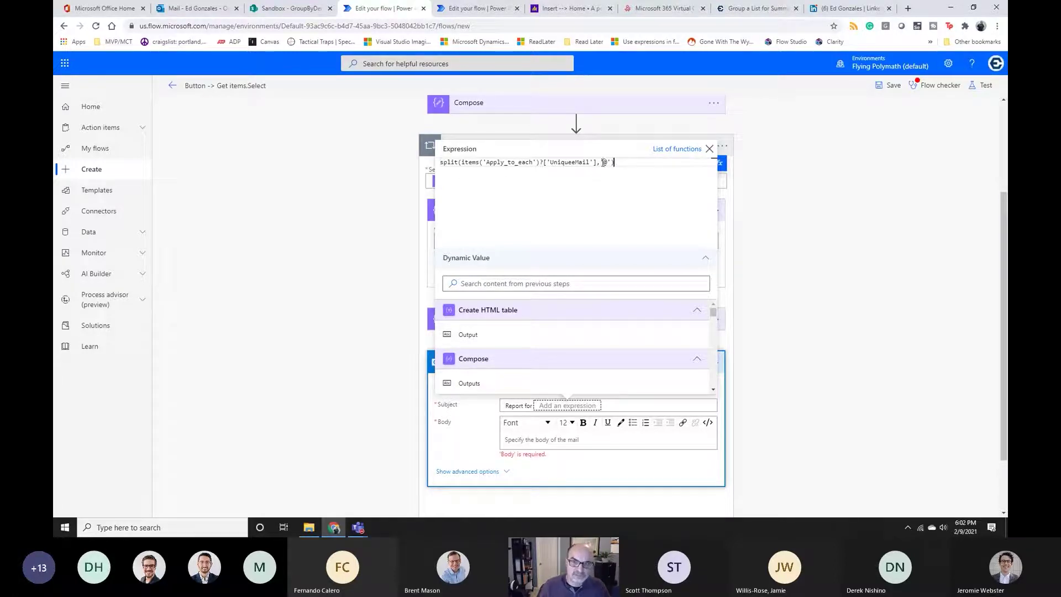
Append [0] to the split expression to take the part before the @ sign, and insert it in the subject
{"action": "left_click_drag", "start_coordinate": [601, 162], "coordinate": [607, 162]}
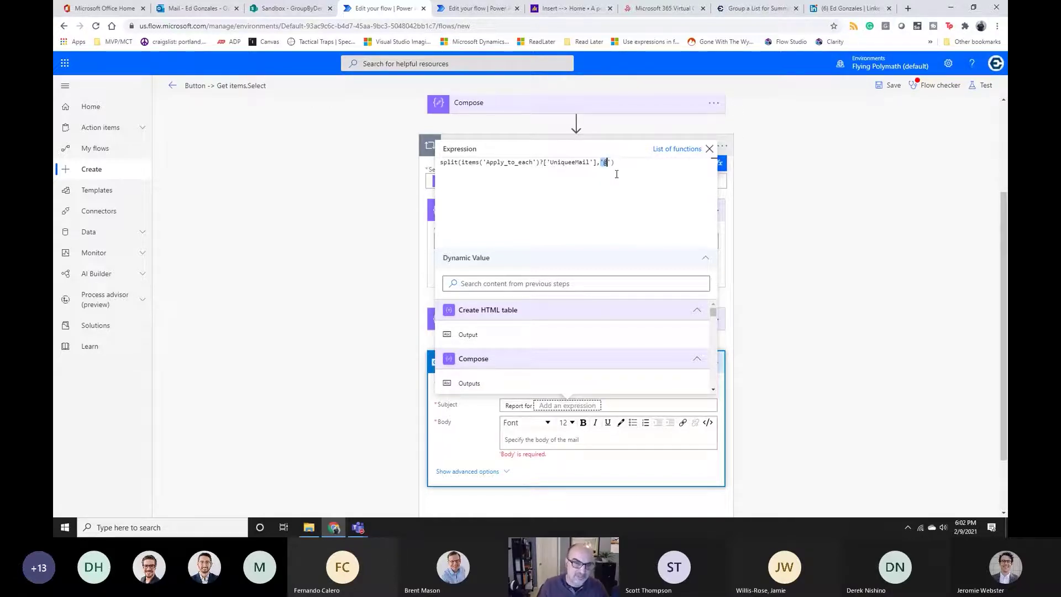
{"action": "left_click", "coordinate": [318, 11]}
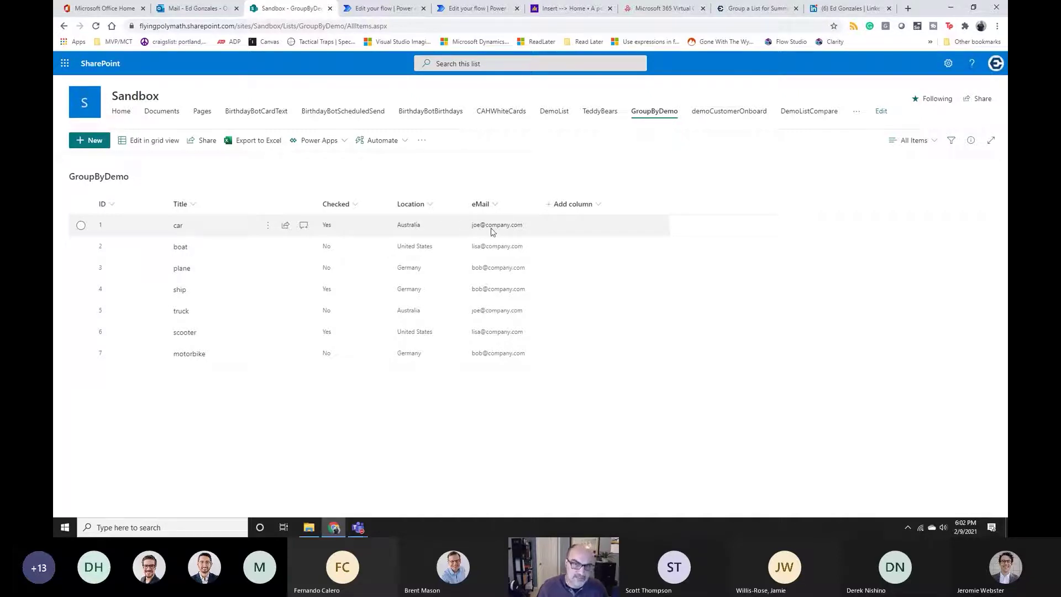
{"action": "left_click", "coordinate": [365, 9]}
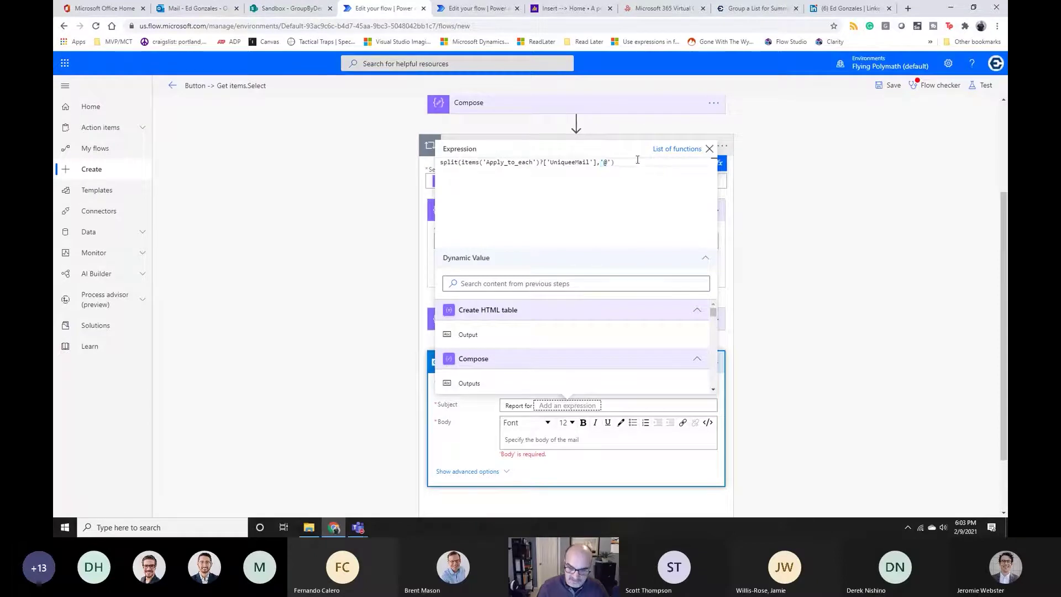
{"action": "type", "text": "[0"}
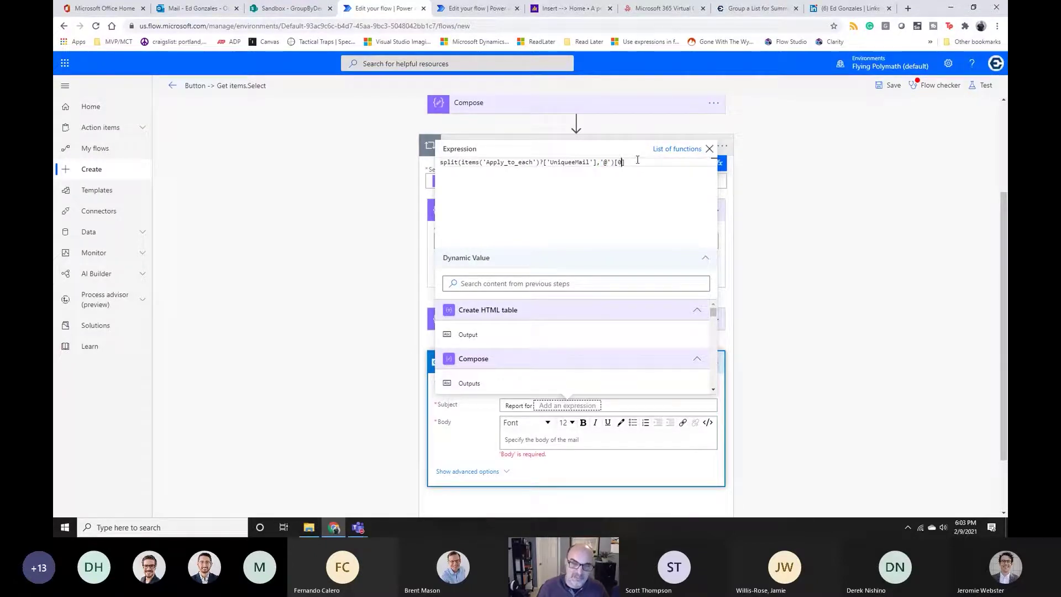
{"action": "double_click", "coordinate": [620, 163]}
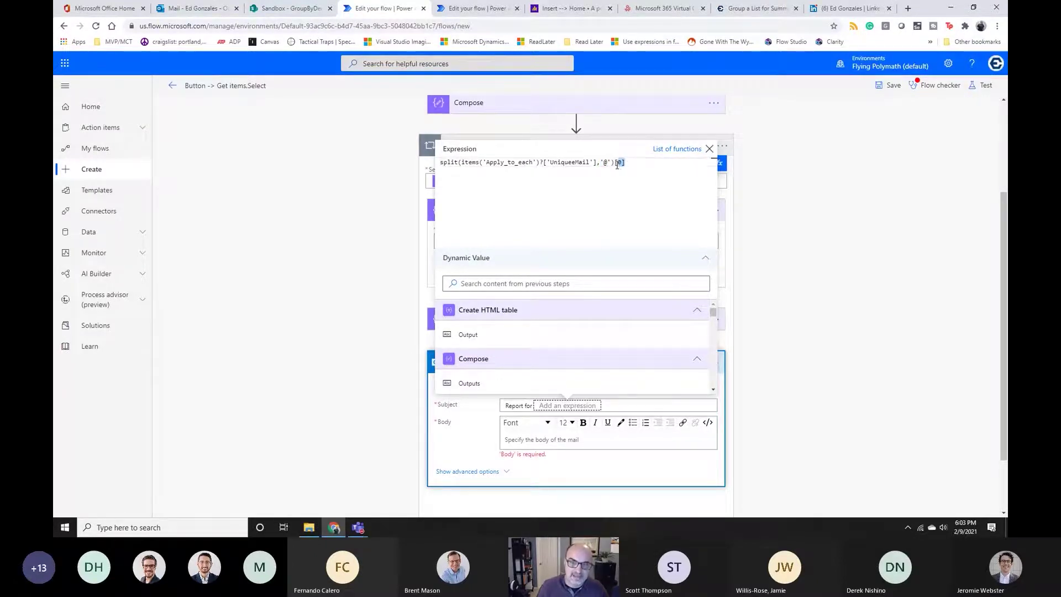
{"action": "key", "text": "shift+Left"}
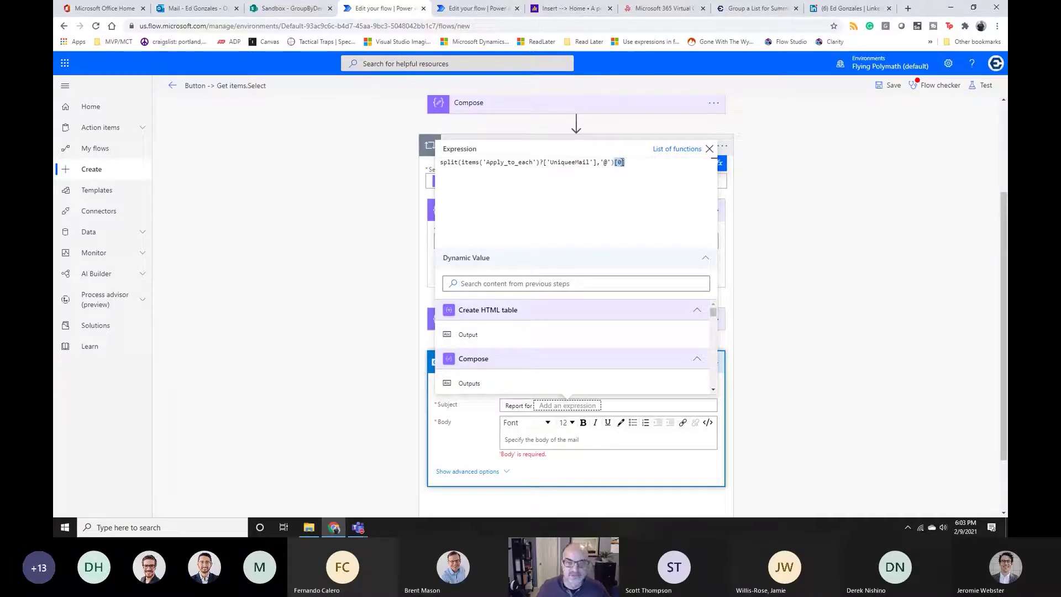
{"action": "left_click", "coordinate": [578, 408]}
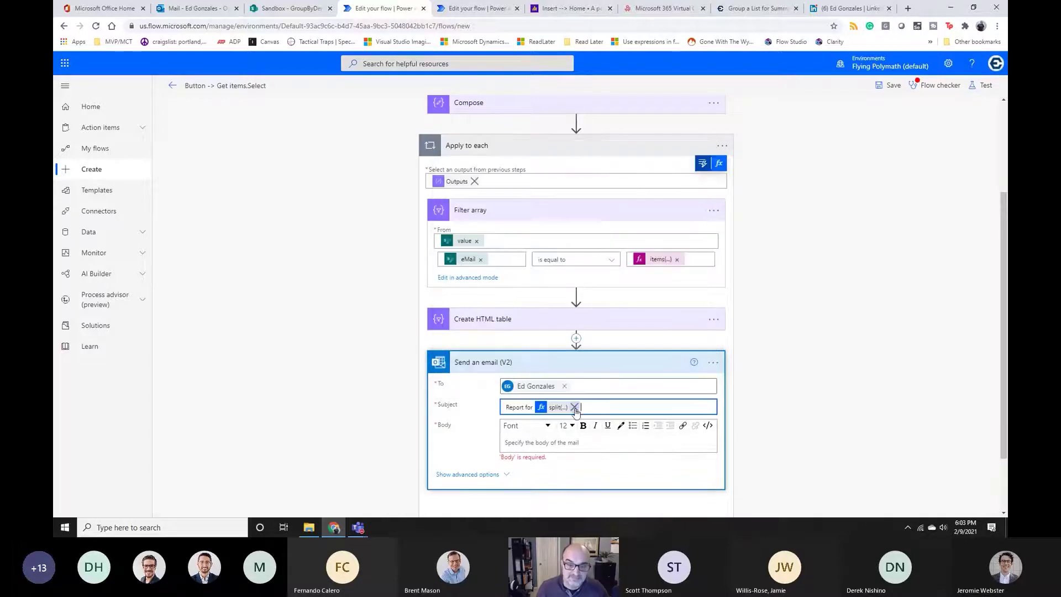
Insert the Create HTML table Output as the email body, save the flow and dismiss the flow checker
{"action": "left_click", "coordinate": [514, 442]}
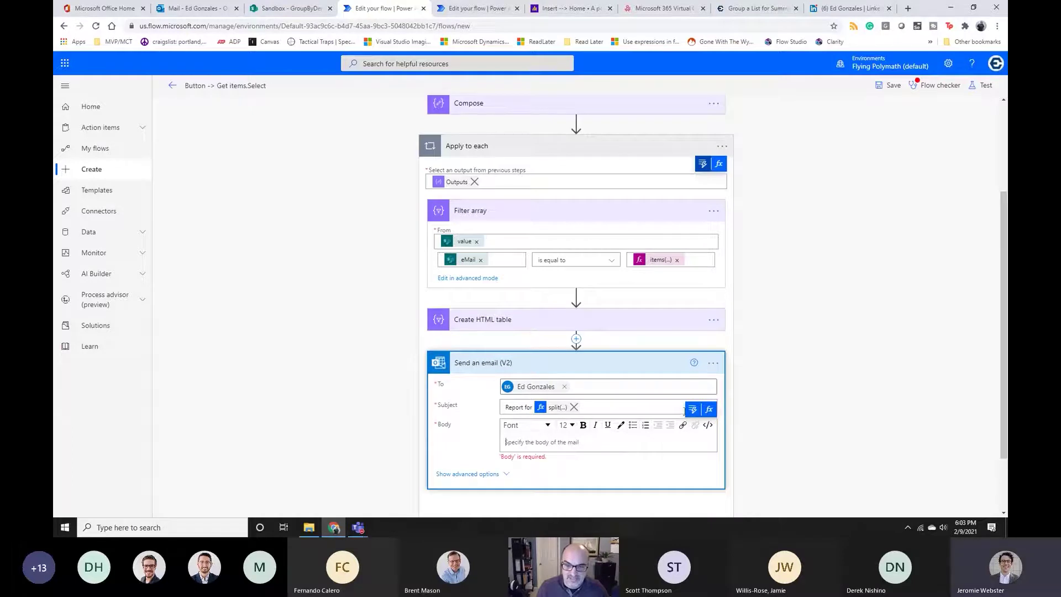
{"action": "left_click", "coordinate": [693, 409]}
{"action": "left_click", "coordinate": [504, 268]}
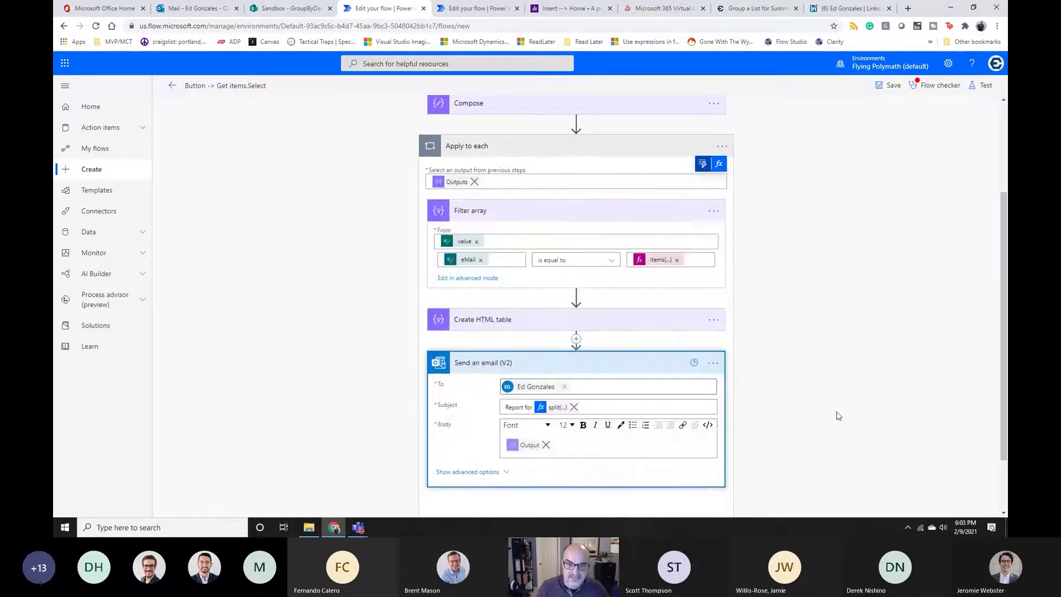
{"action": "left_click", "coordinate": [889, 86]}
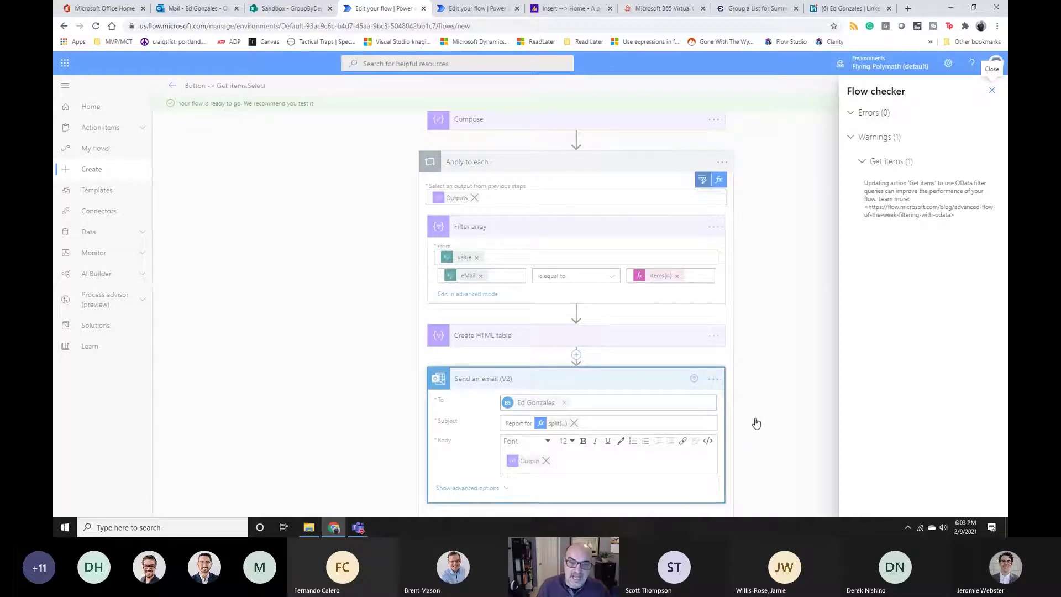
{"action": "left_click", "coordinate": [992, 92]}
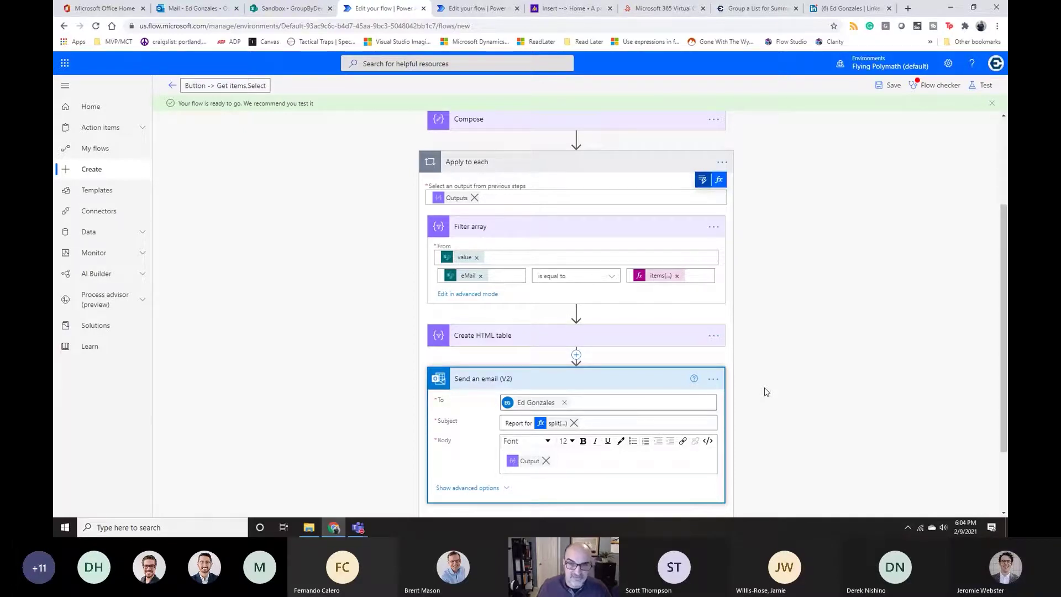
Test the flow by running it with its SharePoint and Office 365 Outlook connections, and show the run details
{"action": "left_click", "coordinate": [975, 91]}
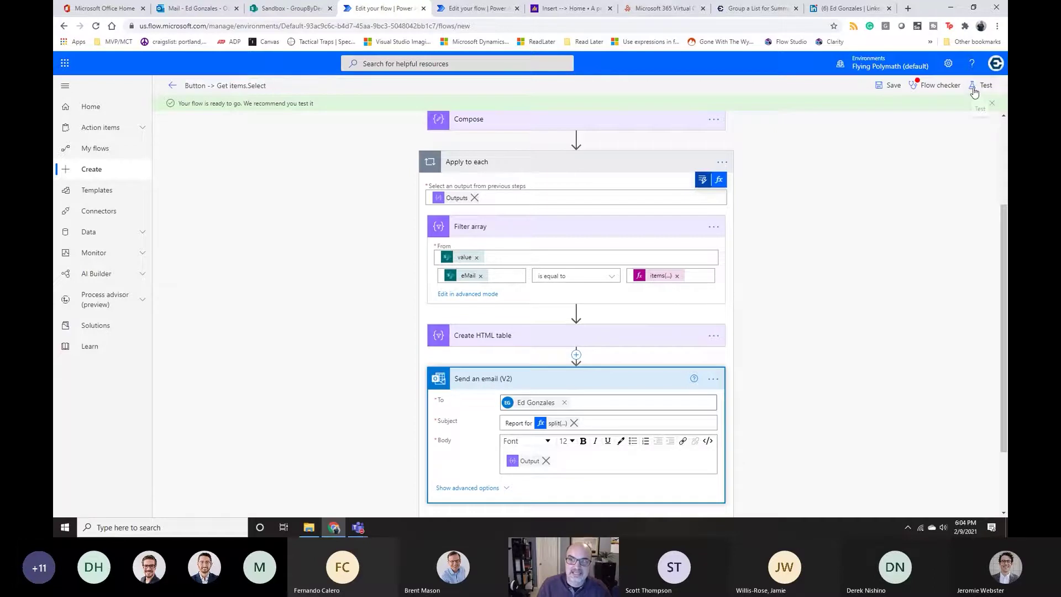
{"action": "left_click", "coordinate": [858, 499]}
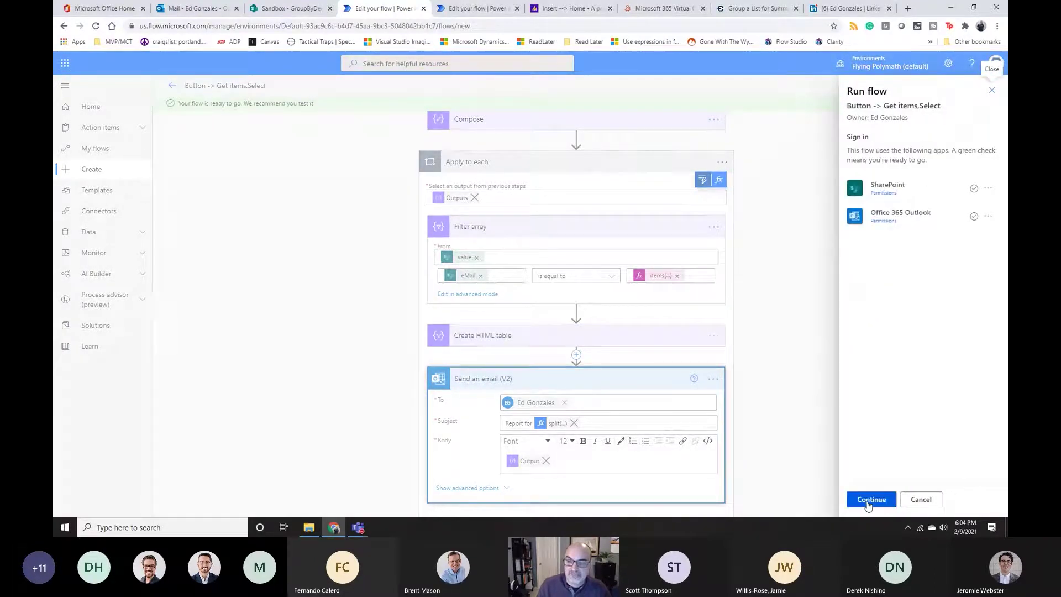
{"action": "left_click", "coordinate": [869, 501]}
{"action": "left_click", "coordinate": [871, 500]}
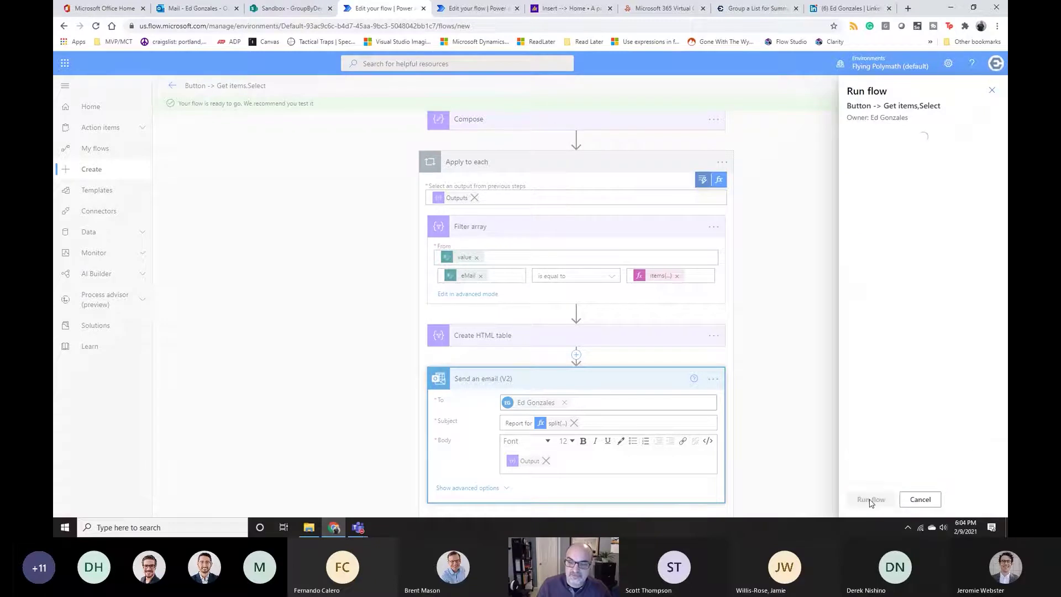
{"action": "left_click", "coordinate": [867, 499]}
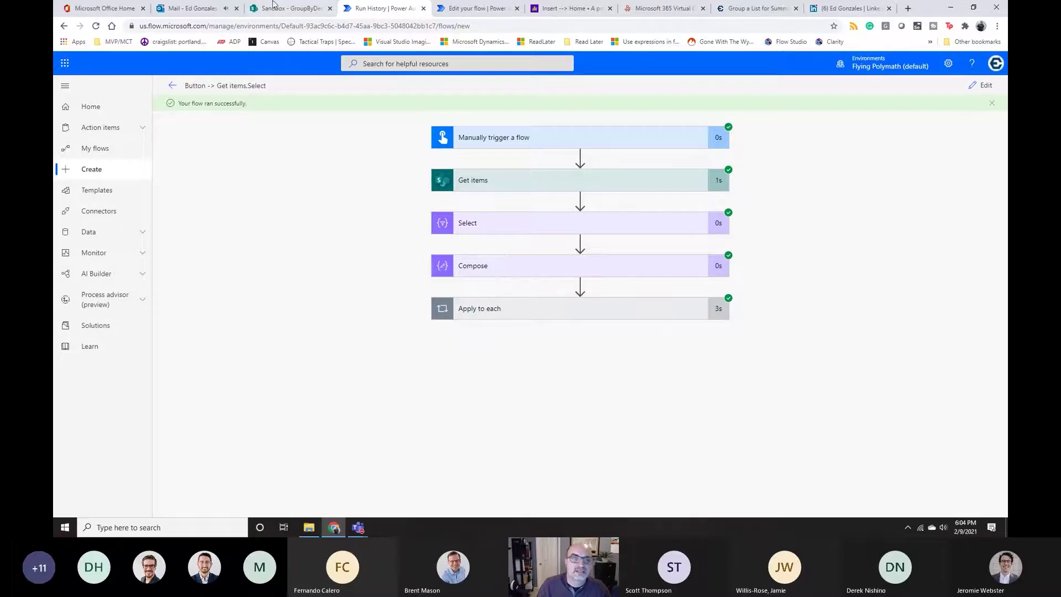
Switch to the Outlook inbox and look through the report emails sent by the flow for lisa, joe and bob
{"action": "left_click", "coordinate": [182, 8]}
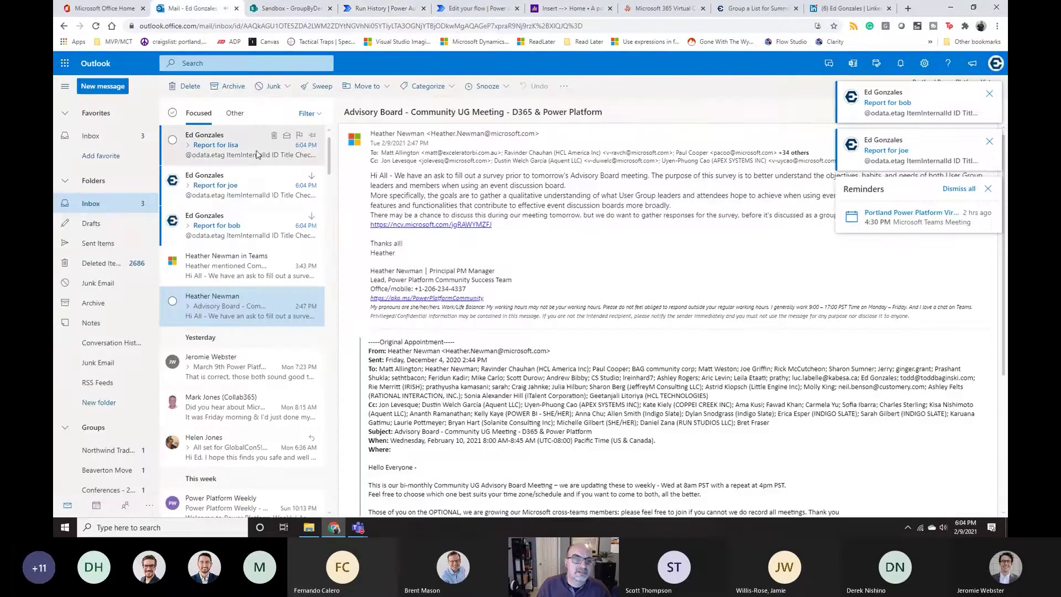
{"action": "key", "text": "Up"}
{"action": "key", "text": "Up"}
{"action": "key", "text": "Up"}
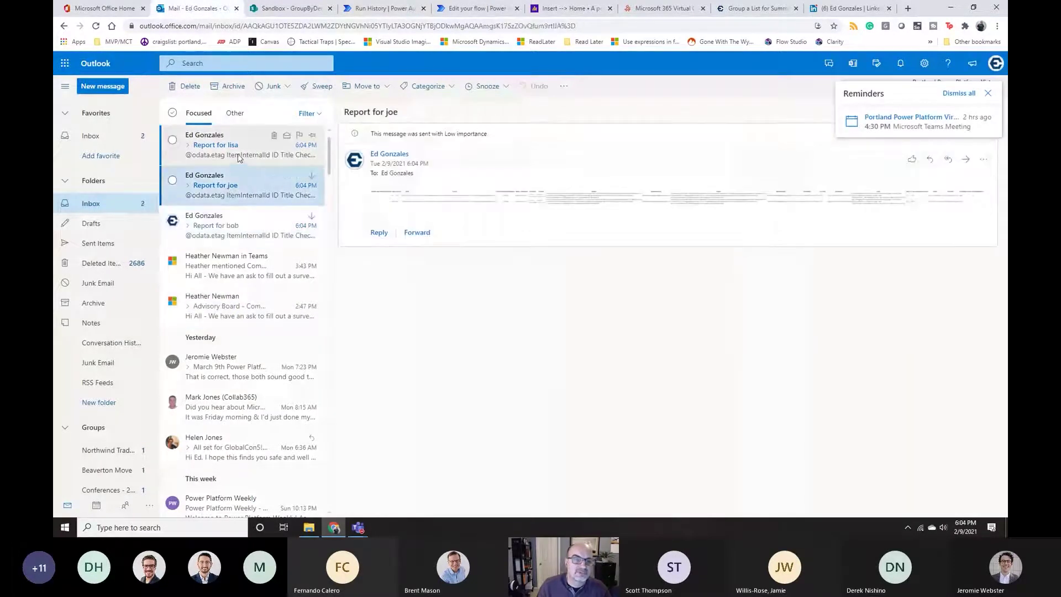
{"action": "key", "text": "Up"}
{"action": "left_click", "coordinate": [259, 264]}
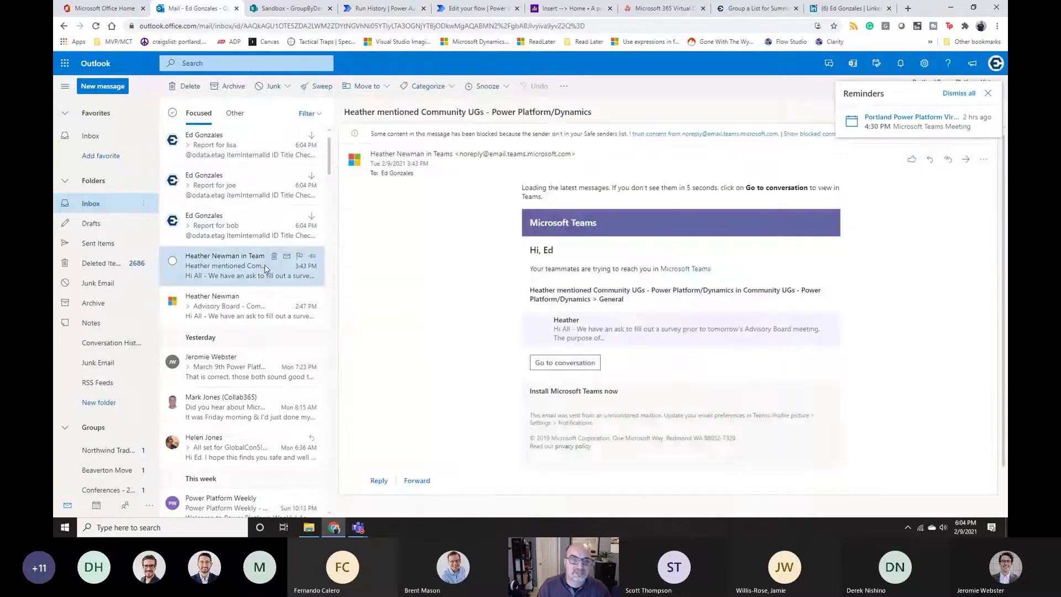
{"action": "left_click", "coordinate": [252, 226]}
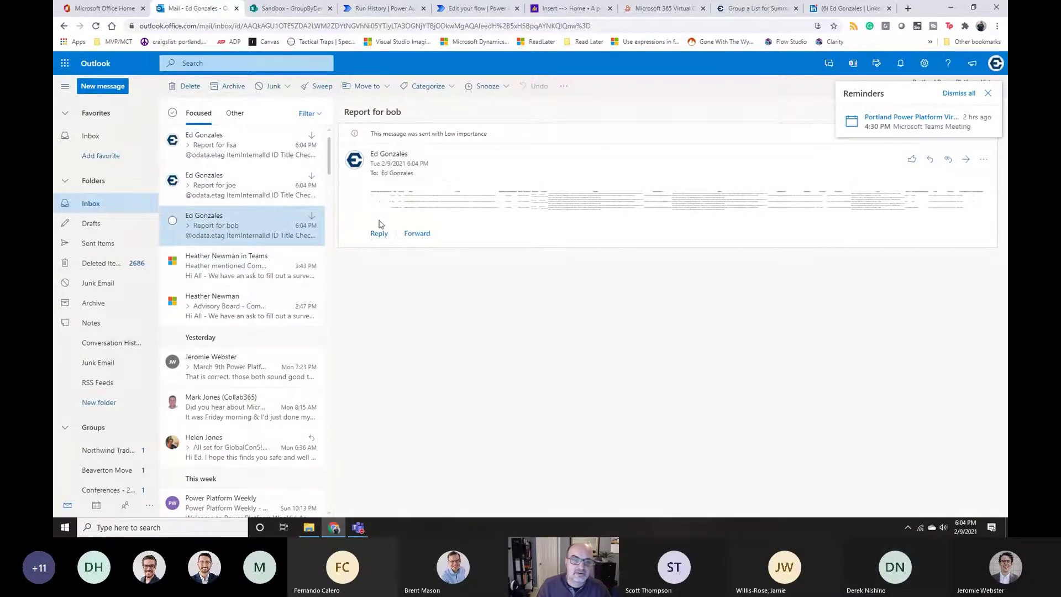
Open the "Report for bob" email in its own maximized window and enlarge it to inspect the HTML table
{"action": "double_click", "coordinate": [226, 227]}
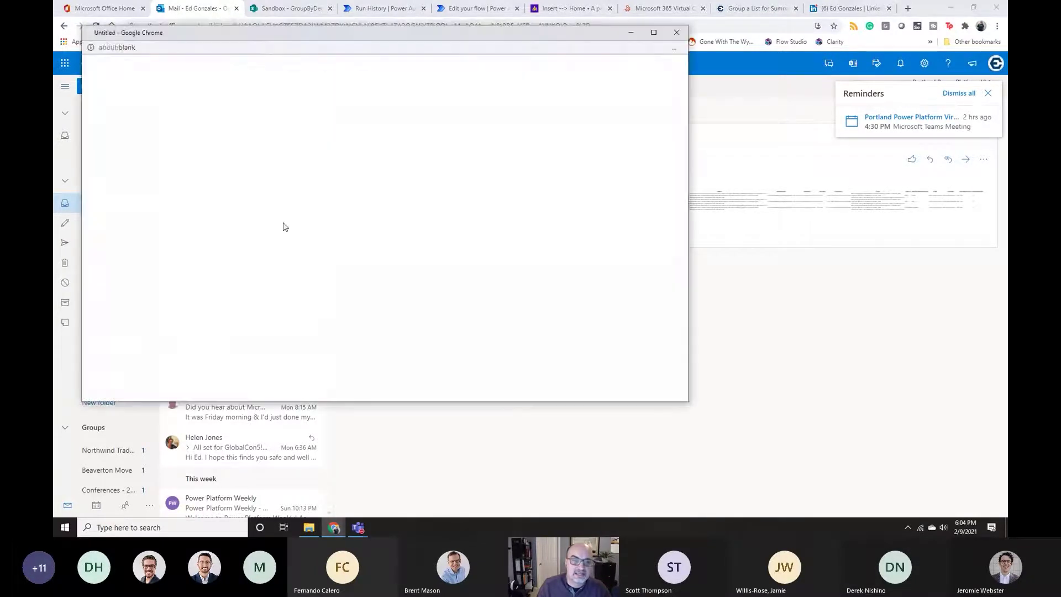
{"action": "left_click", "coordinate": [655, 33]}
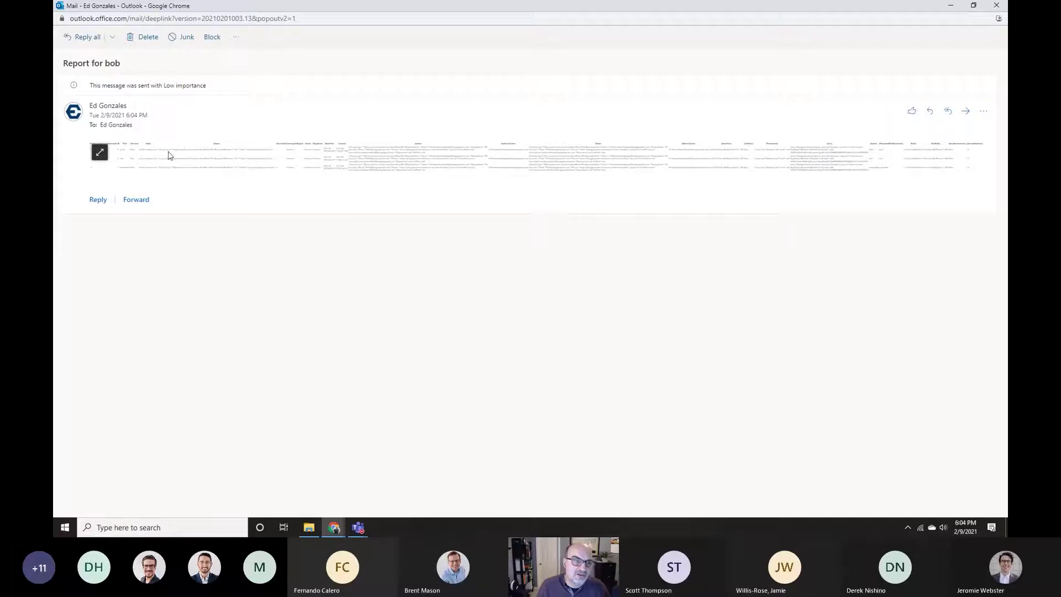
{"action": "key", "text": "ctrl+plus"}
{"action": "key", "text": "ctrl+plus"}
{"action": "key", "text": "ctrl+plus"}
{"action": "key", "text": "ctrl+plus"}
{"action": "key", "text": "ctrl+plus"}
{"action": "key", "text": "ctrl+plus"}
{"action": "key", "text": "ctrl+plus"}
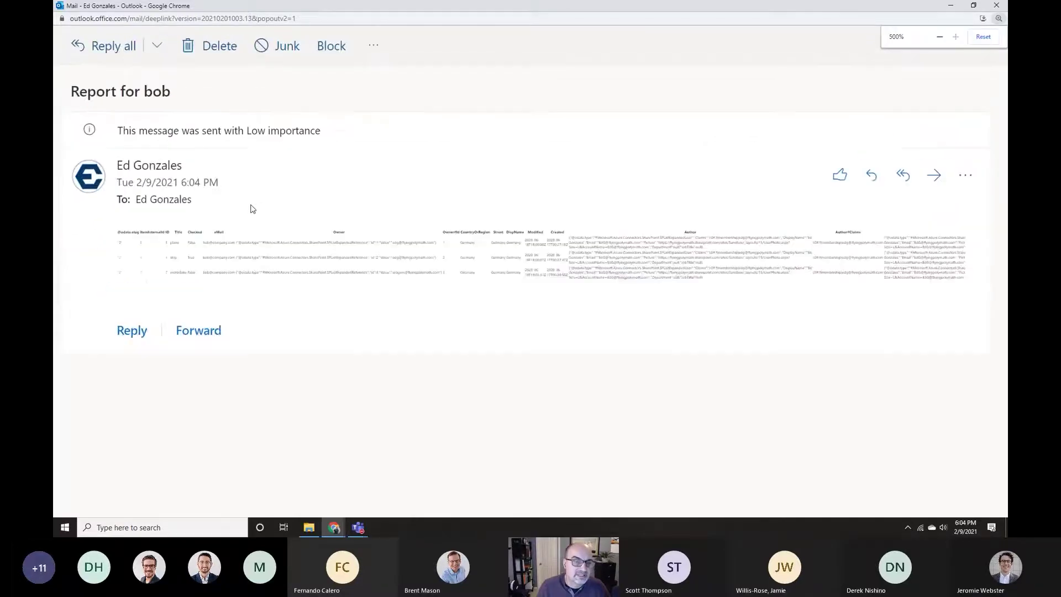
{"action": "key", "text": "ctrl+minus"}
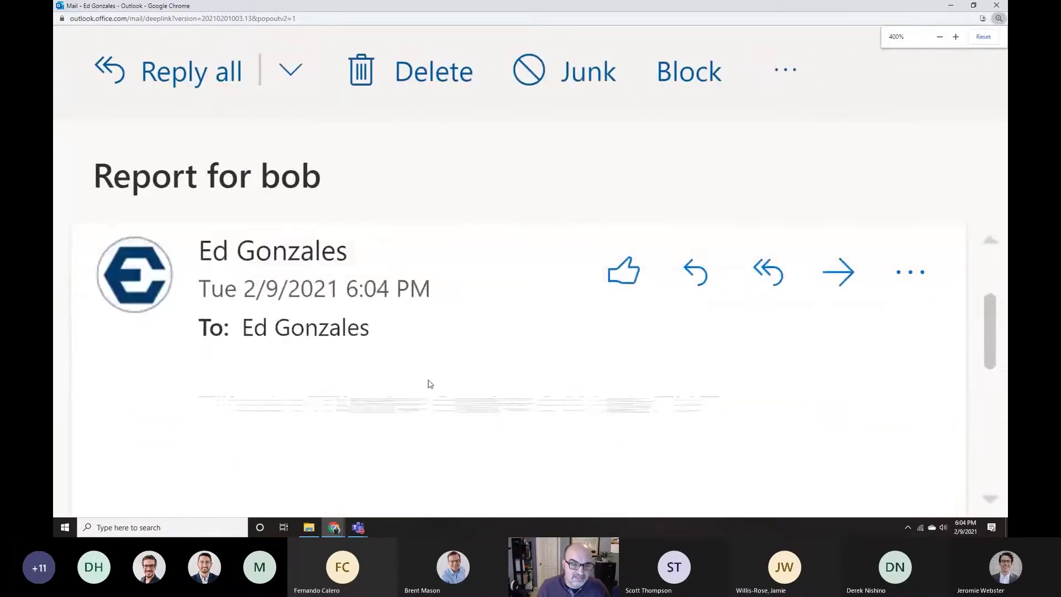
{"action": "scroll", "coordinate": [426, 382], "scroll_direction": "down", "scroll_amount": 5}
{"action": "scroll", "coordinate": [422, 373], "scroll_direction": "up", "scroll_amount": 2}
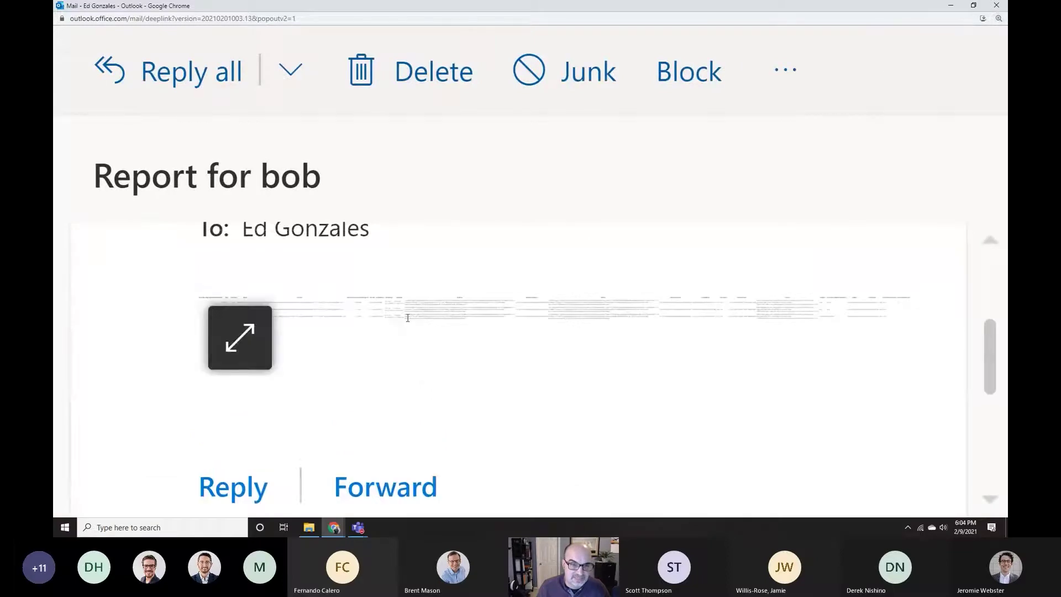
Try other magnifications up to 500% to read the emailed table's columns, and close the message window
{"action": "key", "text": "ctrl+minus"}
{"action": "key", "text": "ctrl+minus"}
{"action": "key", "text": "ctrl+minus"}
{"action": "key", "text": "ctrl+minus"}
{"action": "key", "text": "ctrl+minus"}
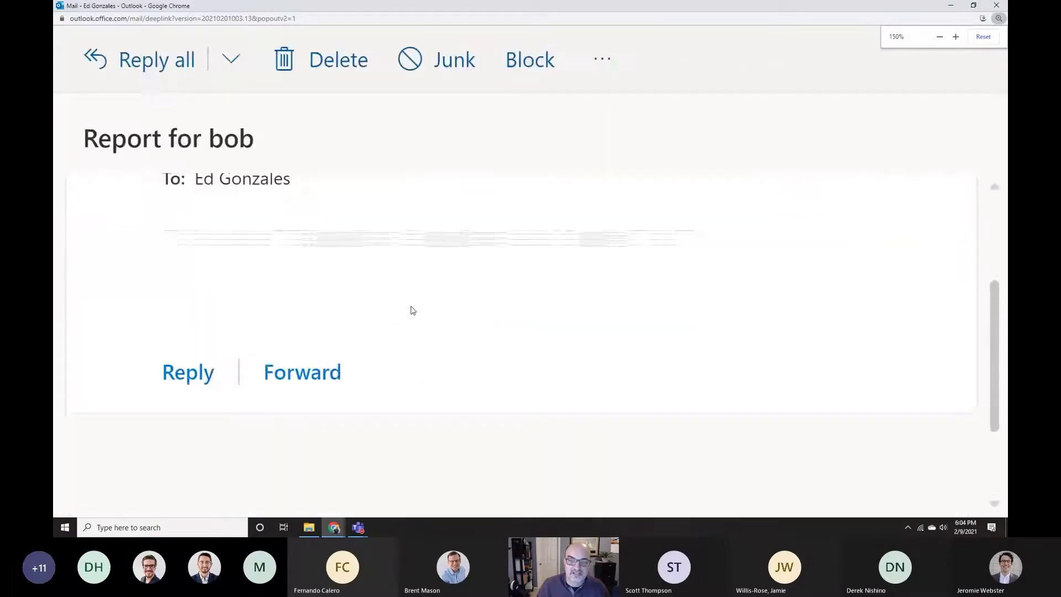
{"action": "key", "text": "ctrl+minus"}
{"action": "key", "text": "ctrl+plus"}
{"action": "key", "text": "ctrl+plus"}
{"action": "key", "text": "ctrl+plus"}
{"action": "key", "text": "ctrl+plus"}
{"action": "key", "text": "ctrl+plus"}
{"action": "key", "text": "ctrl+plus"}
{"action": "key", "text": "ctrl+plus"}
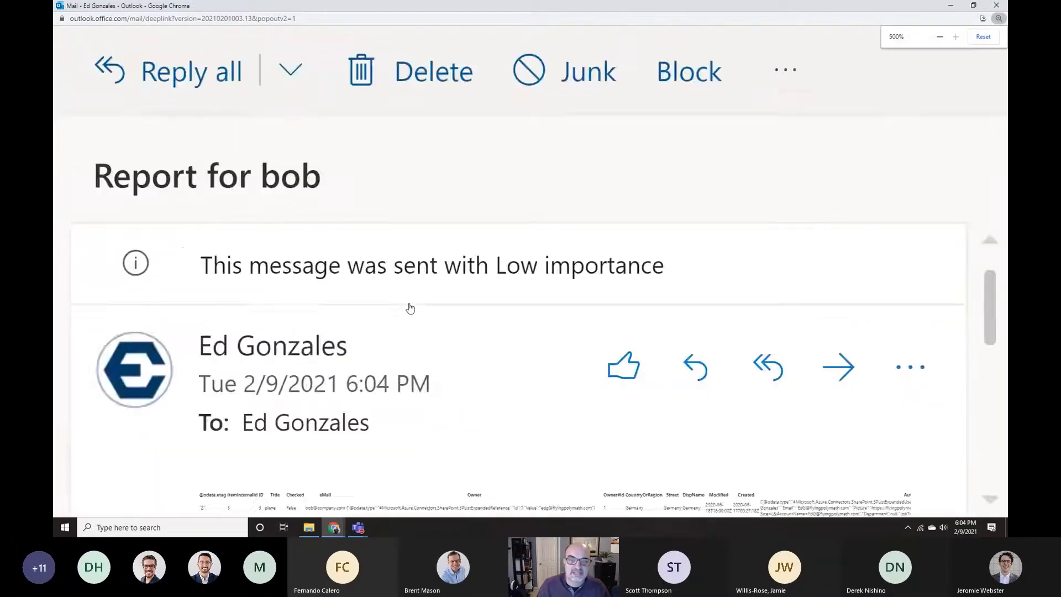
{"action": "left_click", "coordinate": [996, 5]}
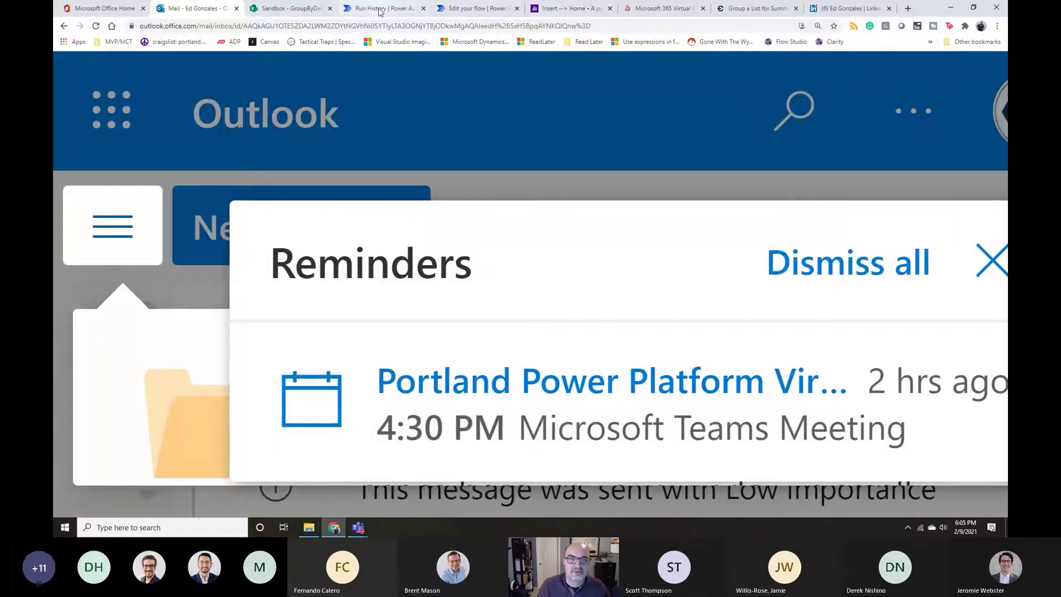
Return to the flow's run details and expand Apply to each and its Create HTML table action
{"action": "left_click", "coordinate": [381, 8]}
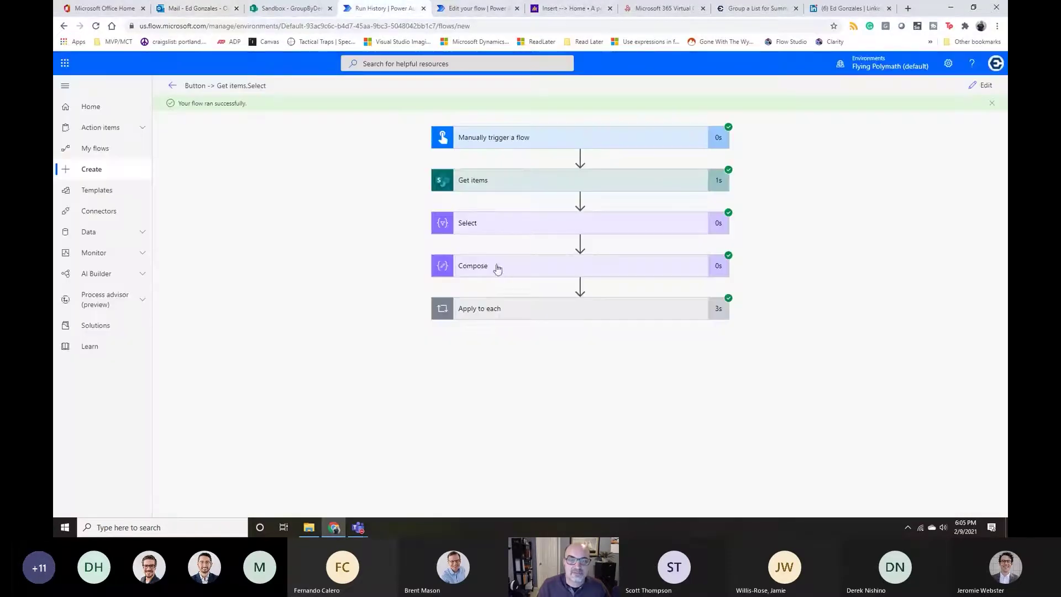
{"action": "left_click", "coordinate": [505, 312]}
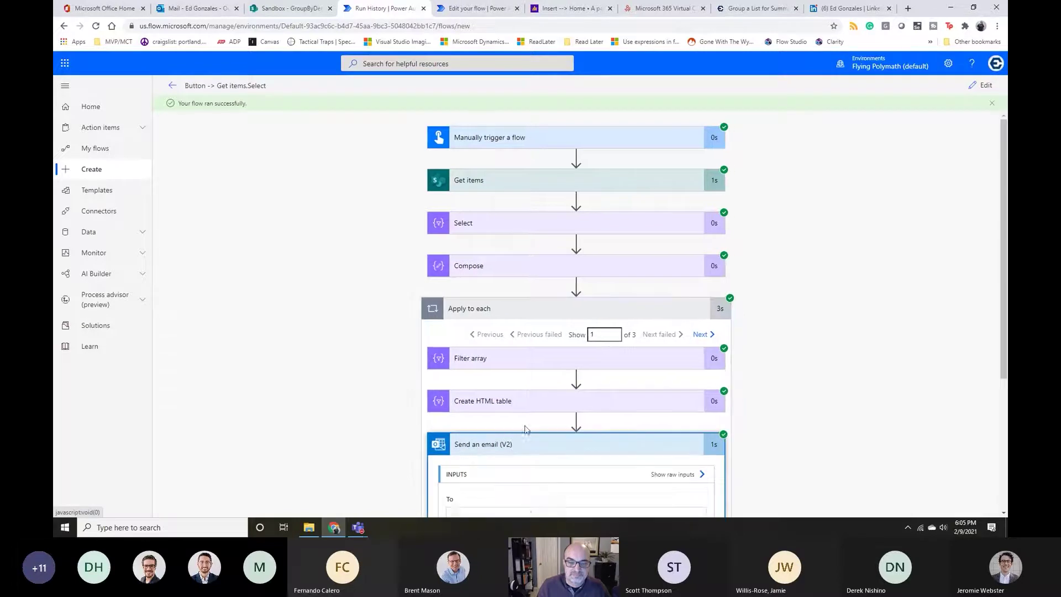
{"action": "left_click", "coordinate": [536, 406]}
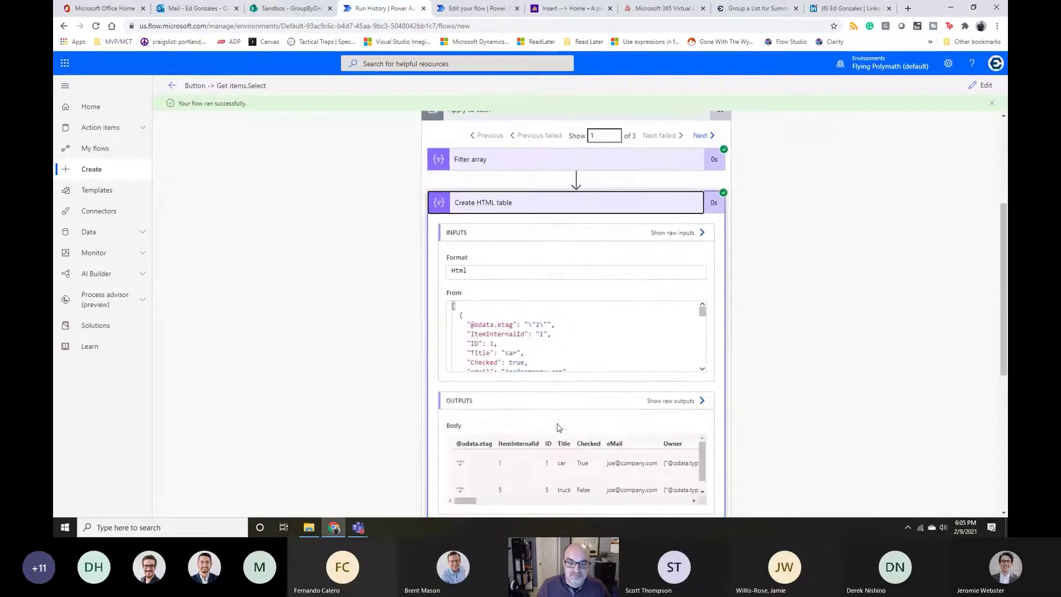
Examine the Create HTML table output across all its columns, from the item fields through Author to the last column and back
{"action": "scroll", "coordinate": [557, 427], "scroll_direction": "down", "scroll_amount": 2}
{"action": "left_click_drag", "start_coordinate": [465, 402], "coordinate": [535, 403]}
{"action": "scroll", "coordinate": [622, 385], "scroll_direction": "right", "scroll_amount": 3}
{"action": "scroll", "coordinate": [544, 394], "scroll_direction": "up", "scroll_amount": 1}
{"action": "scroll", "coordinate": [543, 390], "scroll_direction": "up", "scroll_amount": 4}
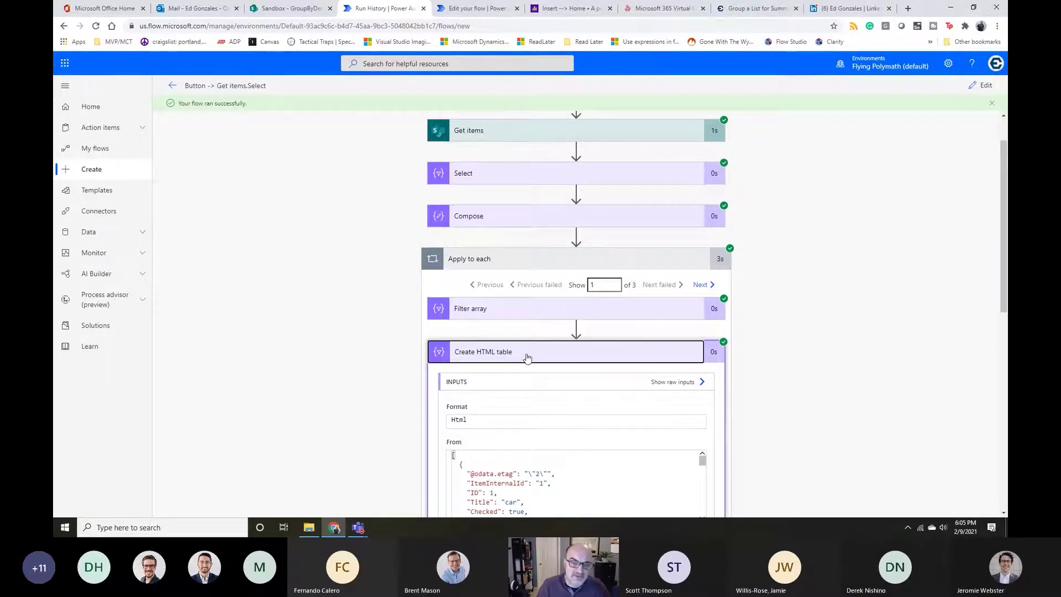
{"action": "scroll", "coordinate": [536, 353], "scroll_direction": "down", "scroll_amount": 3}
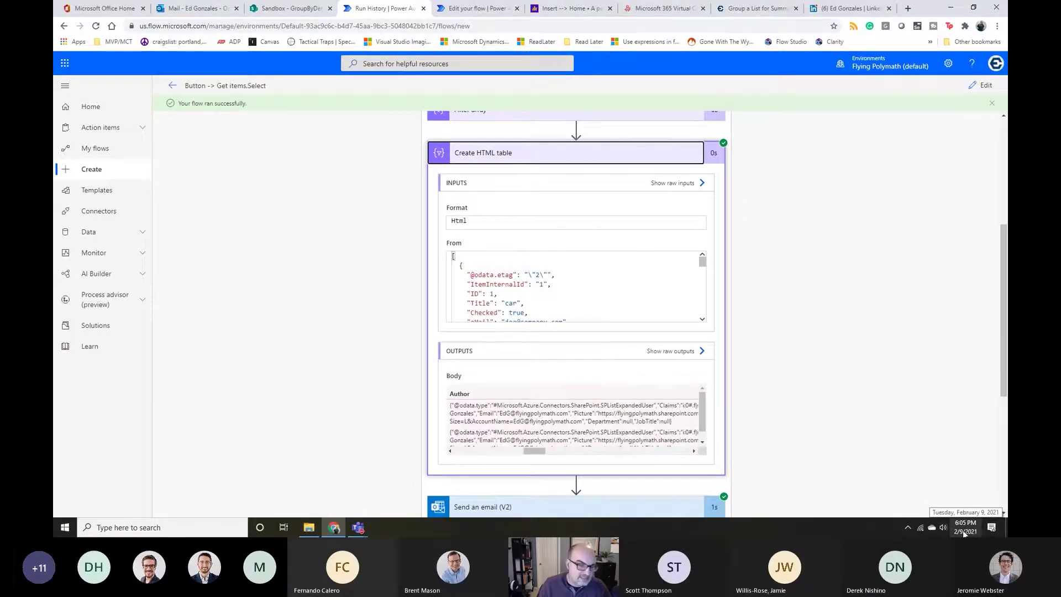
{"action": "scroll", "coordinate": [547, 436], "scroll_direction": "down", "scroll_amount": 1}
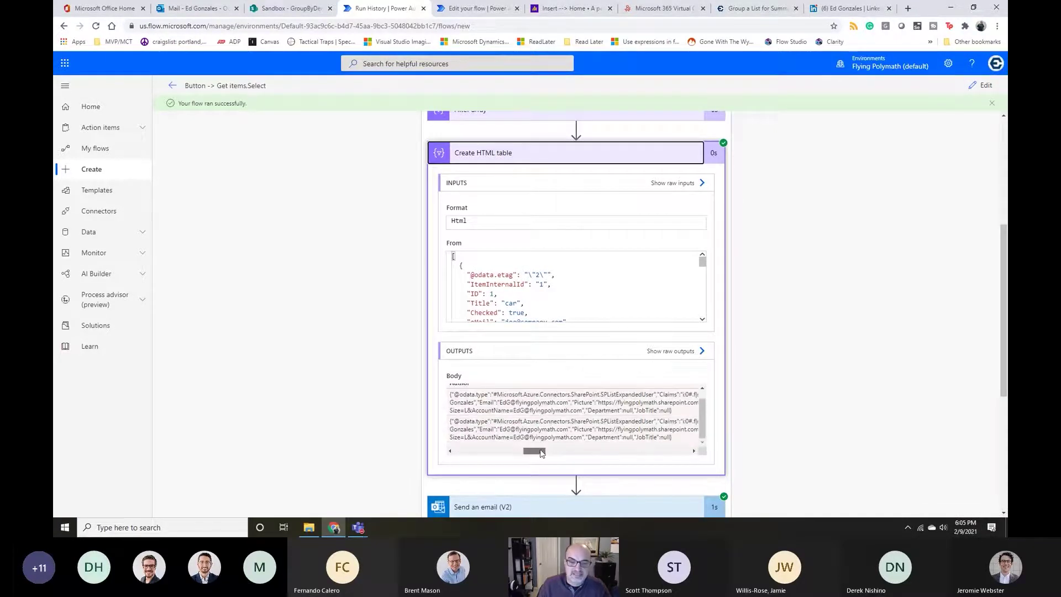
{"action": "left_click_drag", "start_coordinate": [535, 451], "coordinate": [659, 454]}
{"action": "left_click_drag", "start_coordinate": [670, 452], "coordinate": [369, 418]}
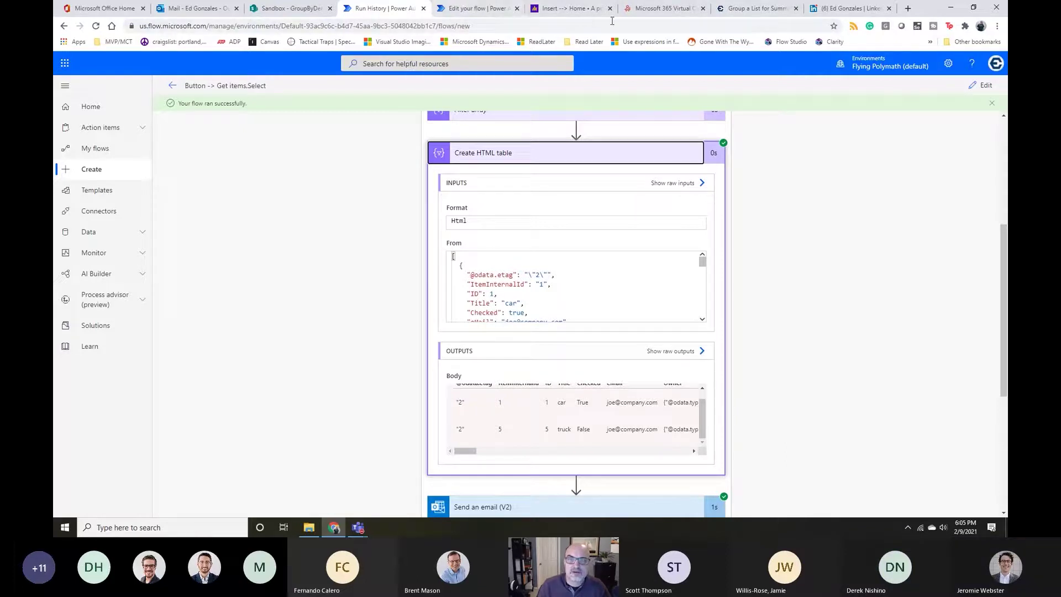
Show the Group a List for a Summary blog post, Collab365 events page, LinkedIn profile and Insert --> Home podcast page
{"action": "left_click", "coordinate": [746, 10]}
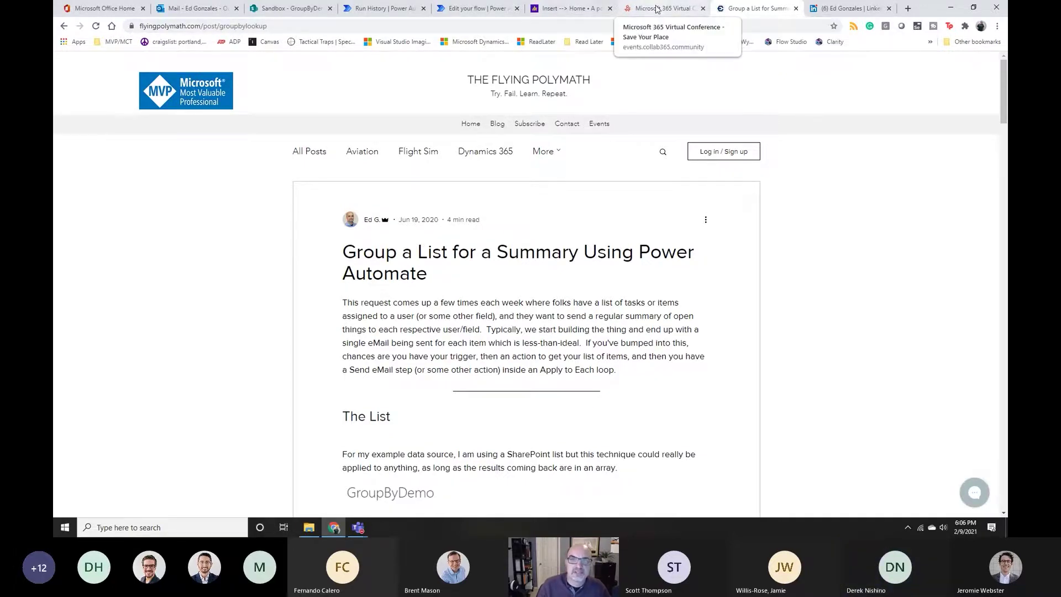
{"action": "left_click", "coordinate": [656, 10]}
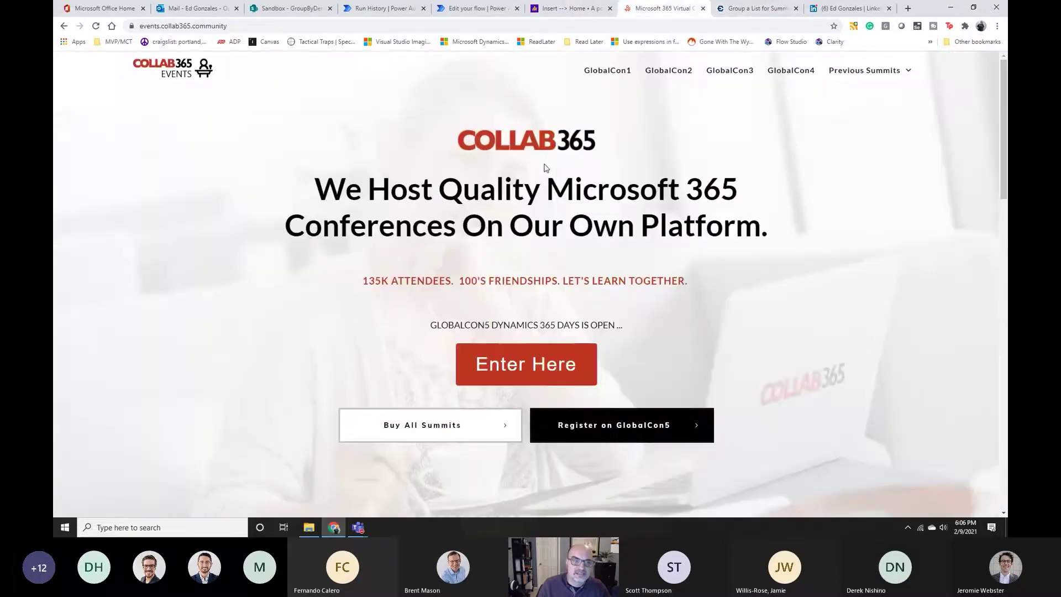
{"action": "left_click", "coordinate": [833, 9]}
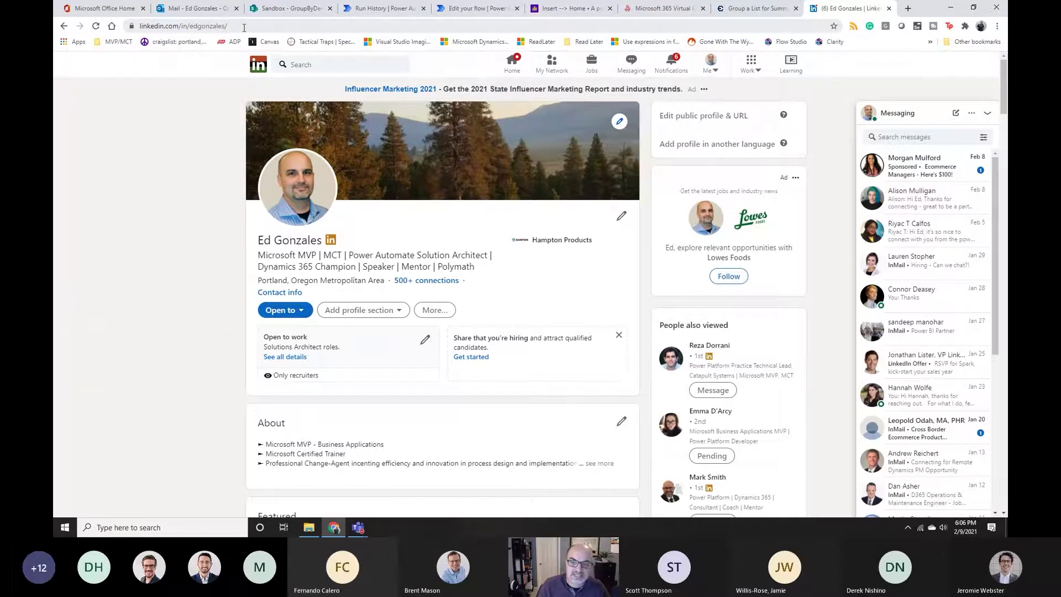
{"action": "left_click", "coordinate": [757, 9]}
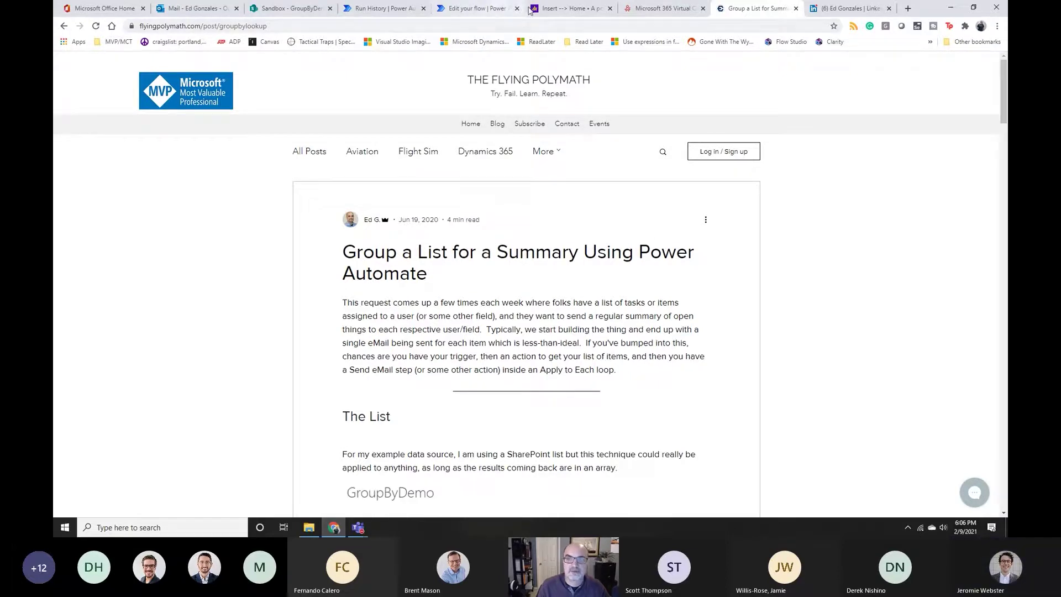
{"action": "left_click", "coordinate": [561, 9]}
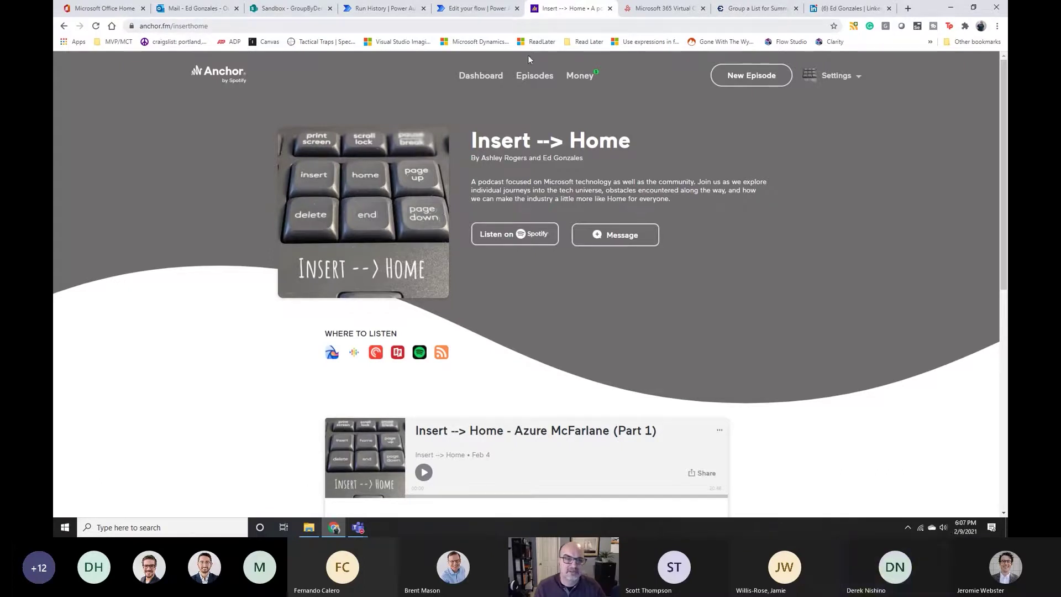
Switch to the Microsoft Teams call and stop sharing the screen
{"action": "mouse_move", "coordinate": [361, 532]}
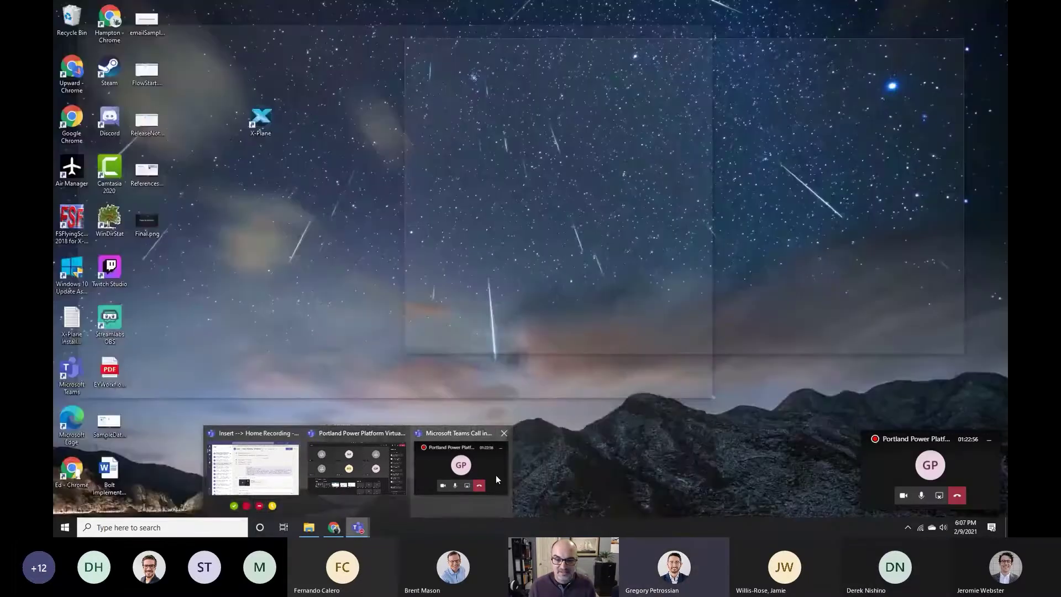
{"action": "left_click", "coordinate": [497, 476]}
{"action": "left_click", "coordinate": [939, 496]}
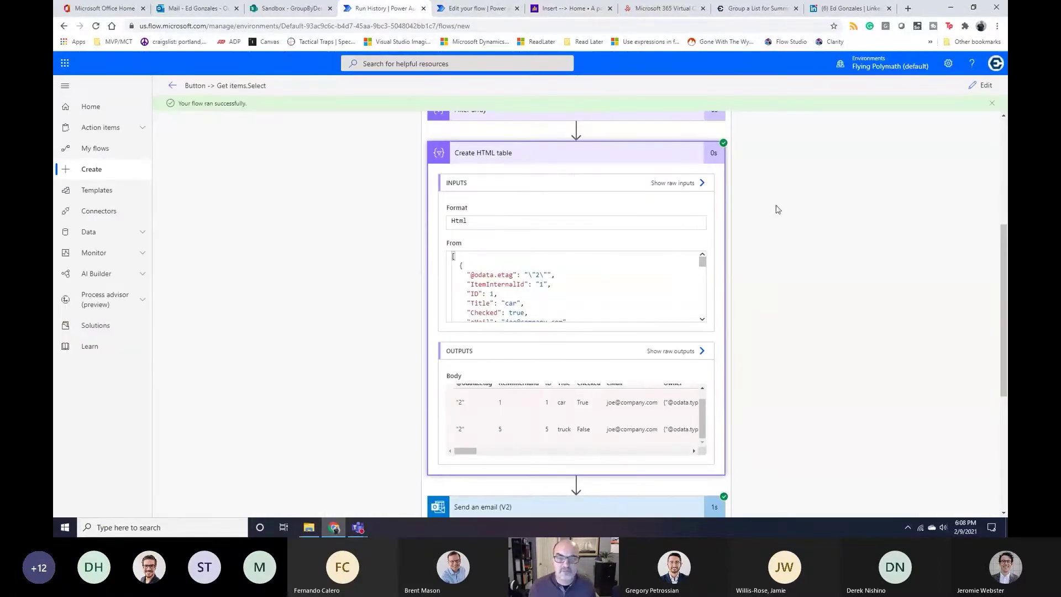
Open the flow for editing and show the standard expression editor for an empty map value in the Select action
{"action": "left_click", "coordinate": [984, 85]}
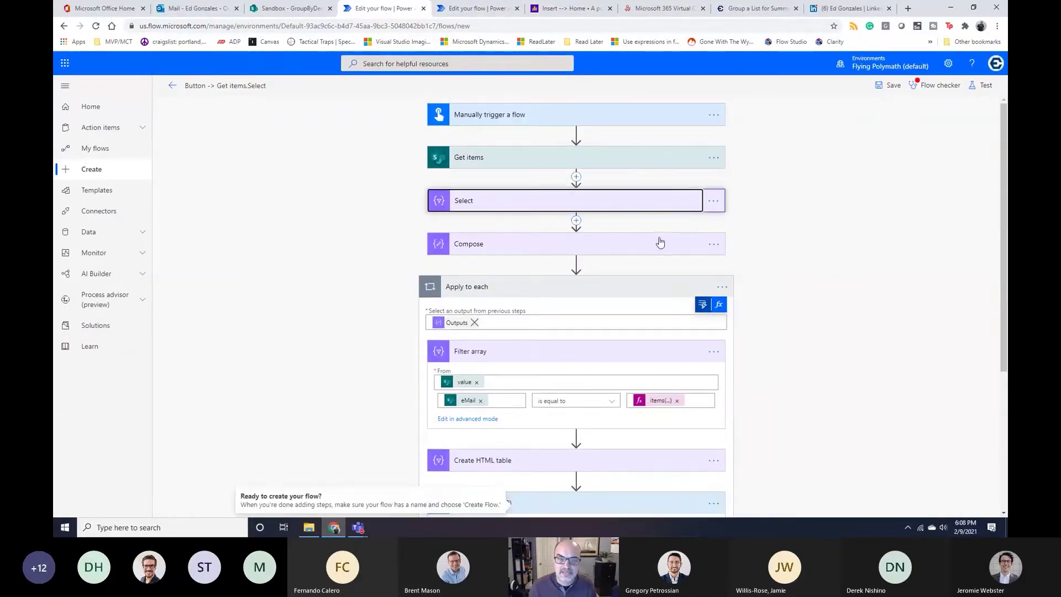
{"action": "left_click", "coordinate": [606, 212]}
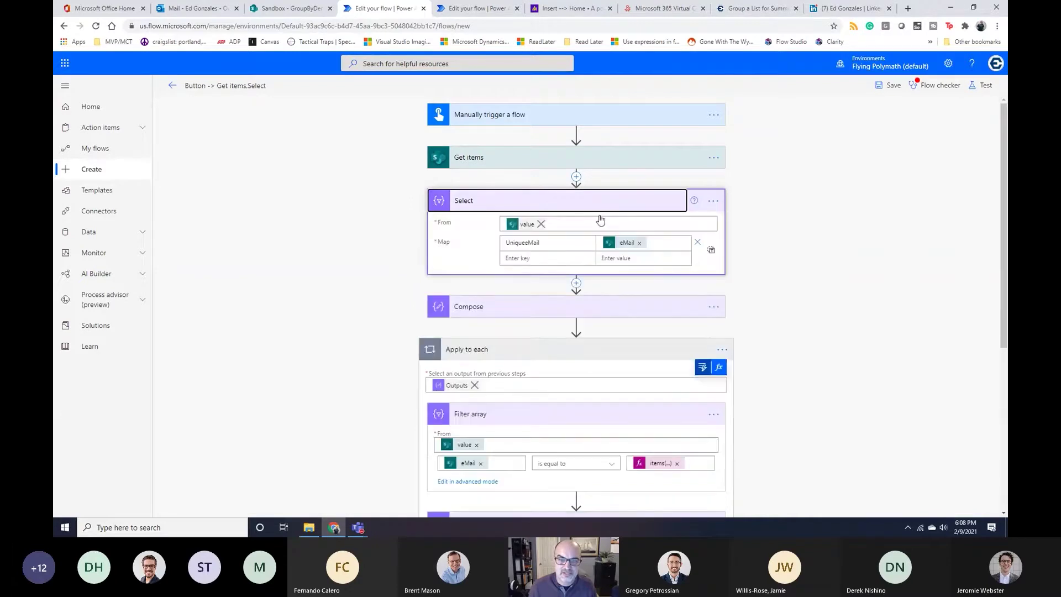
{"action": "left_click", "coordinate": [640, 258]}
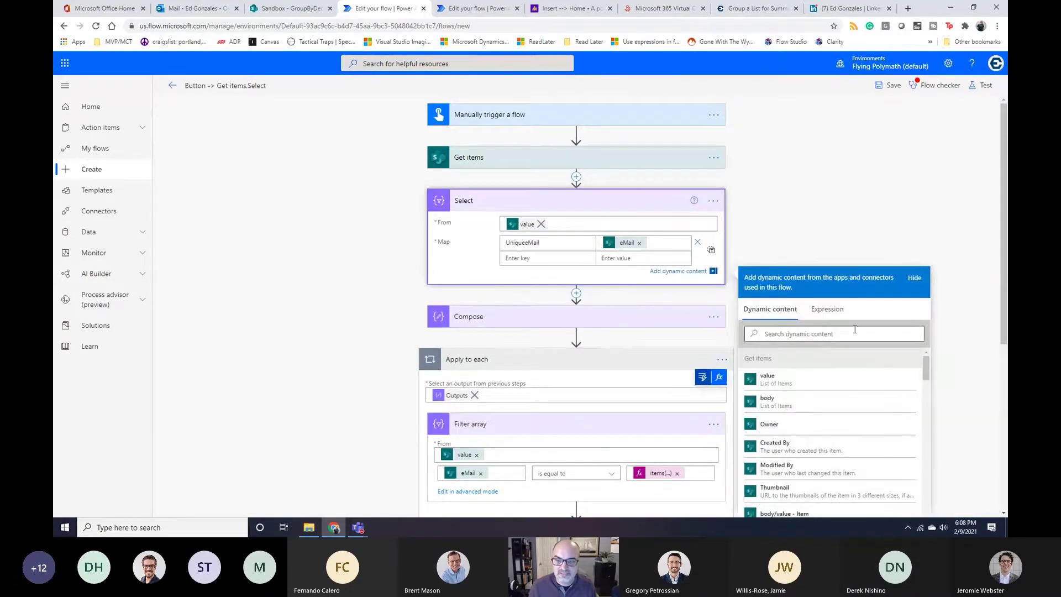
{"action": "left_click", "coordinate": [832, 310]}
Expand Get items and Compose, and compare Select's standard expression editor with the experimental one on Compose's Inputs
{"action": "left_click", "coordinate": [626, 167]}
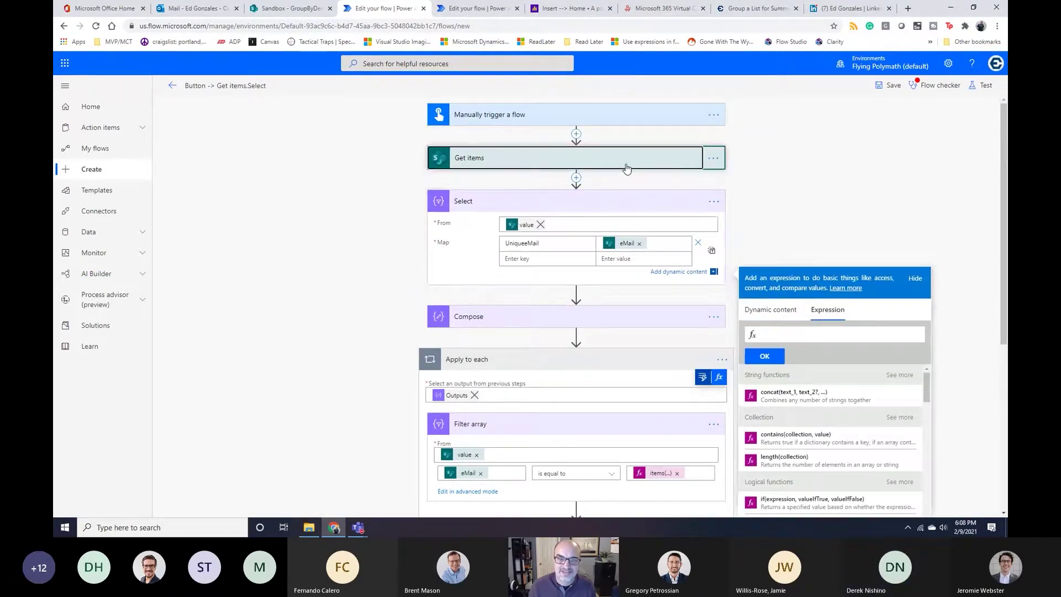
{"action": "scroll", "coordinate": [615, 354], "scroll_direction": "down", "scroll_amount": 2}
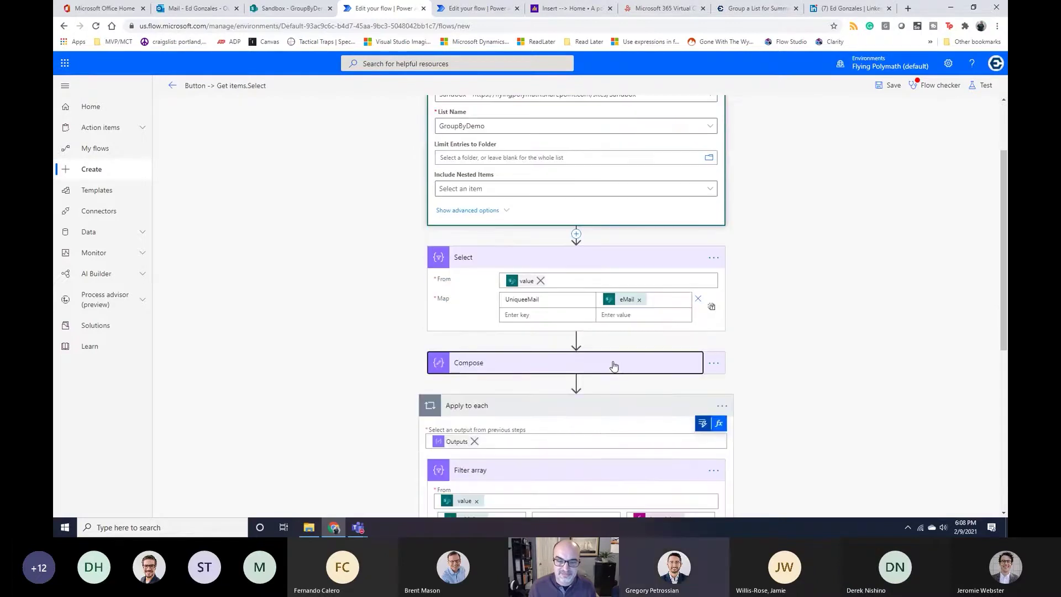
{"action": "left_click", "coordinate": [611, 364]}
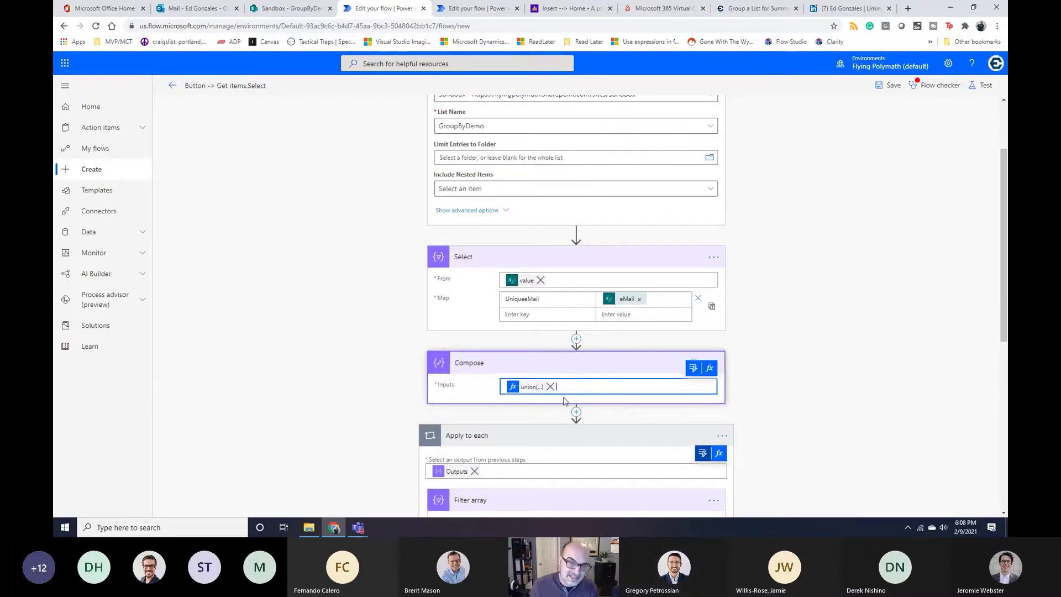
{"action": "left_click", "coordinate": [620, 304]}
{"action": "left_click", "coordinate": [811, 360]}
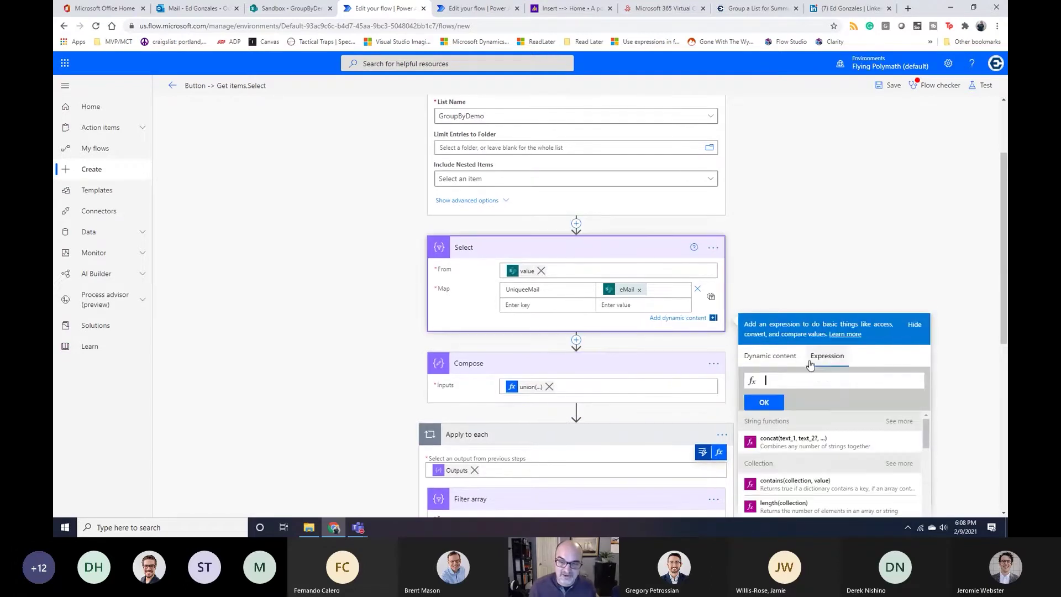
{"action": "left_click", "coordinate": [623, 381]}
{"action": "left_click", "coordinate": [714, 369]}
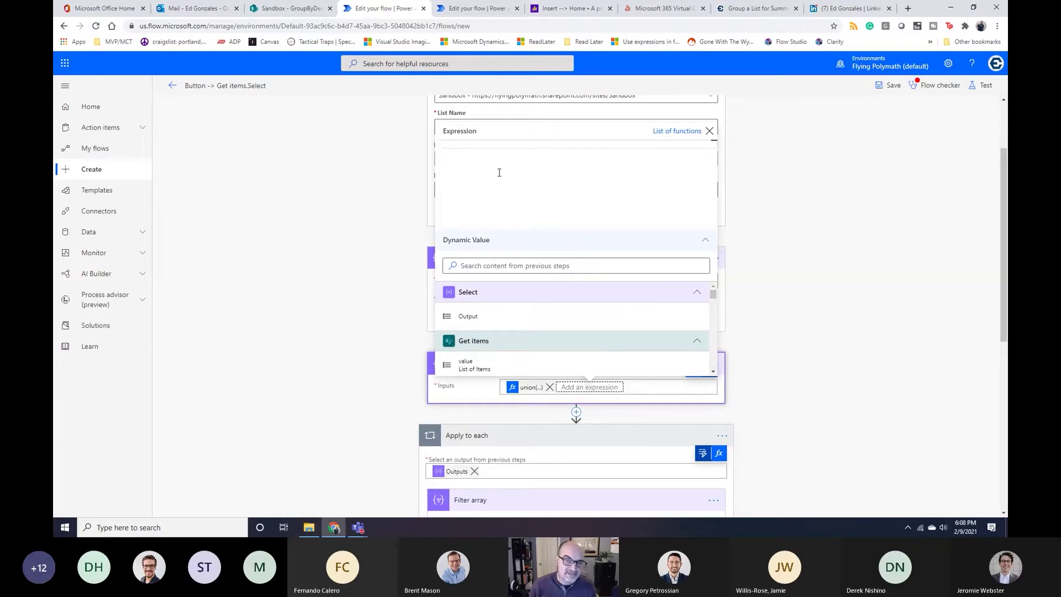
{"action": "left_click", "coordinate": [954, 104]}
View the Experimental Features option in the Power Automate settings and leave the dialog without saving
{"action": "left_click", "coordinate": [948, 63]}
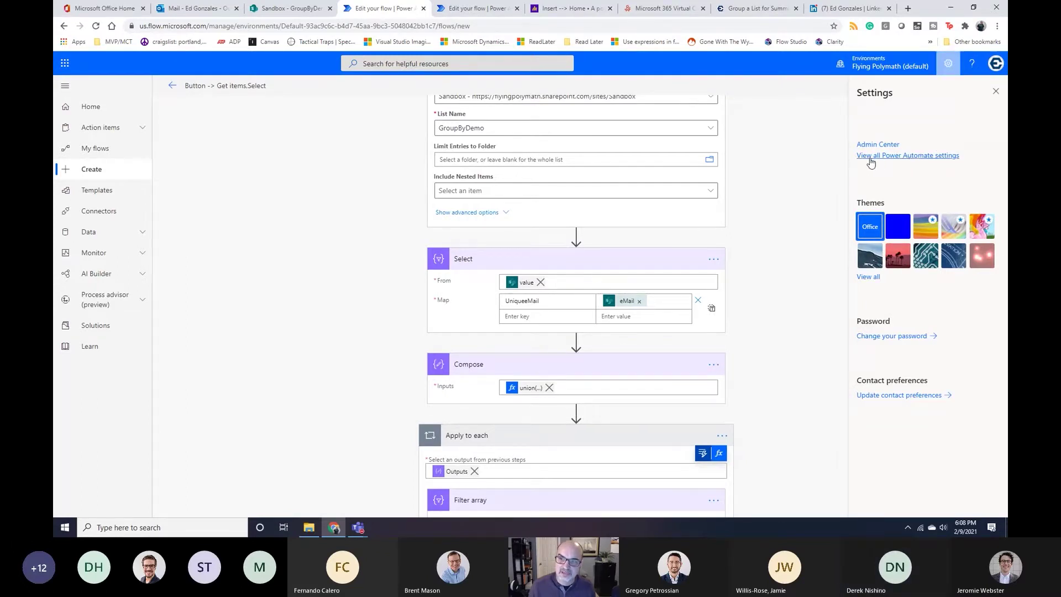
{"action": "left_click", "coordinate": [904, 162]}
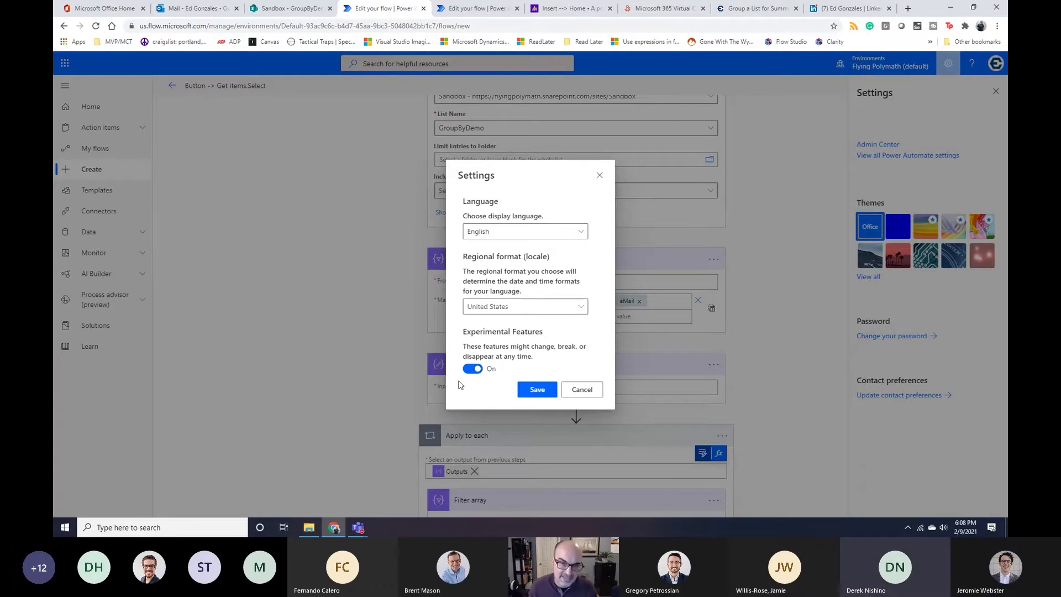
{"action": "left_click", "coordinate": [582, 389]}
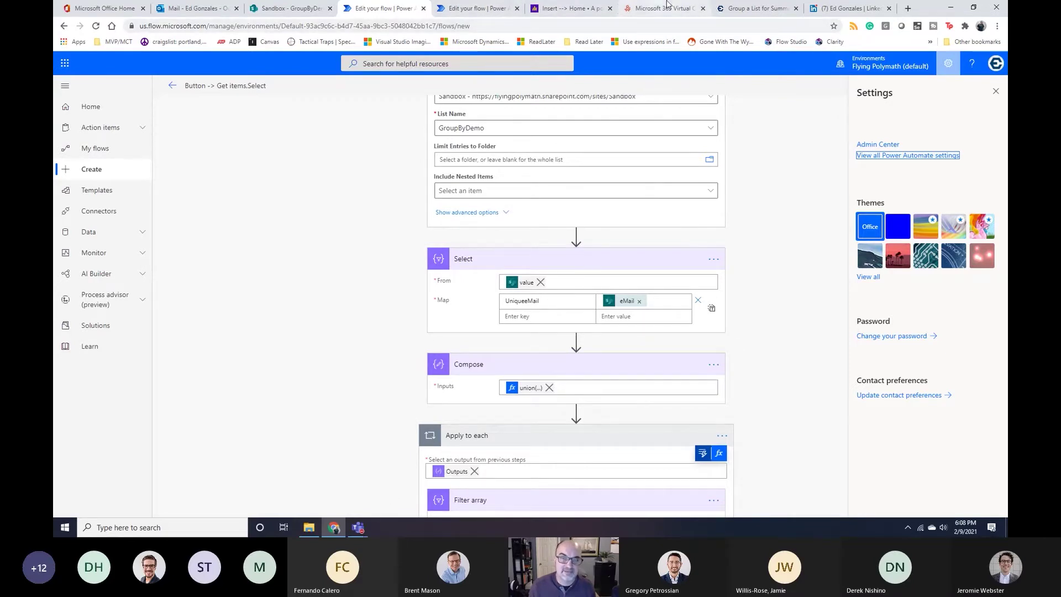
End the screen share in the Microsoft Teams meeting
{"action": "left_click", "coordinate": [407, 499]}
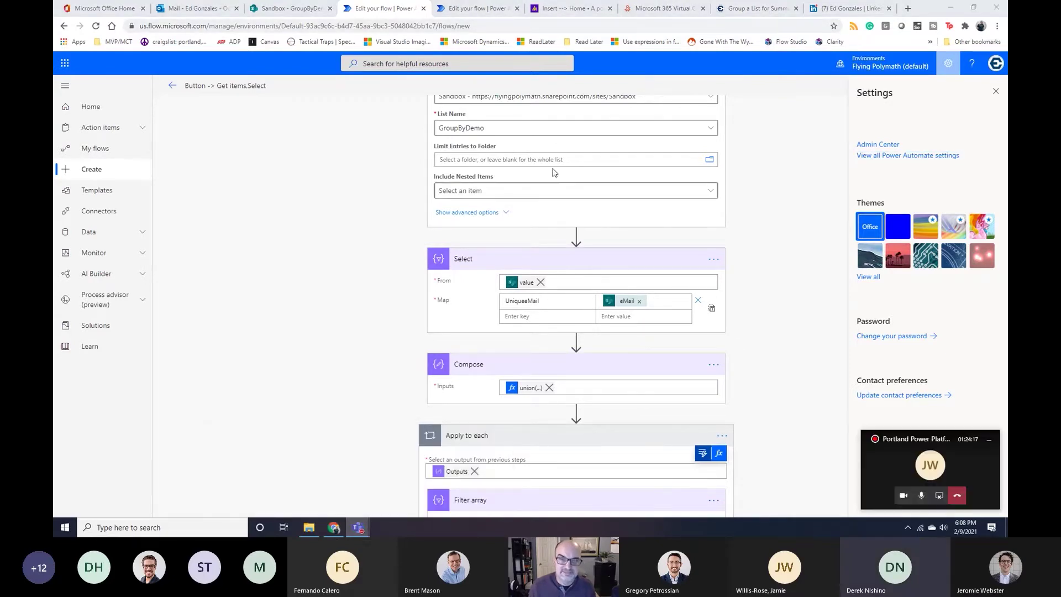
{"action": "left_click", "coordinate": [941, 499]}
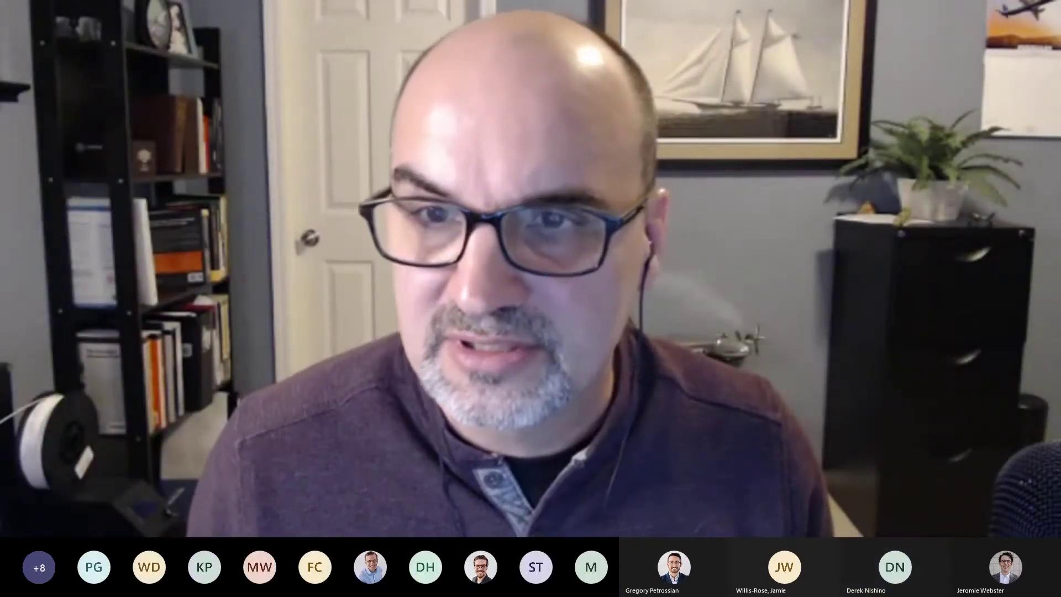